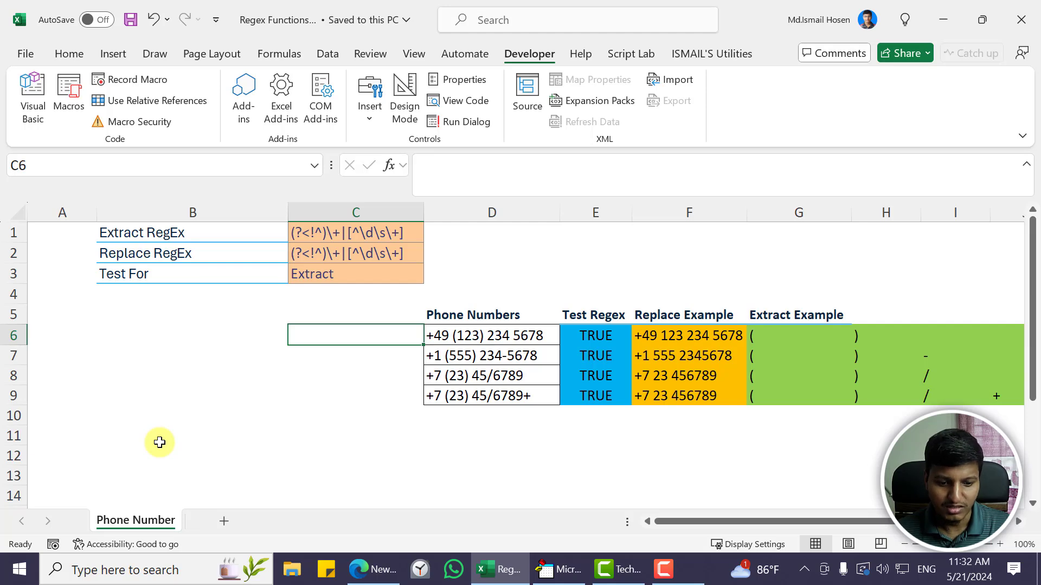
Step: Switch to Edge and read the blog article's introduction of REGEXTEST, REGEXEXTRACT and REGEXREPLACE
click(374, 570)
scroll(395, 297, up, 10)
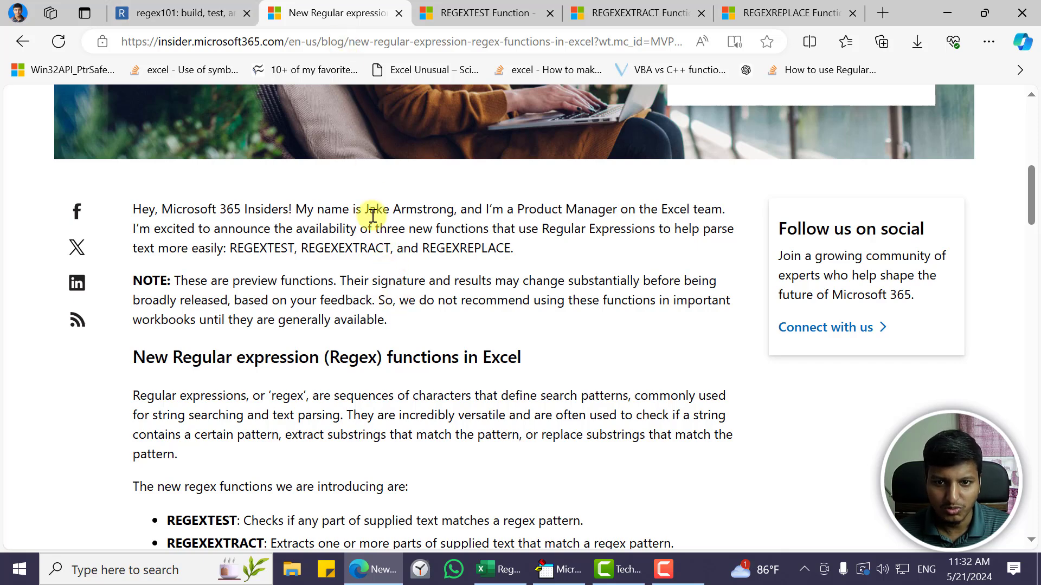
scroll(289, 333, down, 3)
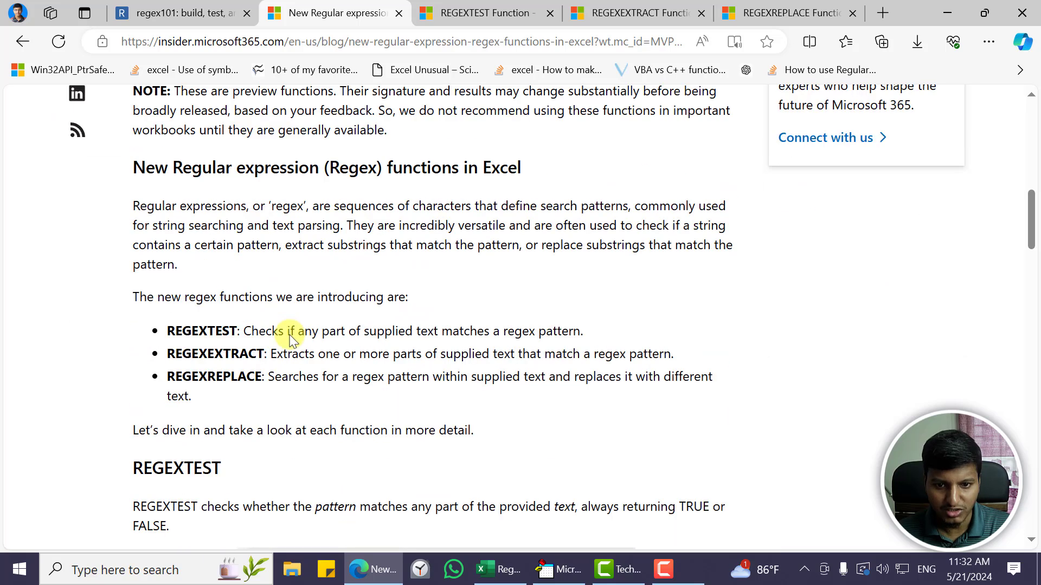
double_click(204, 330)
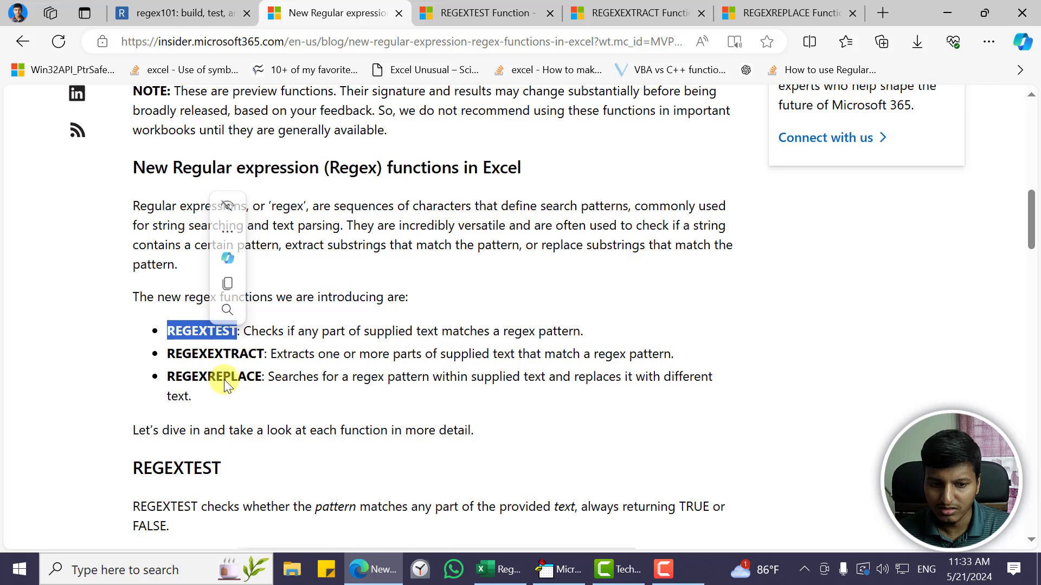
click(210, 336)
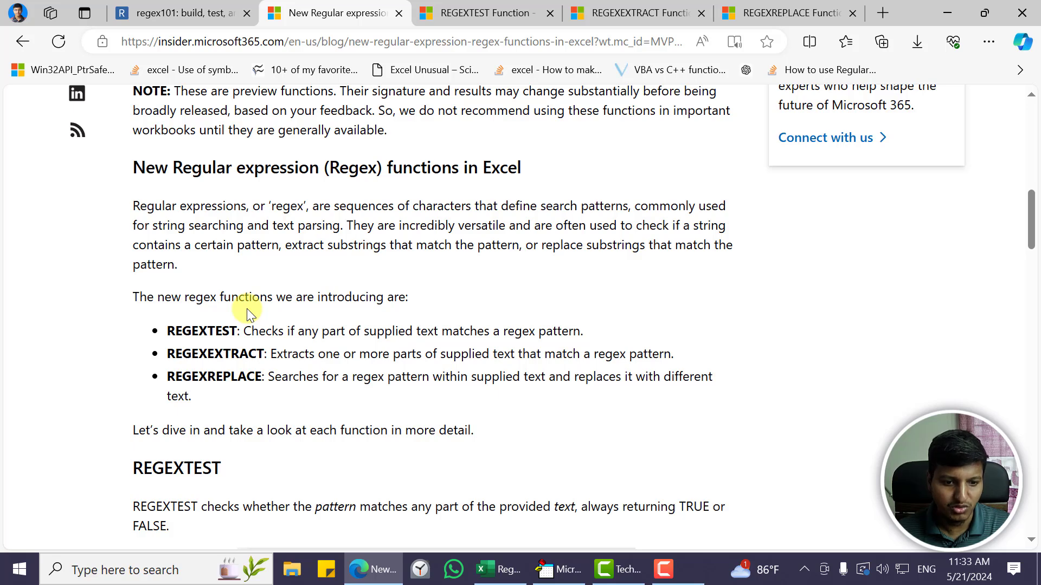
drag(246, 307, 264, 378)
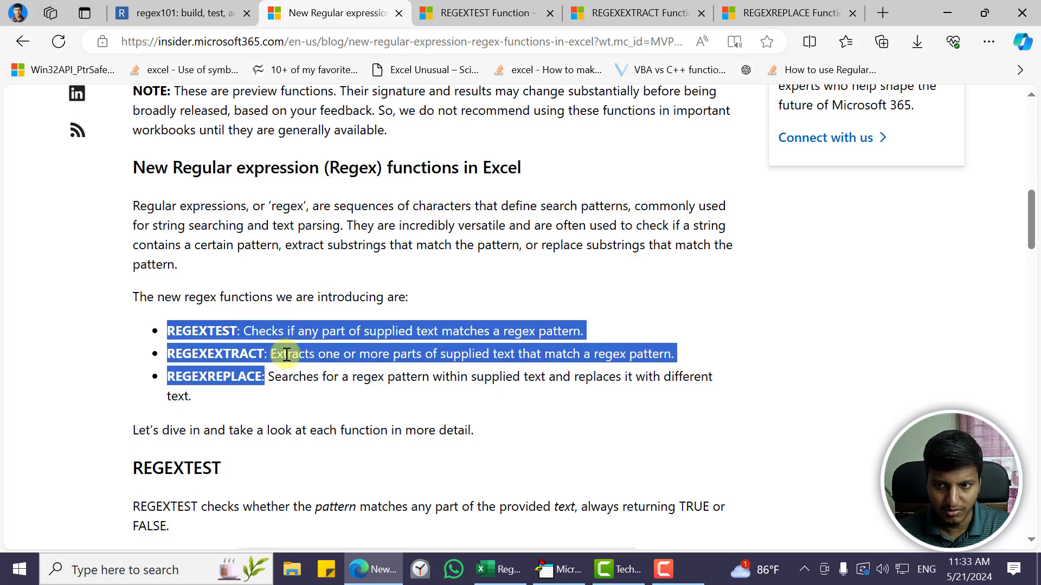
scroll(285, 353, down, 3)
scroll(547, 188, up, 9)
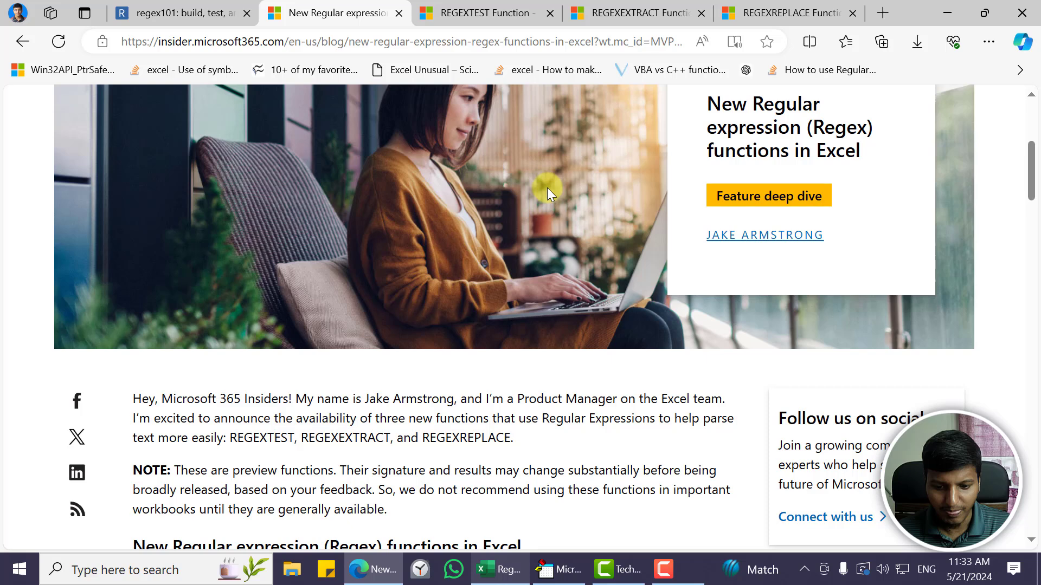
Step: View the support pages for REGEXTEST, REGEXEXTRACT and REGEXREPLACE, plus the saved regular expression on regex101
click(465, 12)
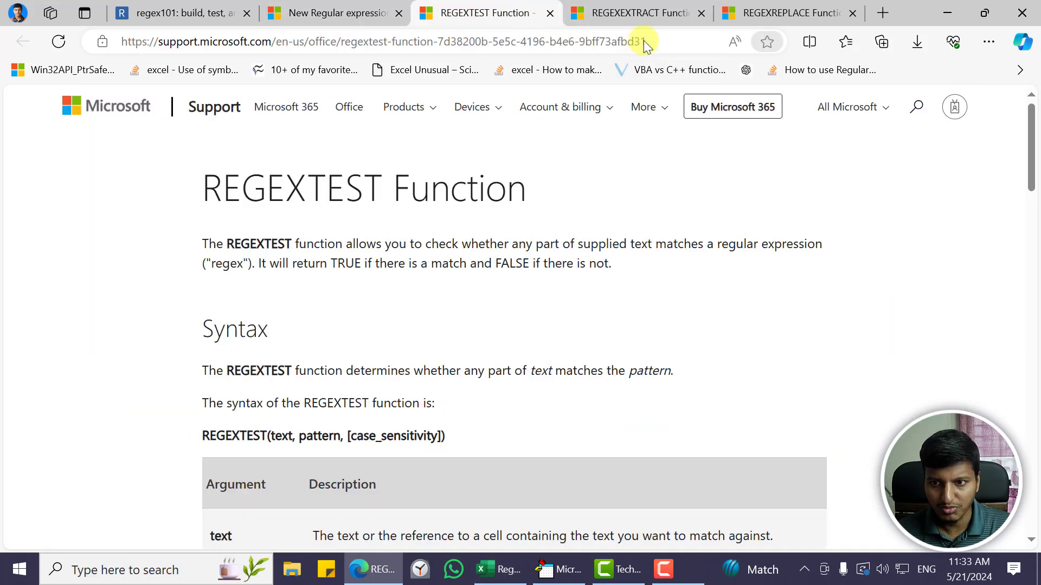
click(674, 12)
click(801, 12)
click(488, 12)
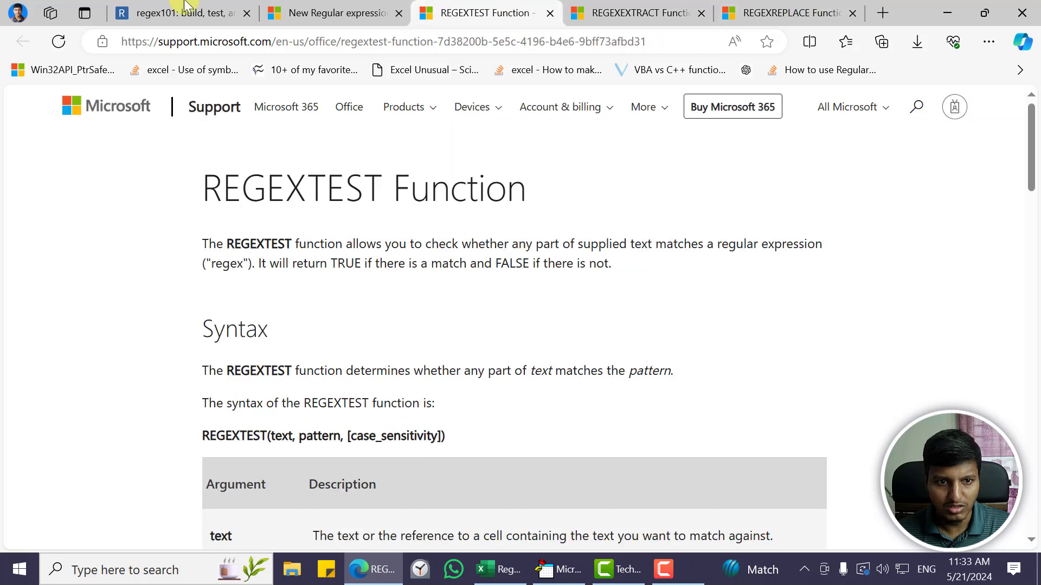
click(149, 11)
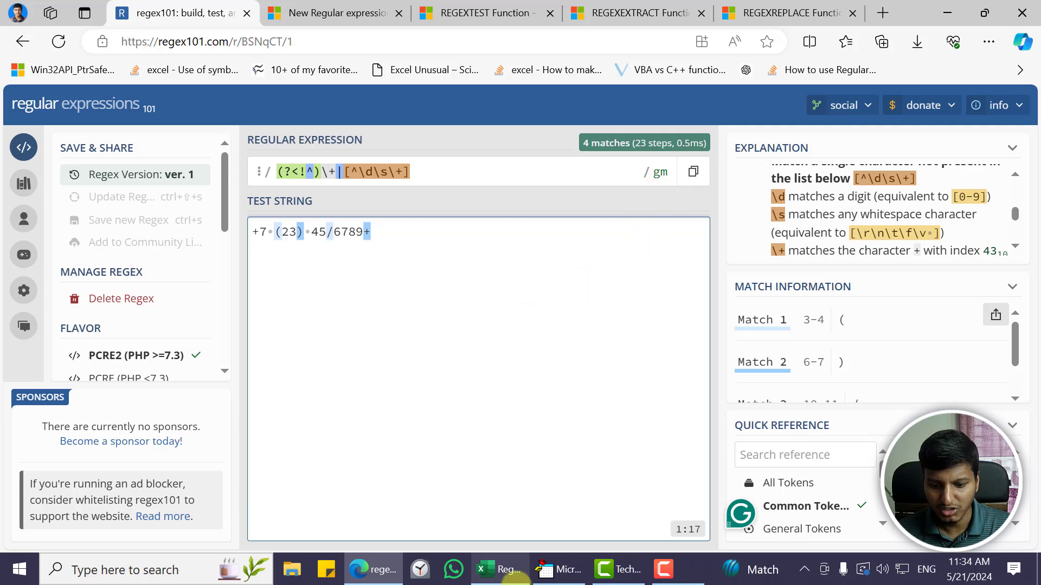
Step: Switch to Excel and examine the sample phone numbers in D6:D9 of the Phone Number sheet
click(516, 578)
key(Right)
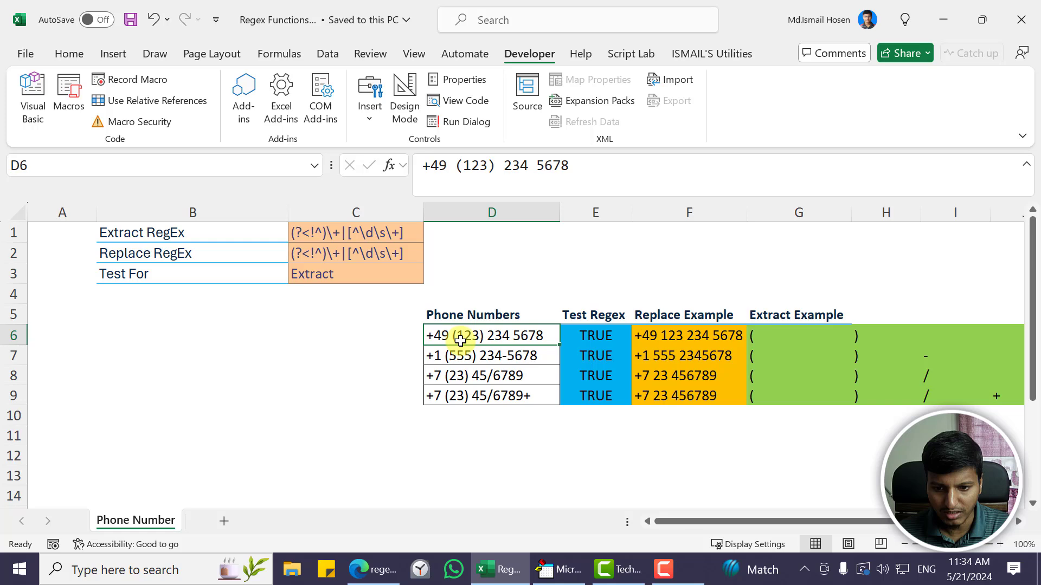
click(460, 361)
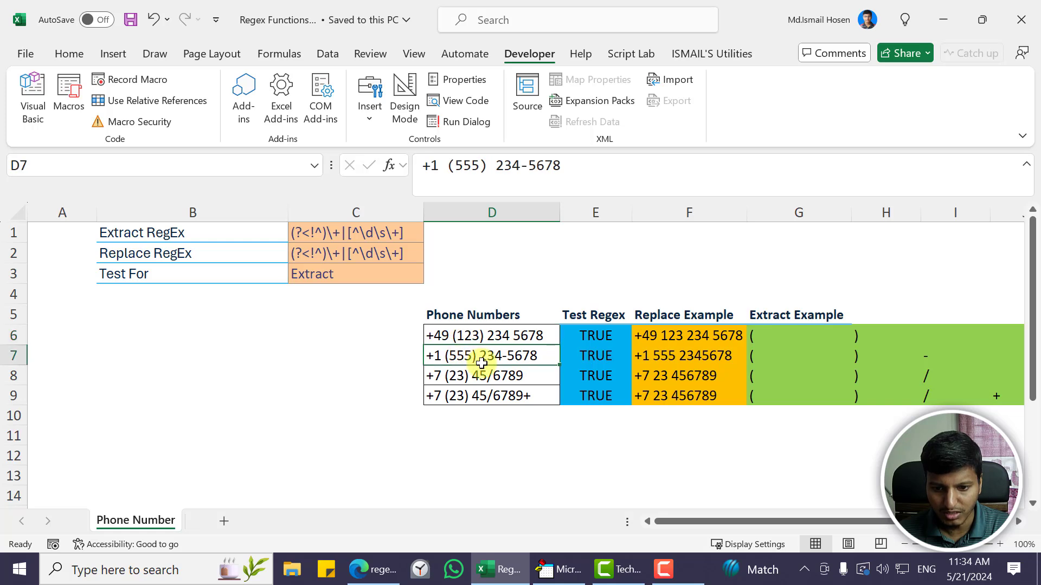
click(467, 373)
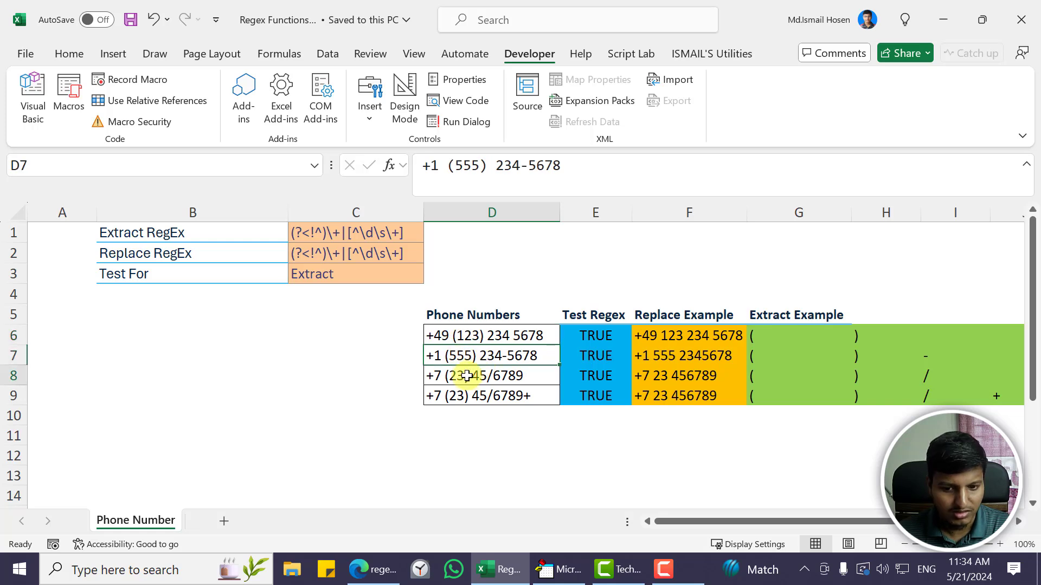
click(444, 397)
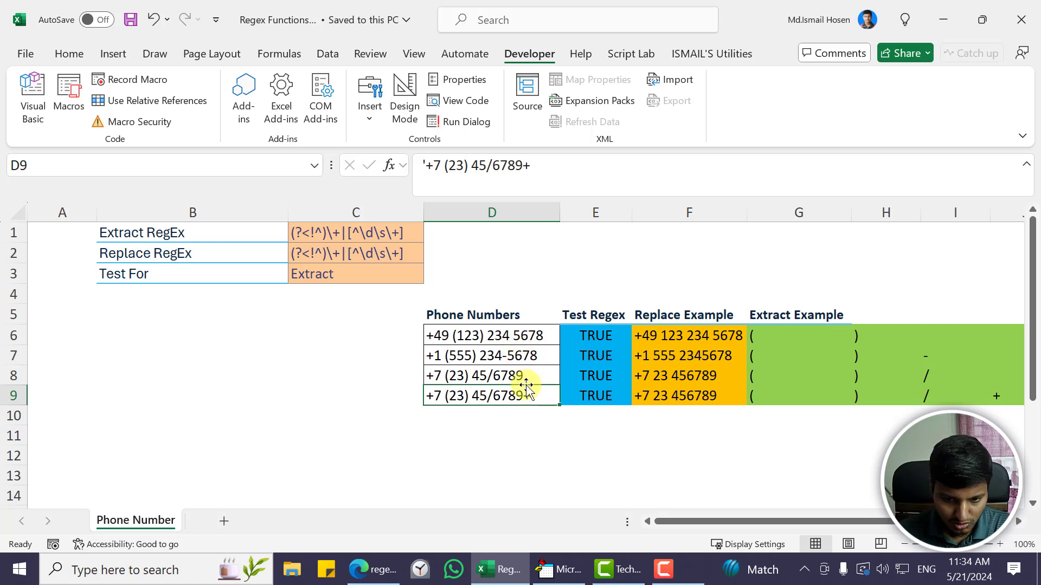
click(465, 332)
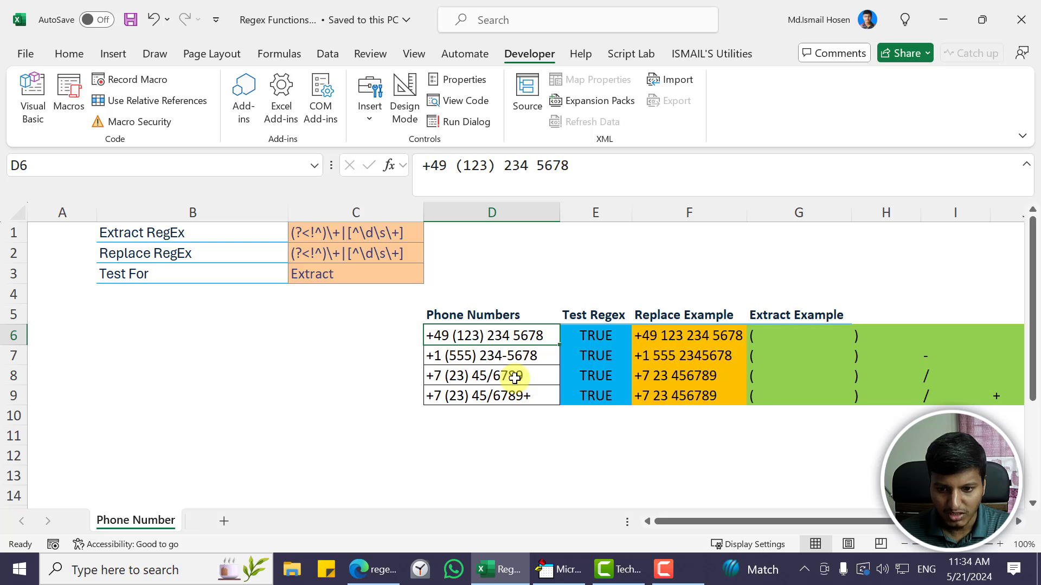
click(498, 374)
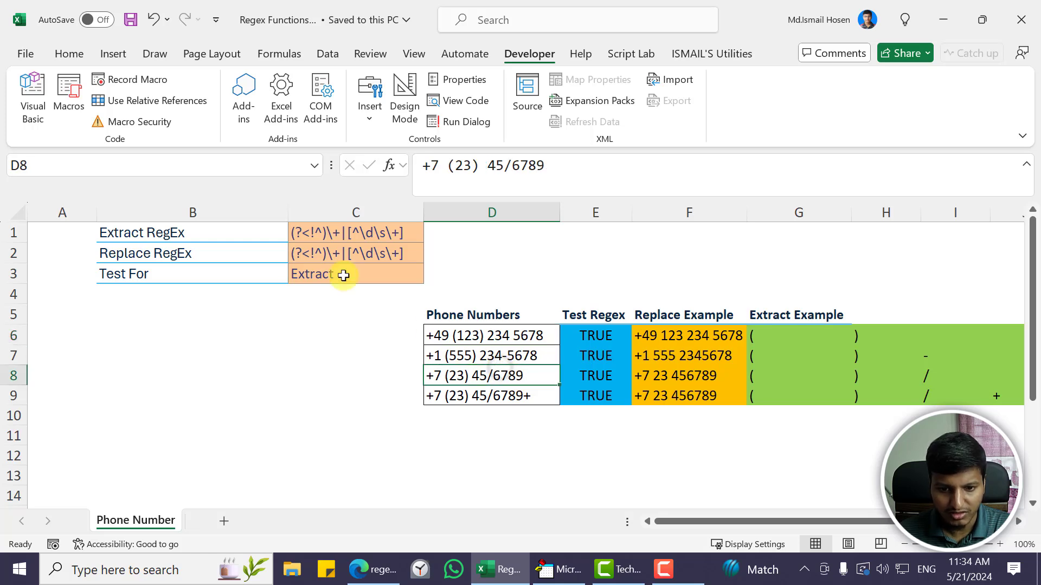
Step: Check the range names of the Extract RegEx, Replace RegEx and Test For cells and of the phone number list
click(308, 237)
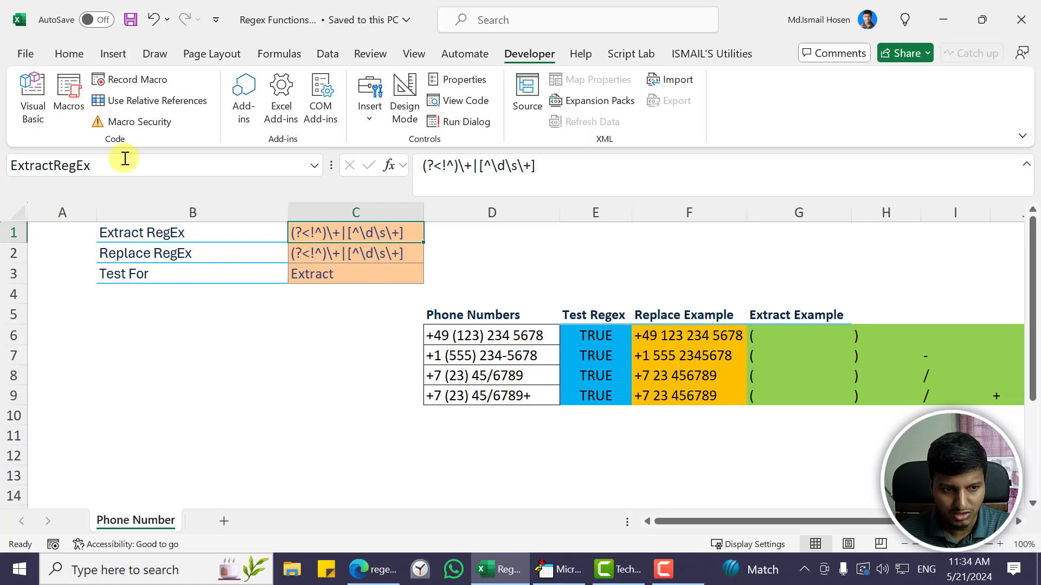
click(328, 253)
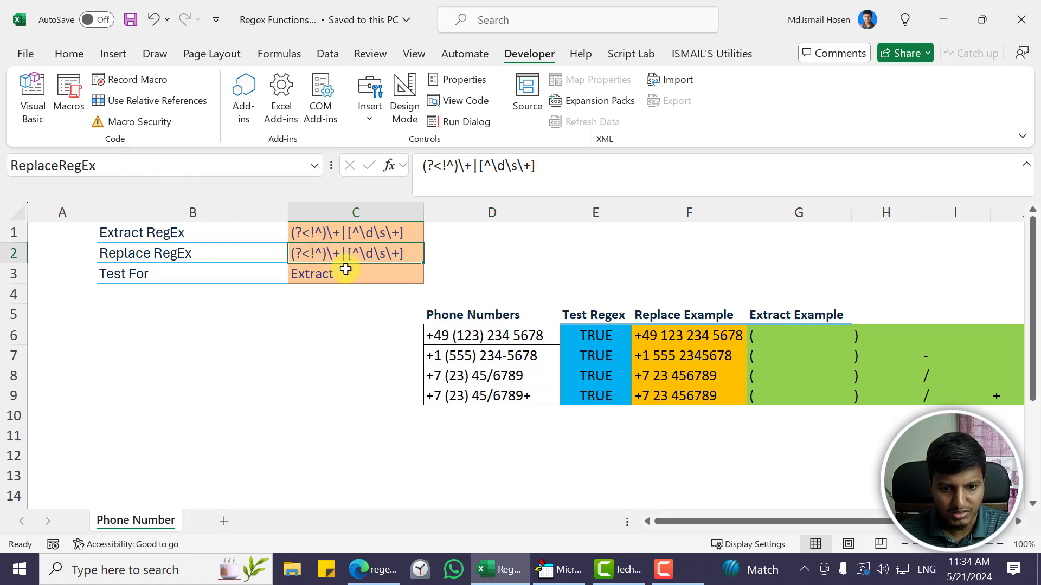
click(353, 274)
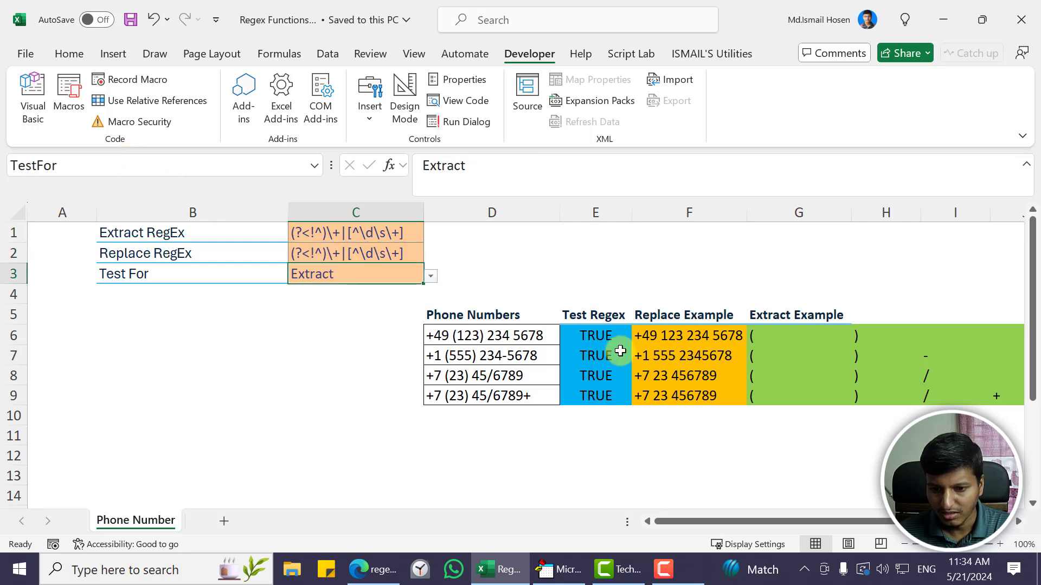
drag(522, 337, 515, 399)
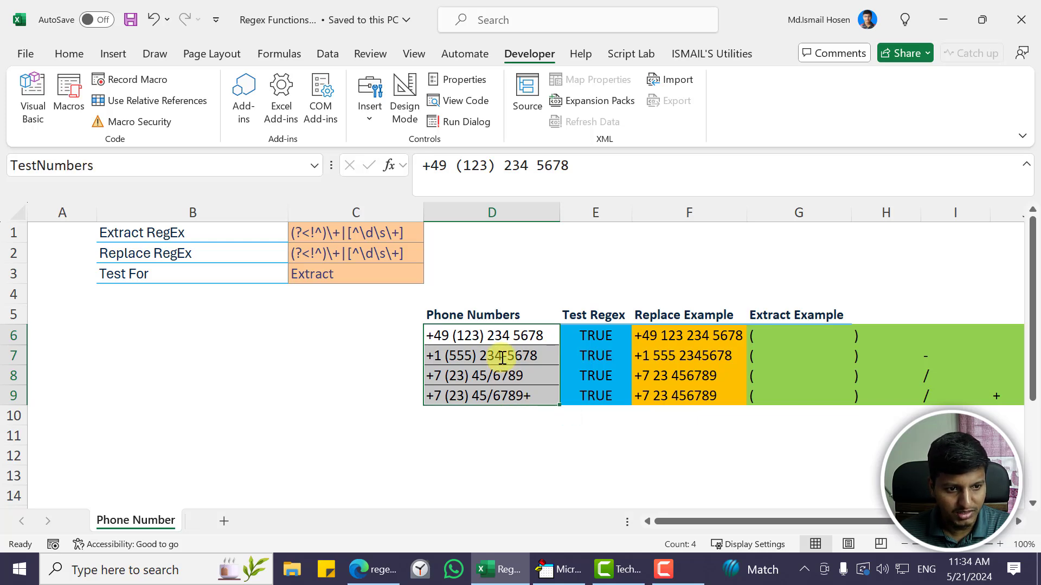
Step: Examine the REGEXTEST formula in E6, going through its text, pattern and case_sensitivity arguments
click(605, 315)
click(604, 339)
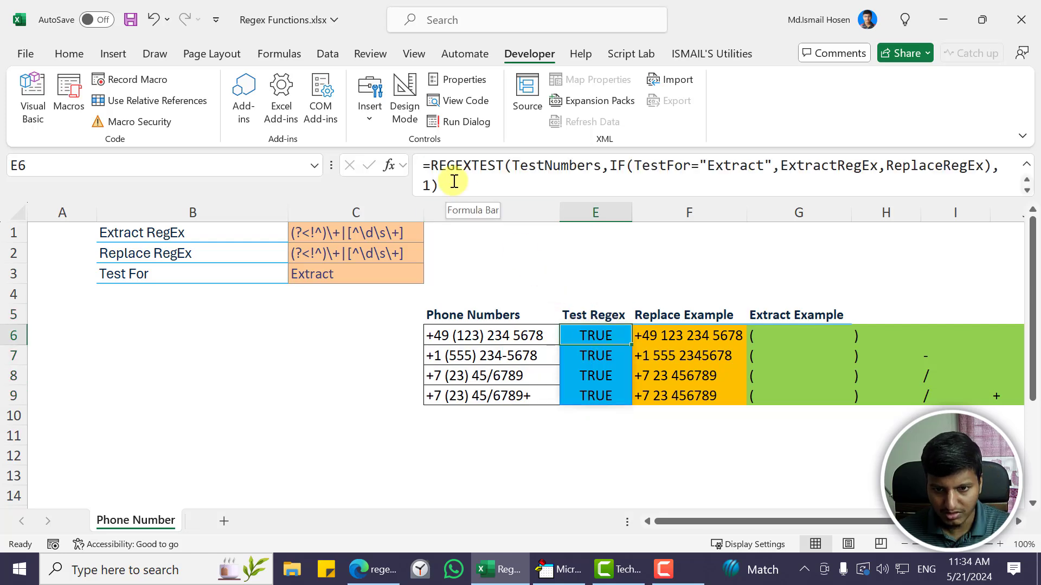
click(501, 168)
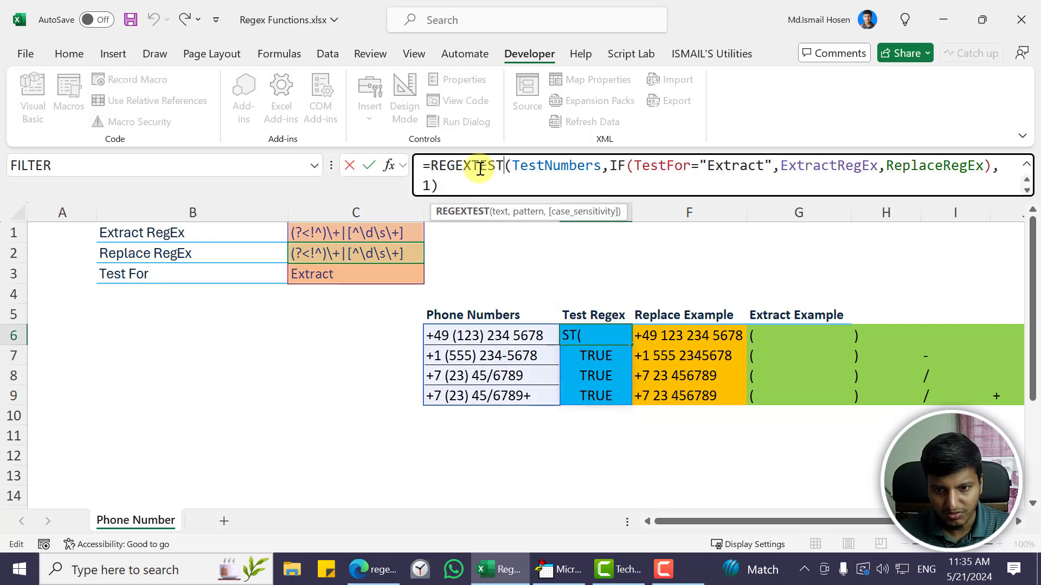
click(500, 213)
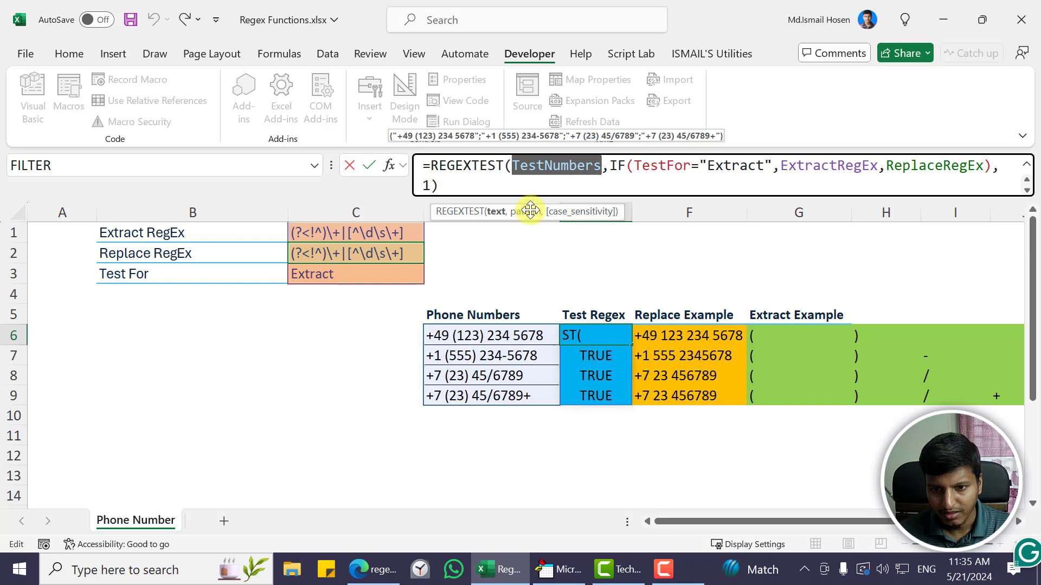
click(526, 212)
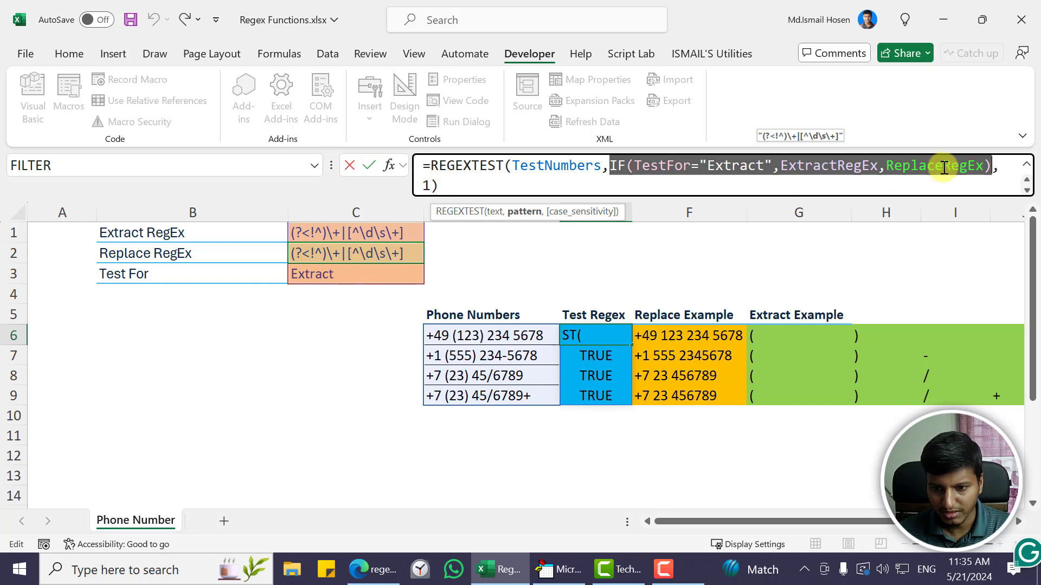
click(579, 212)
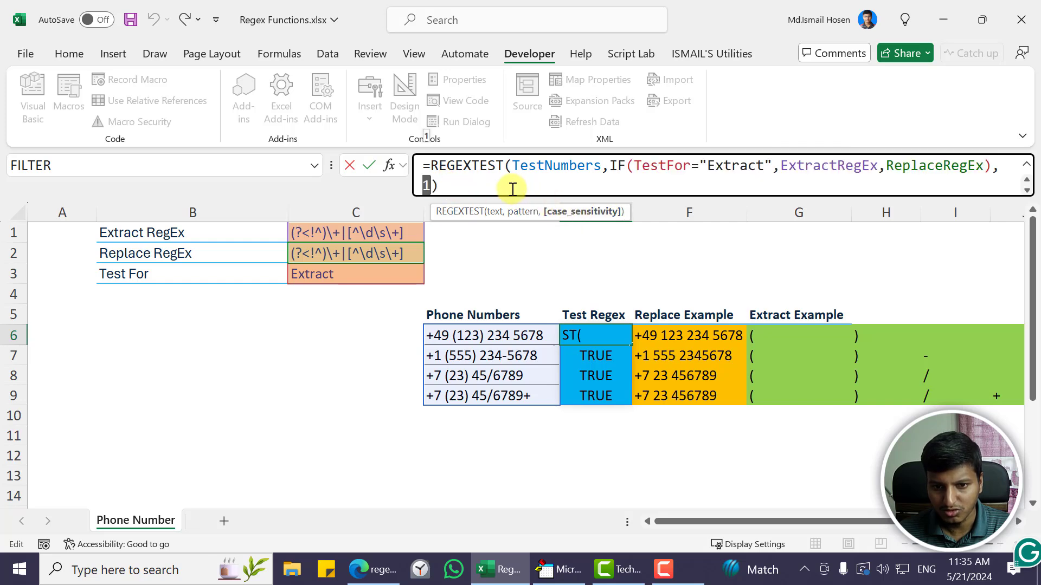
Step: Re-enter the case_sensitivity argument of the REGEXTEST formula in E6 as 1 for a case-insensitive match
key(BackSpace)
key(BackSpace)
text(,)
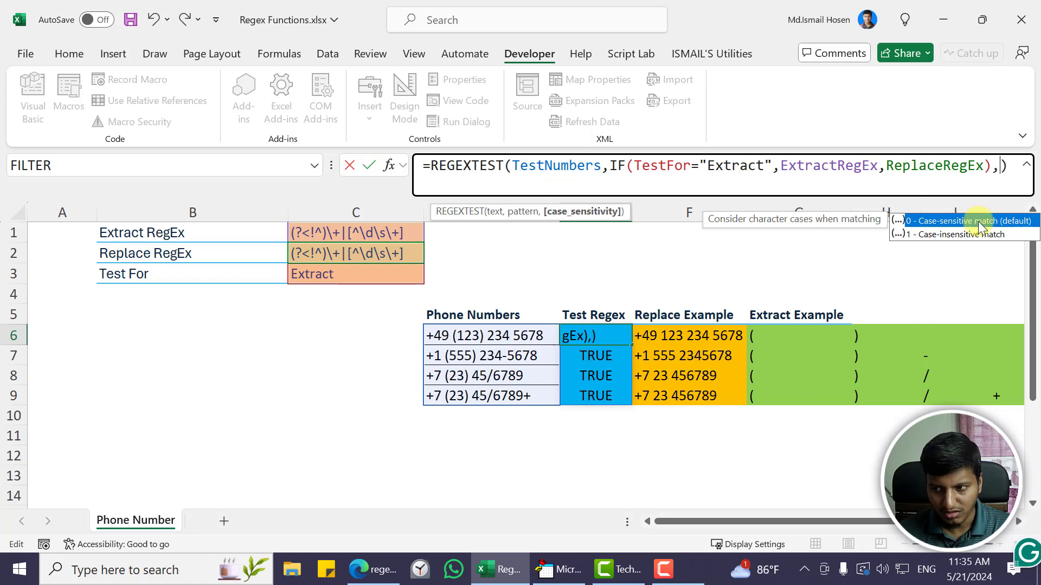
text(1)
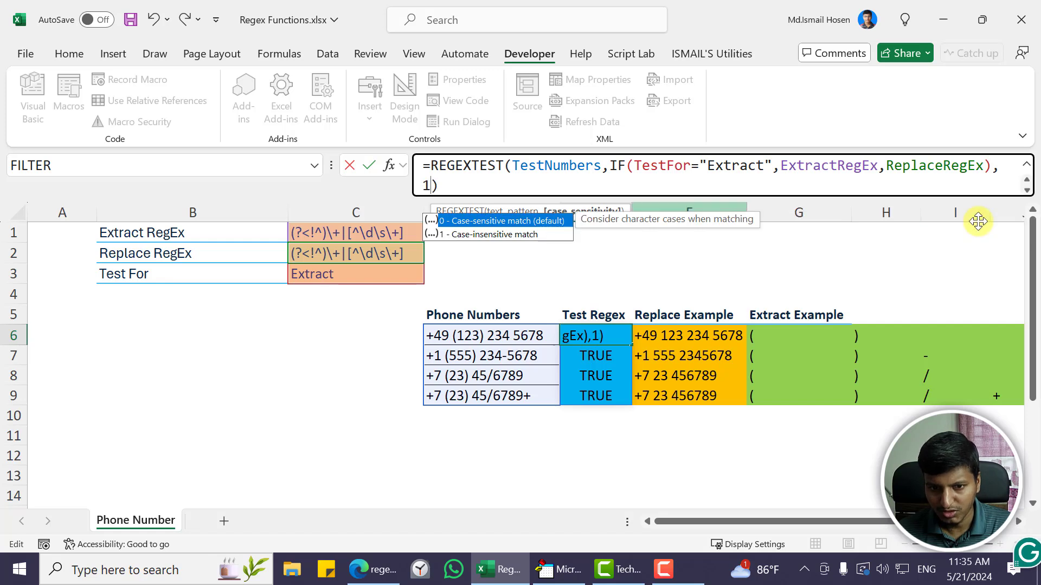
click(469, 188)
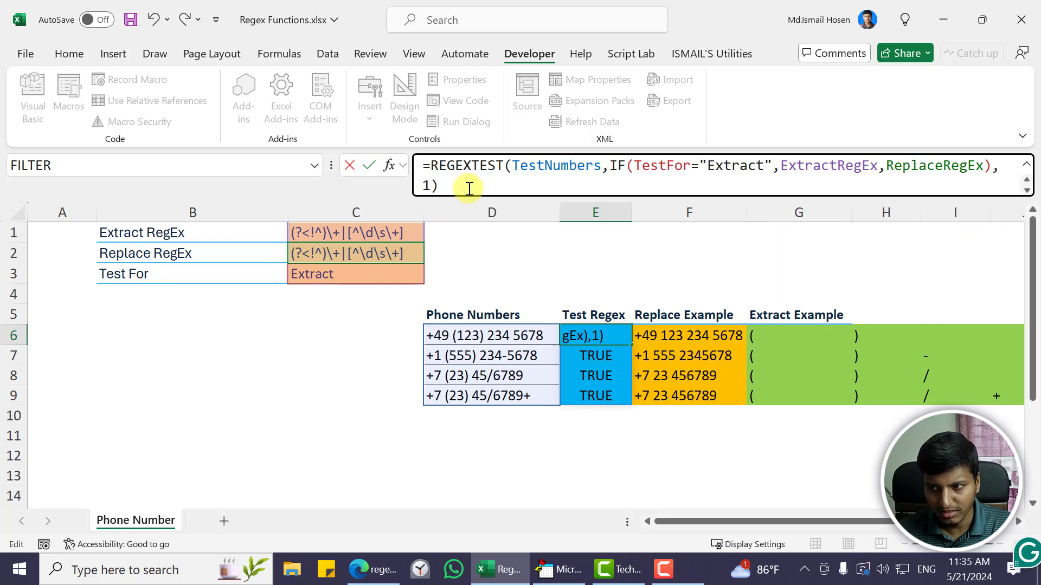
key(Return)
key(Up)
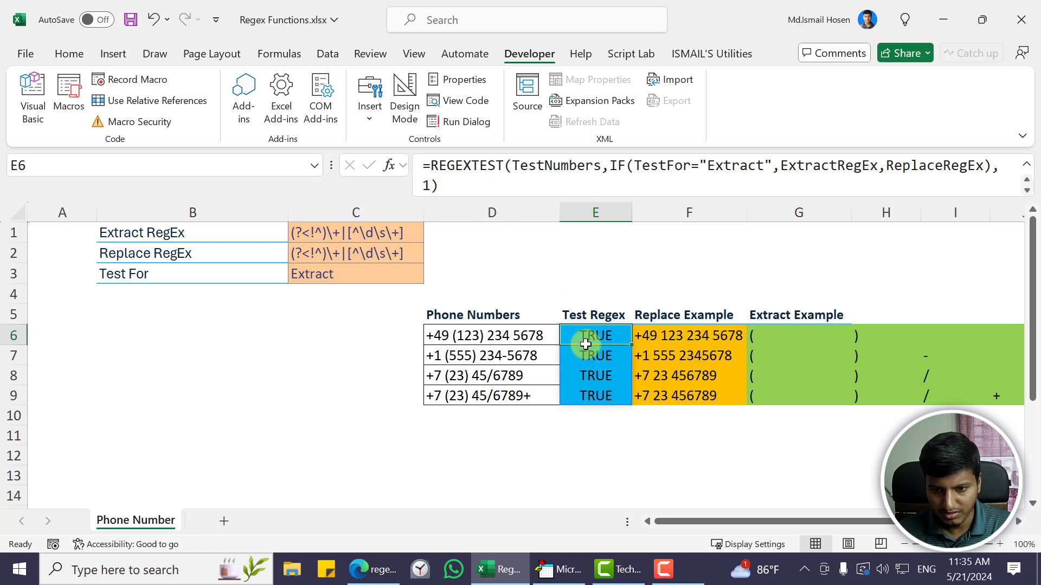
Step: Set the Test For option in C3 to Replace and check the REGEXTEST formula in E6
click(333, 271)
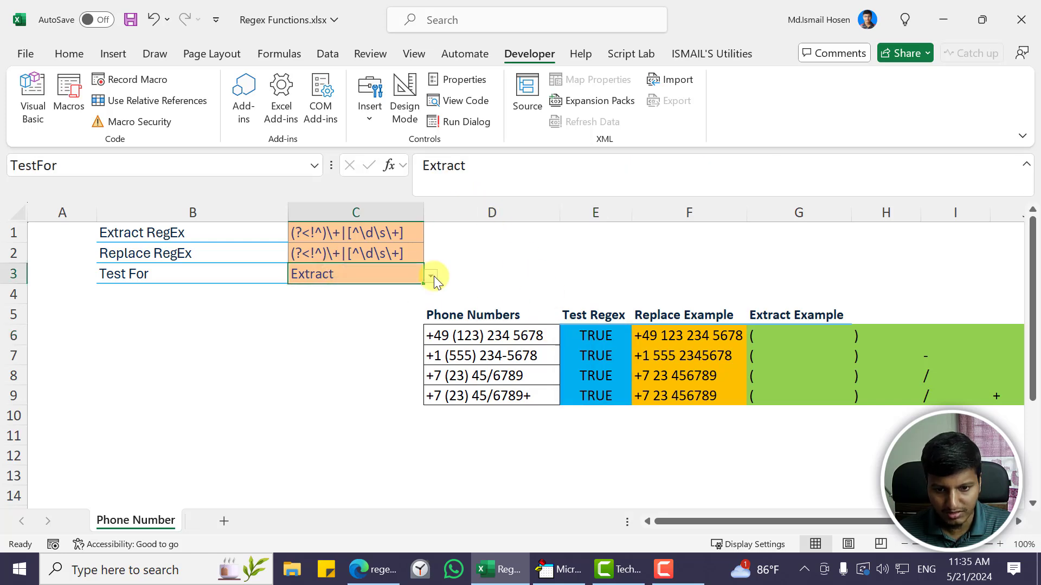
click(433, 276)
click(342, 305)
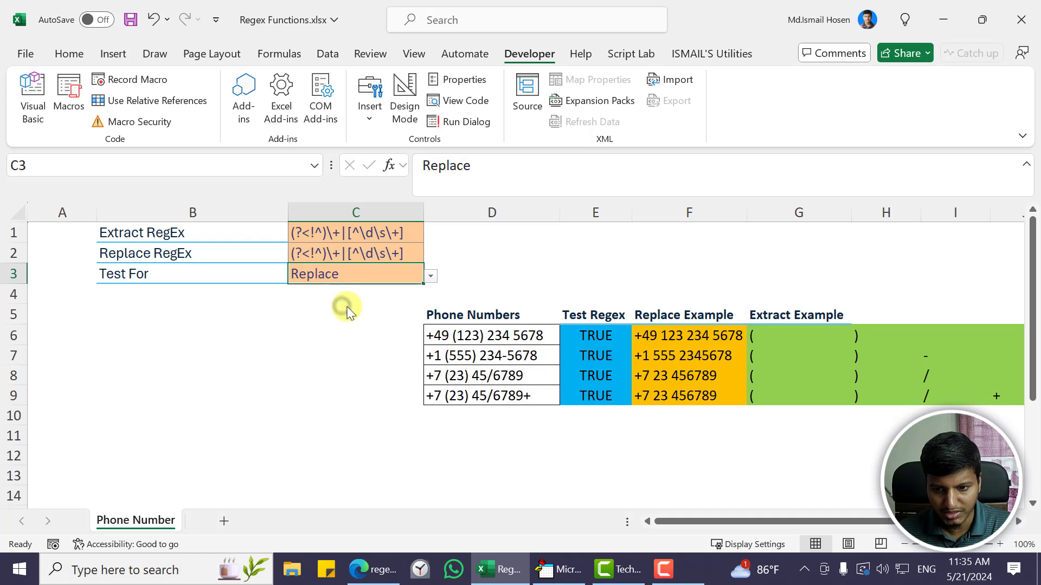
click(598, 336)
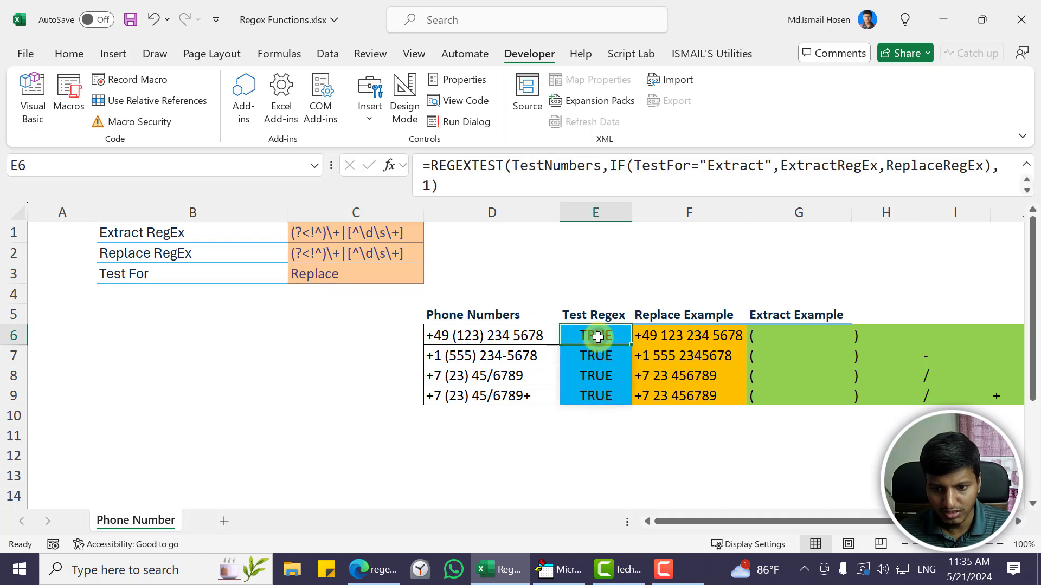
Step: Autofit the width of column E and save the workbook
double_click(630, 212)
click(328, 274)
click(316, 251)
click(310, 232)
key(Return)
key(ctrl+s)
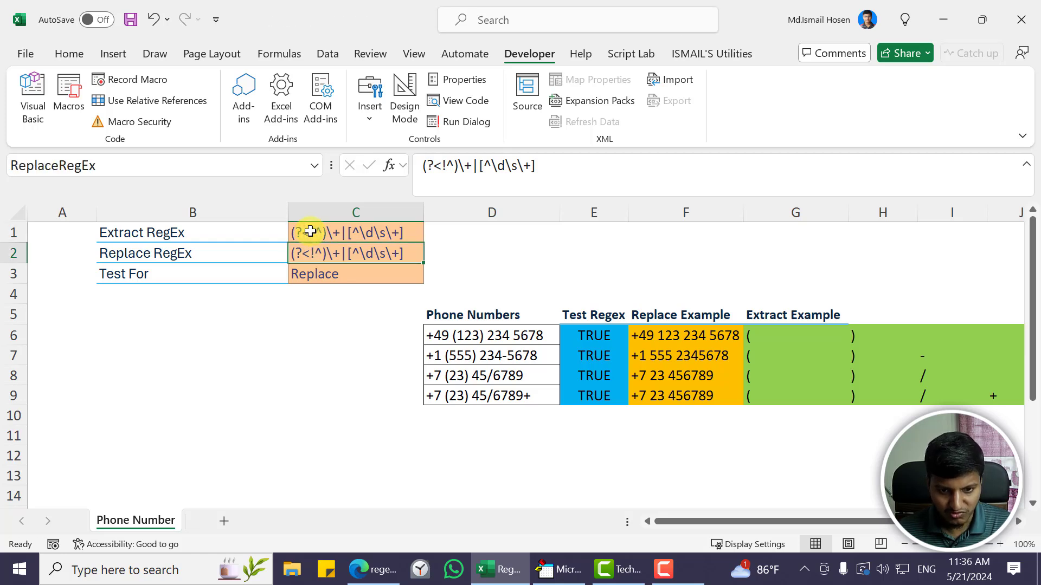
Step: Examine the full Extract RegEx pattern in C1 without changing it
click(329, 235)
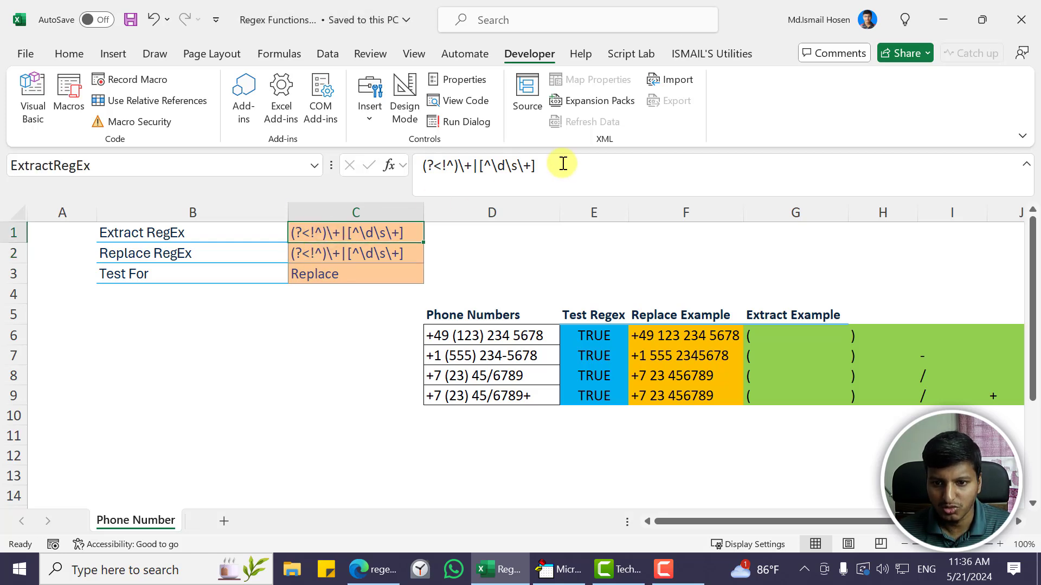
drag(562, 163, 402, 167)
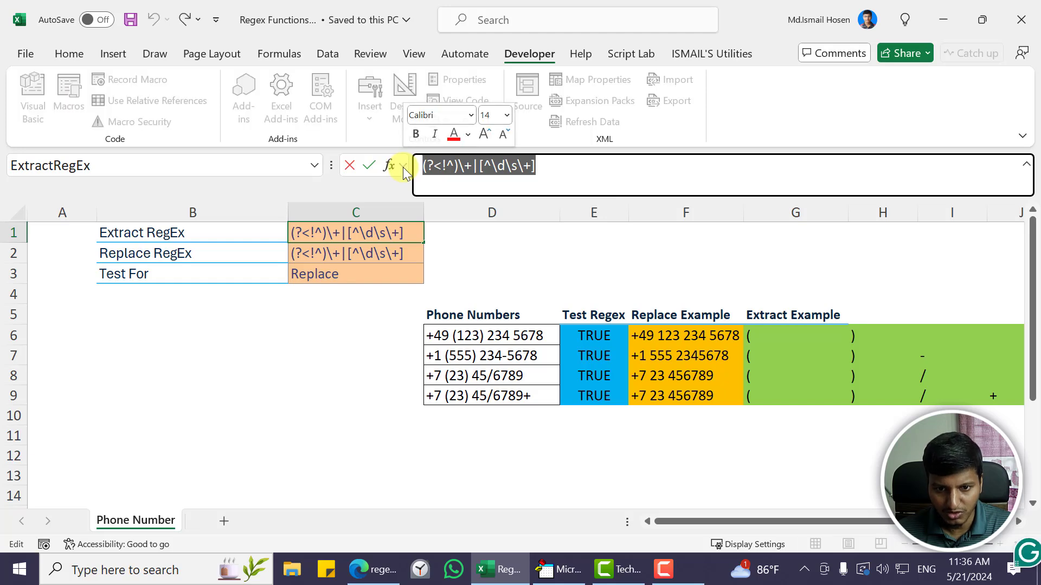
key(Escape)
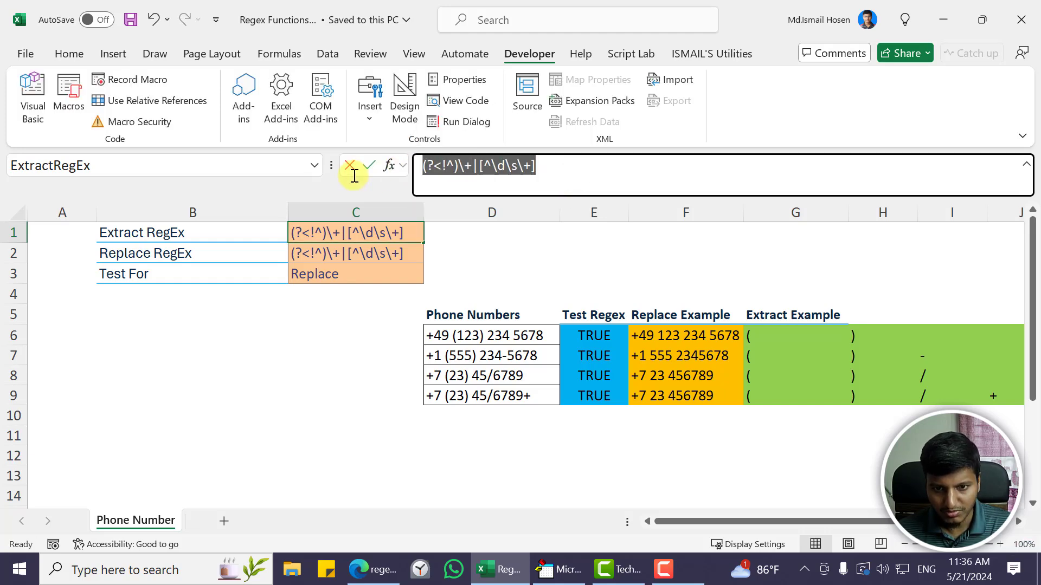
Step: Switch to the regex101 page in the browser and review the pattern against the sample test string
click(398, 571)
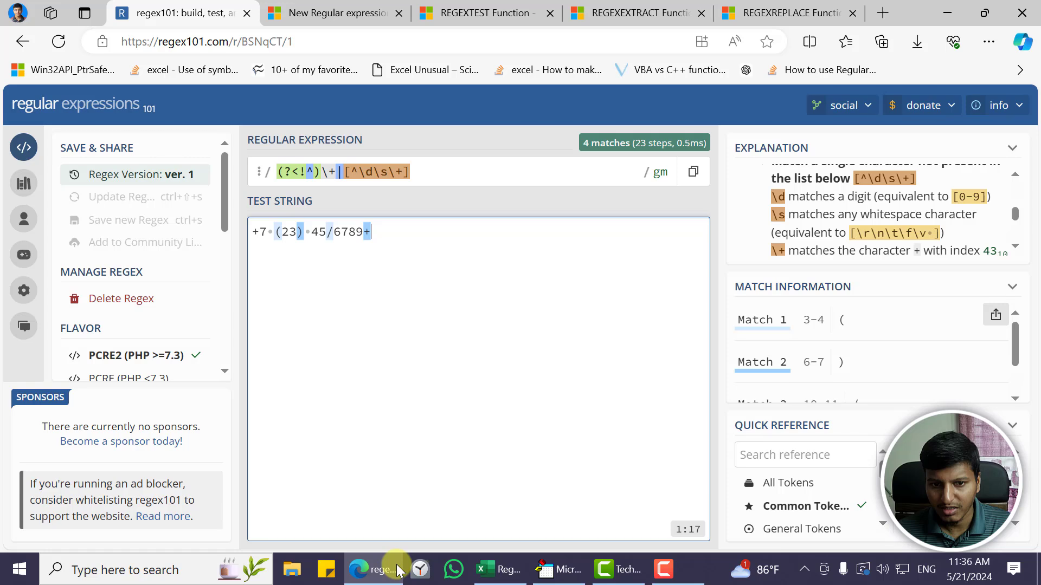
click(441, 169)
click(387, 234)
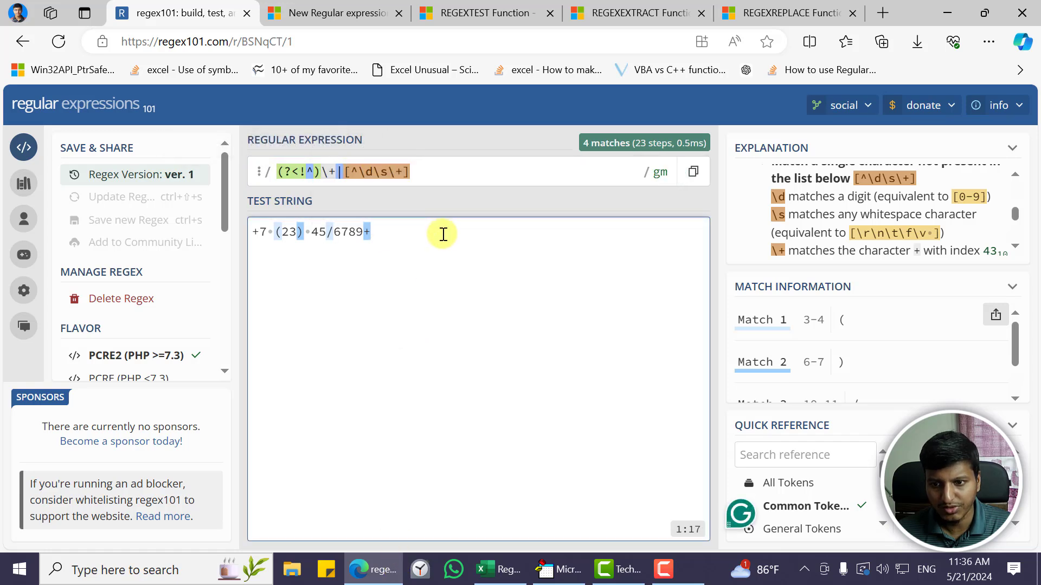
scroll(815, 215, up, 5)
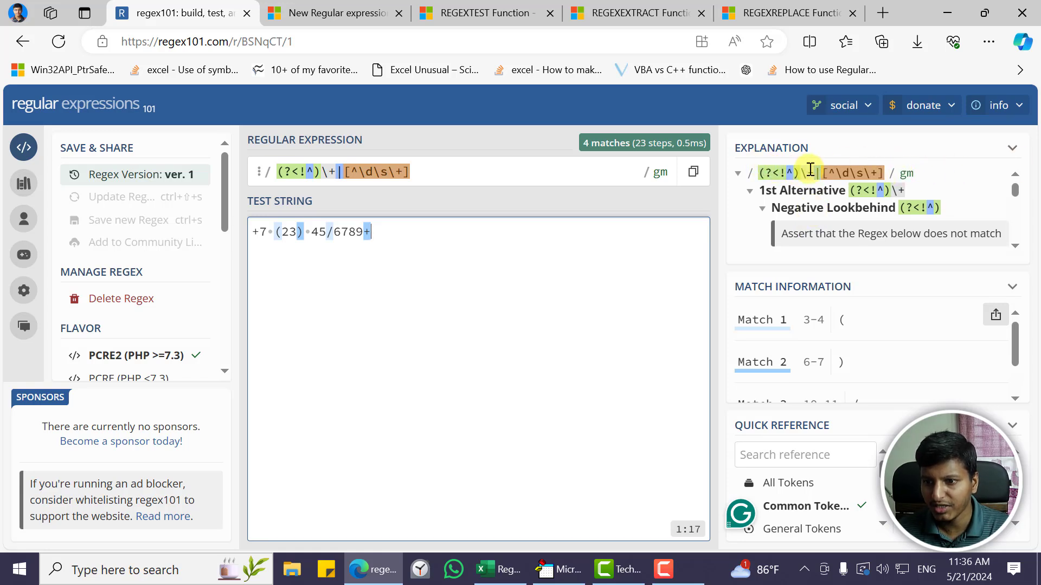
Step: Collapse the 1st and 2nd Alternative entries in the explanation and highlight each alternative of the pattern in turn
click(750, 191)
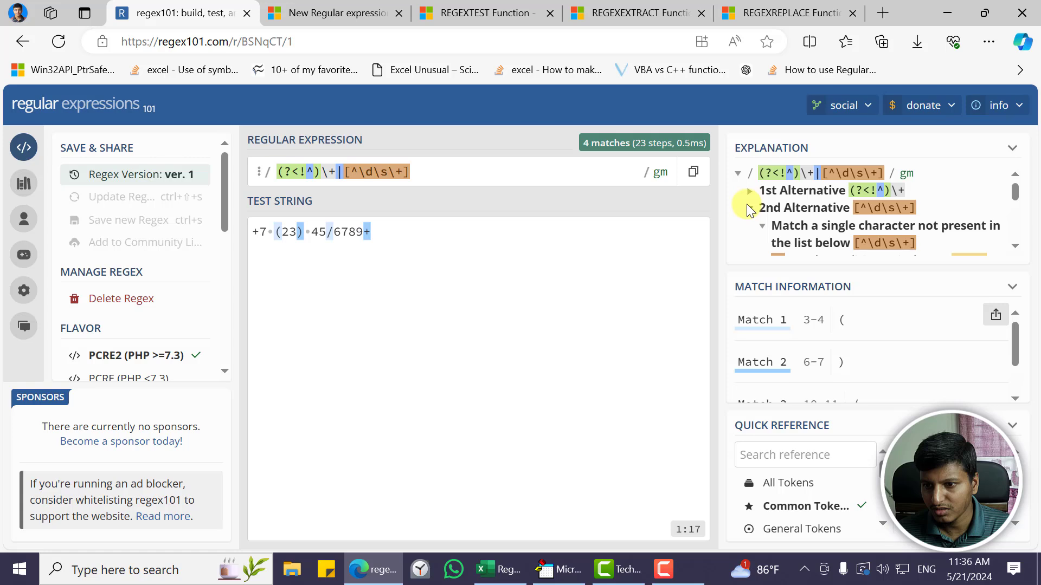
click(750, 208)
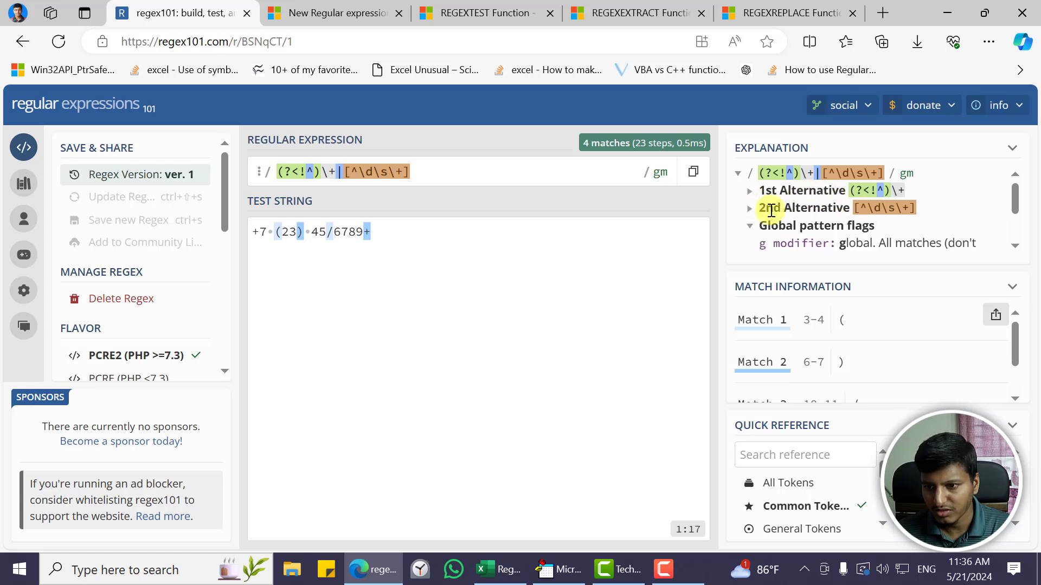
drag(811, 175, 759, 177)
drag(821, 173, 885, 169)
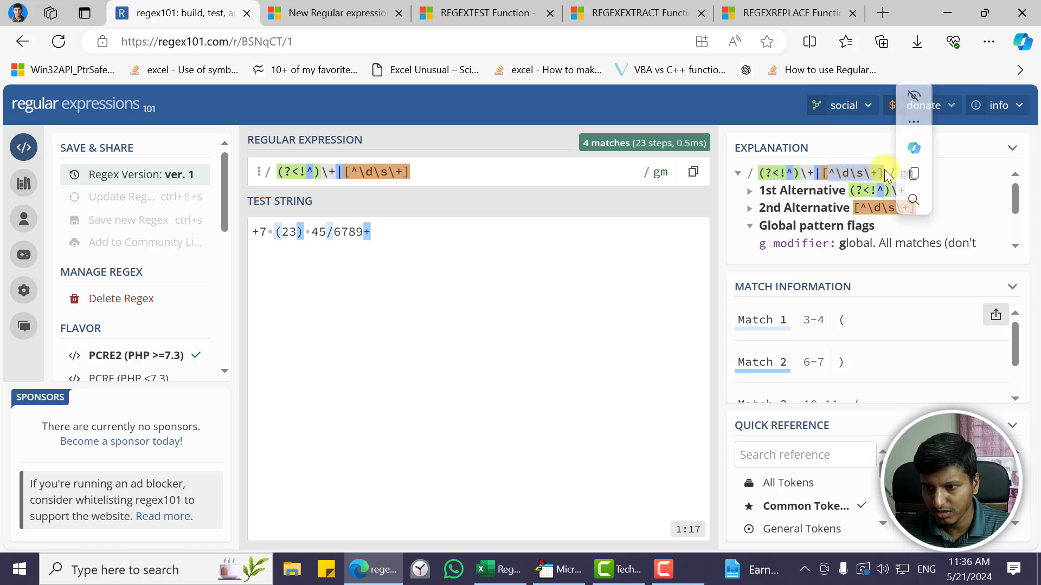
click(892, 174)
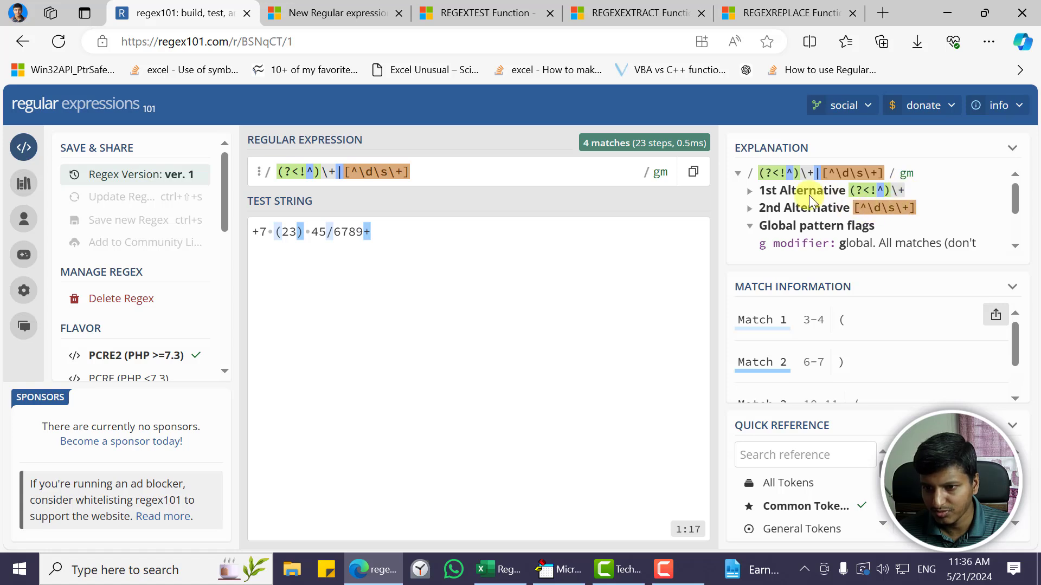
Step: Expand the 1st Alternative explanation and collapse the Match Information section to make more room for it
click(749, 191)
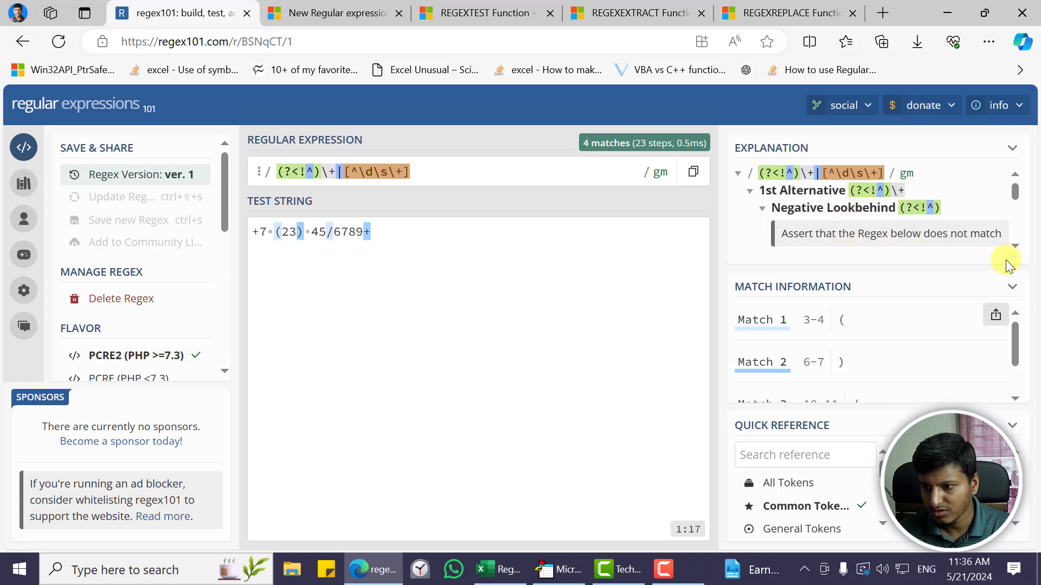
click(1010, 285)
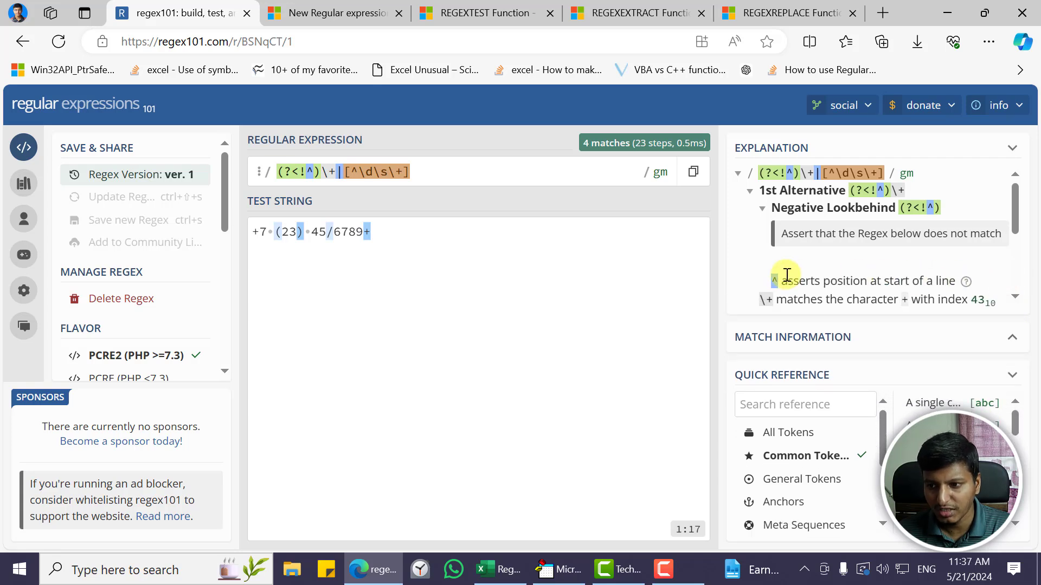
drag(785, 190, 883, 199)
click(882, 199)
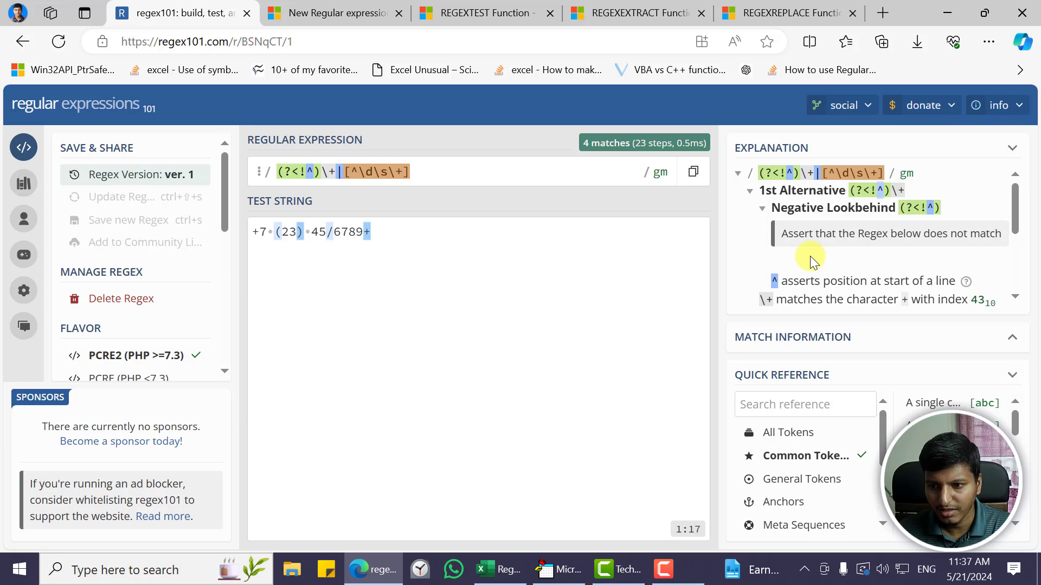
Step: Read through the explanation of both pattern alternatives and widen the explanation pane
scroll(810, 256, down, 5)
scroll(810, 256, up, 5)
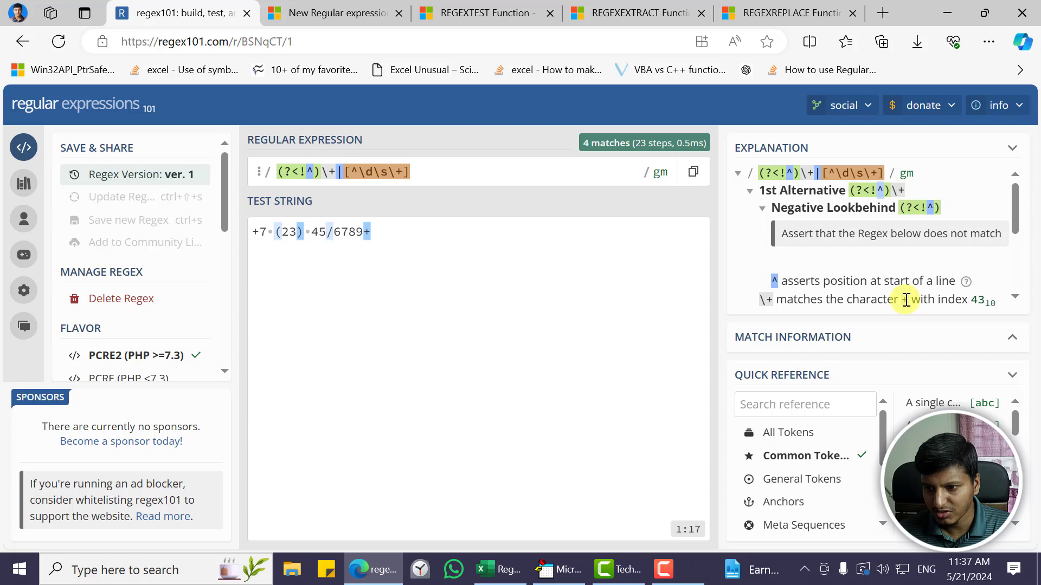
scroll(976, 291, down, 5)
scroll(973, 288, up, 5)
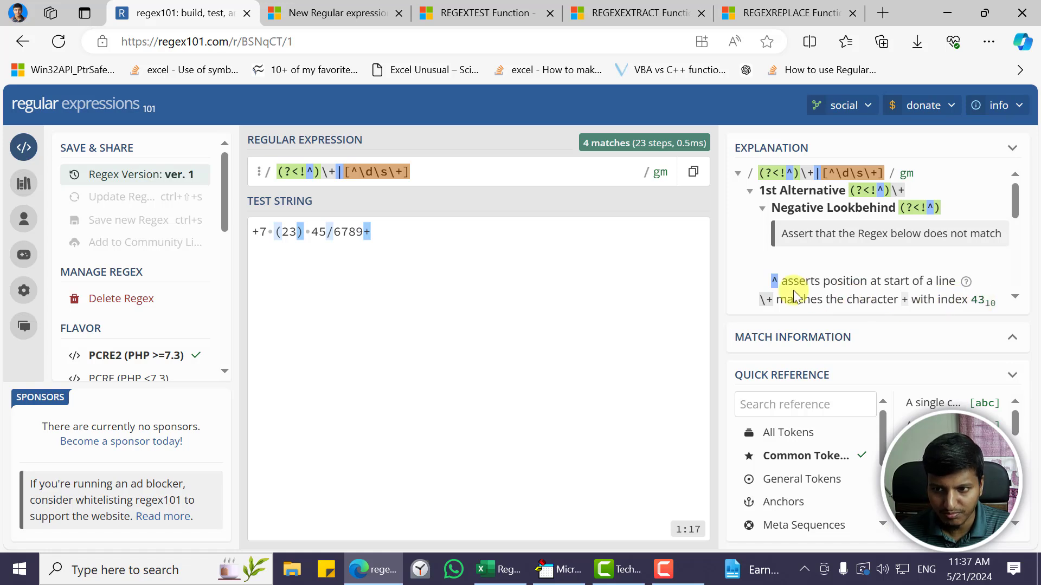
scroll(781, 268, down, 3)
scroll(825, 258, up, 3)
scroll(803, 253, down, 3)
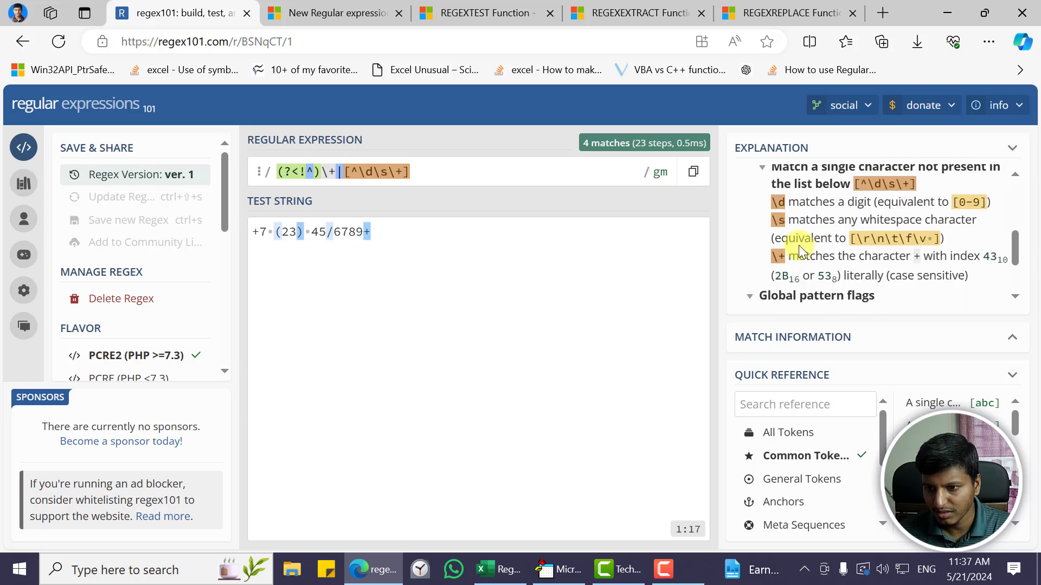
drag(718, 190, 518, 181)
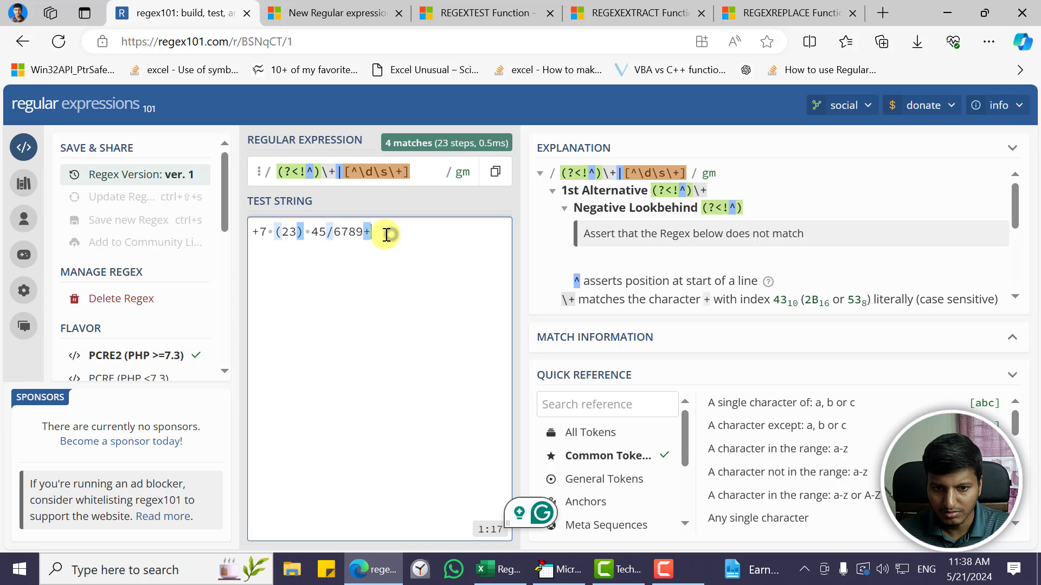
Step: Copy the whole regular expression (?<!^)\+|[^\d\s\+] from the pattern field
drag(386, 234, 185, 230)
drag(425, 170, 200, 184)
key(ctrl+c)
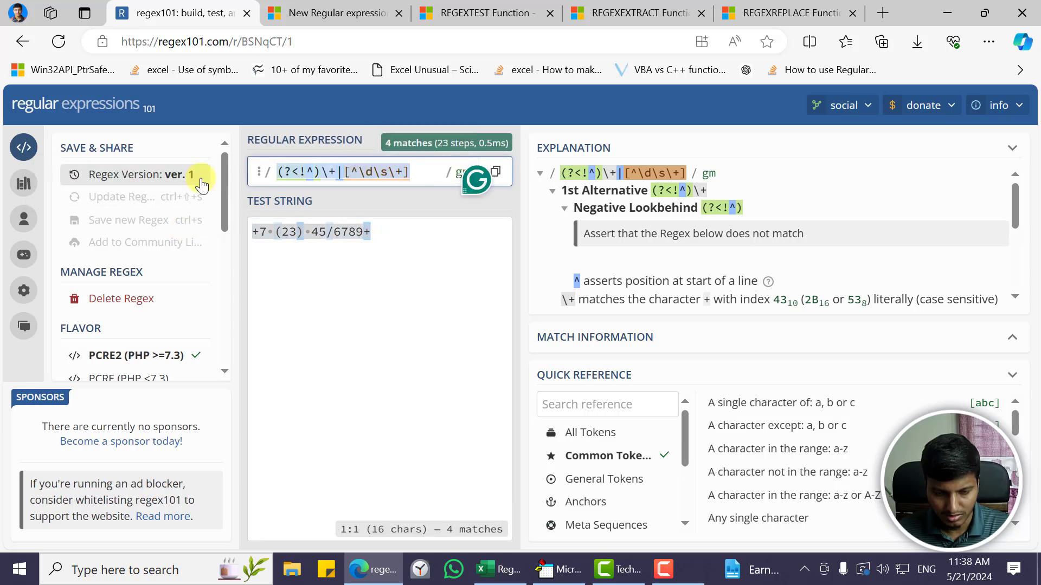
Step: Open Copilot and send the request "explain this regex (?<!^)\+|[^\d\s\+] in human language"
click(1022, 42)
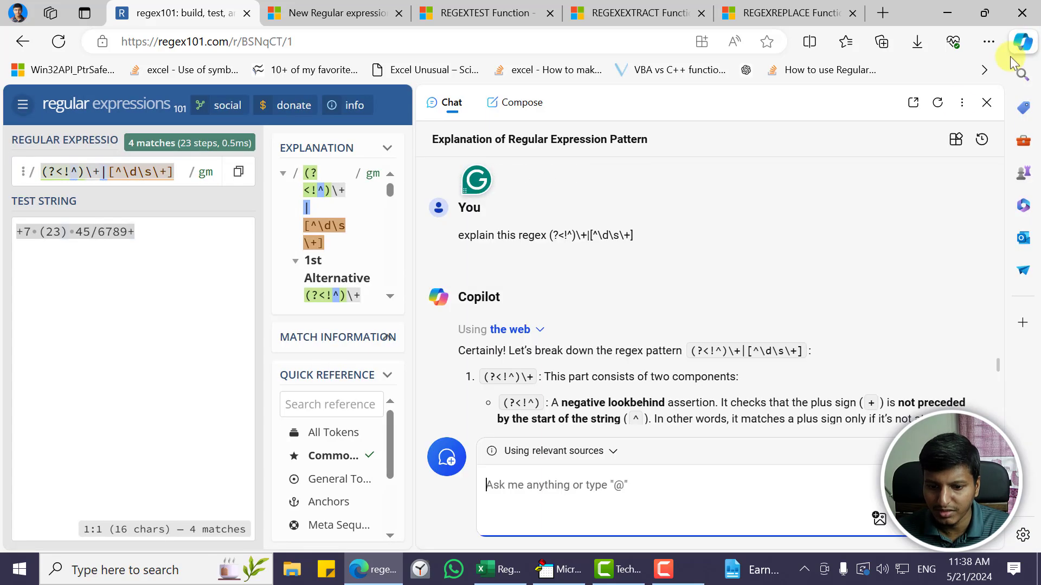
click(540, 490)
text(explain this regex)
key(ctrl+v)
text(in human)
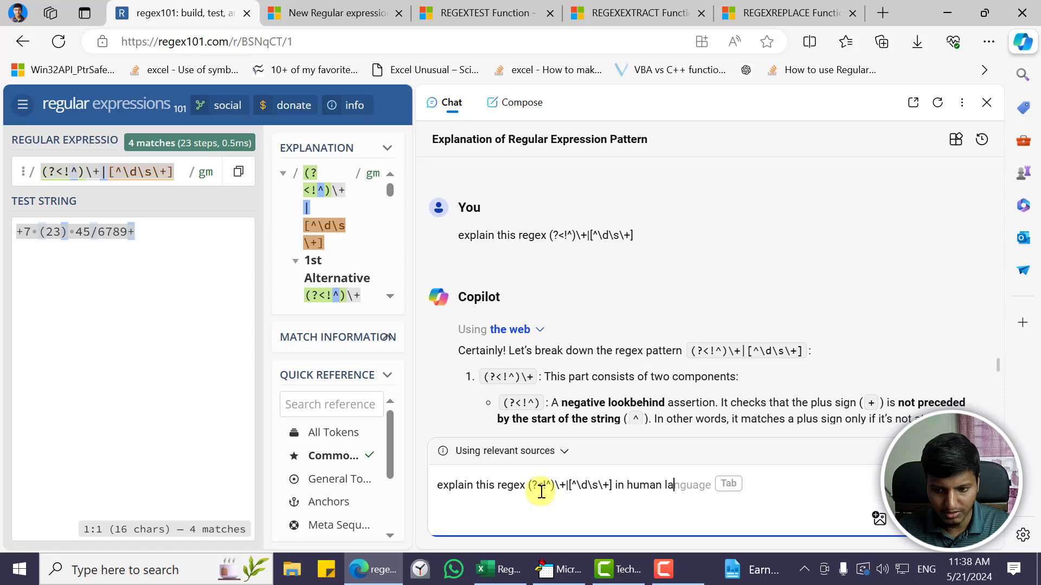
text( la)
key(Tab)
key(Return)
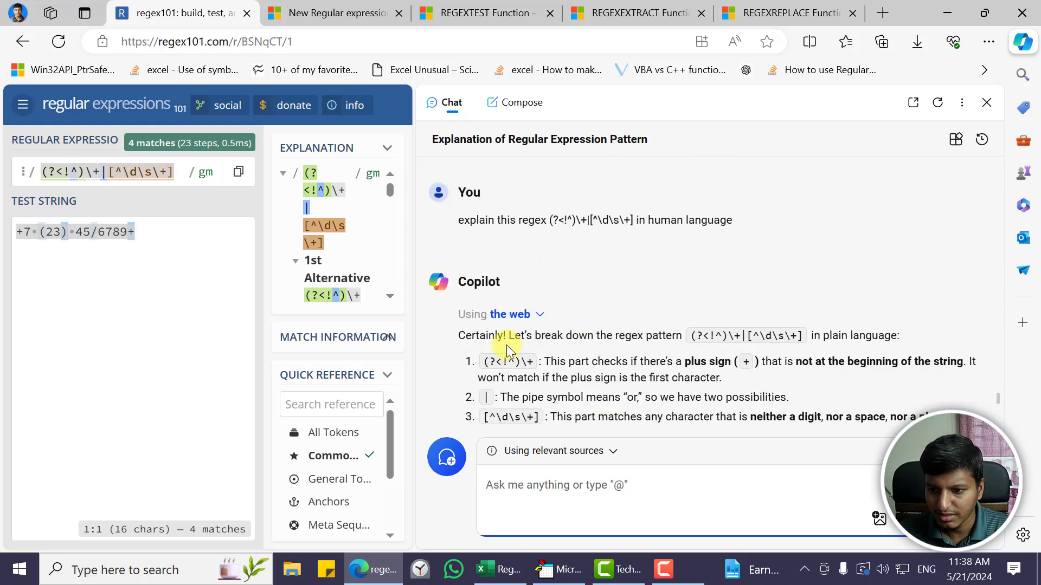
Step: Examine Copilot's explanation of each pattern part, comparing it with the first and last plus signs in the test string
click(568, 364)
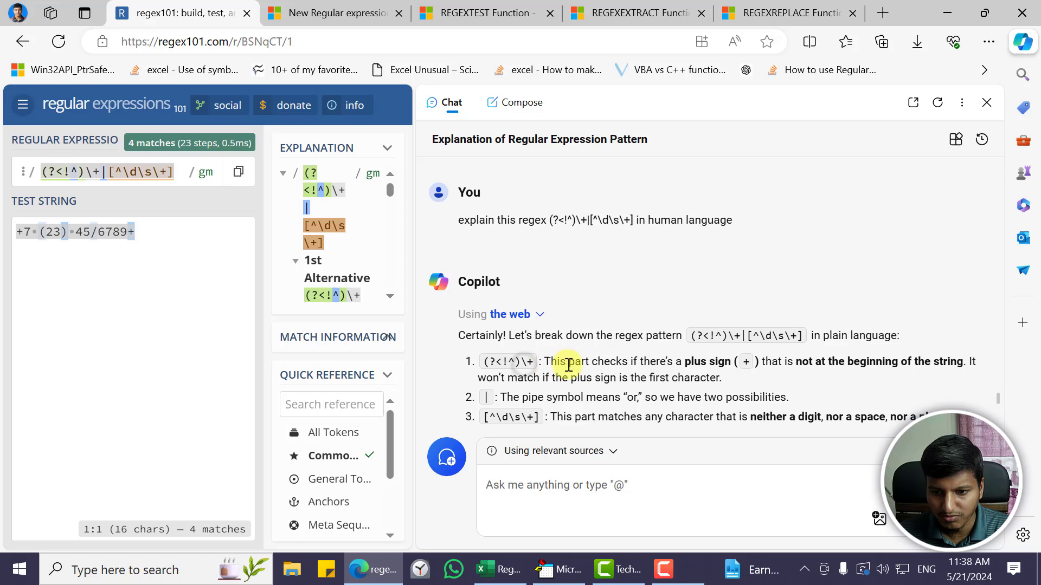
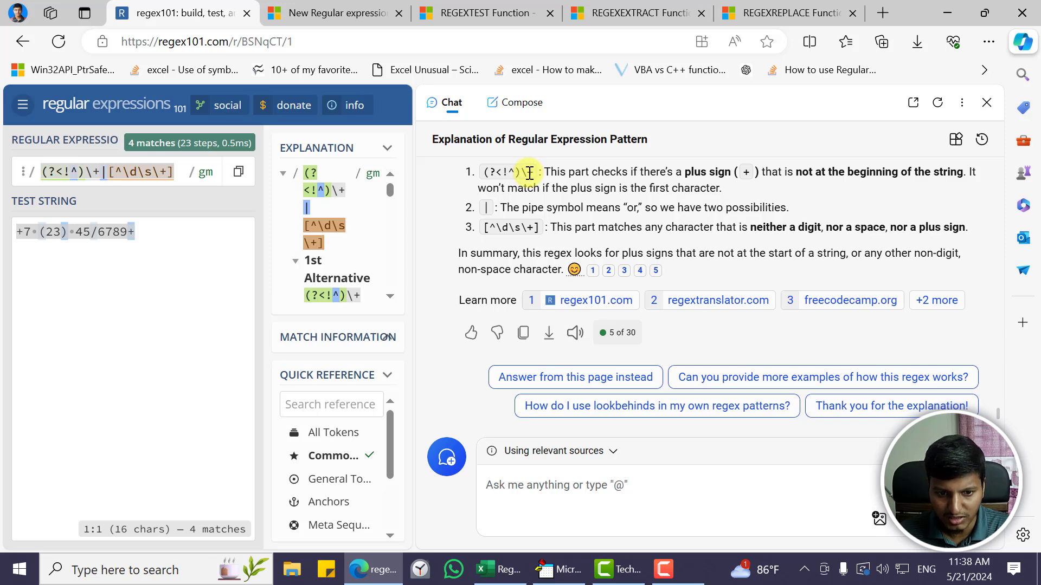
click(27, 237)
double_click(19, 237)
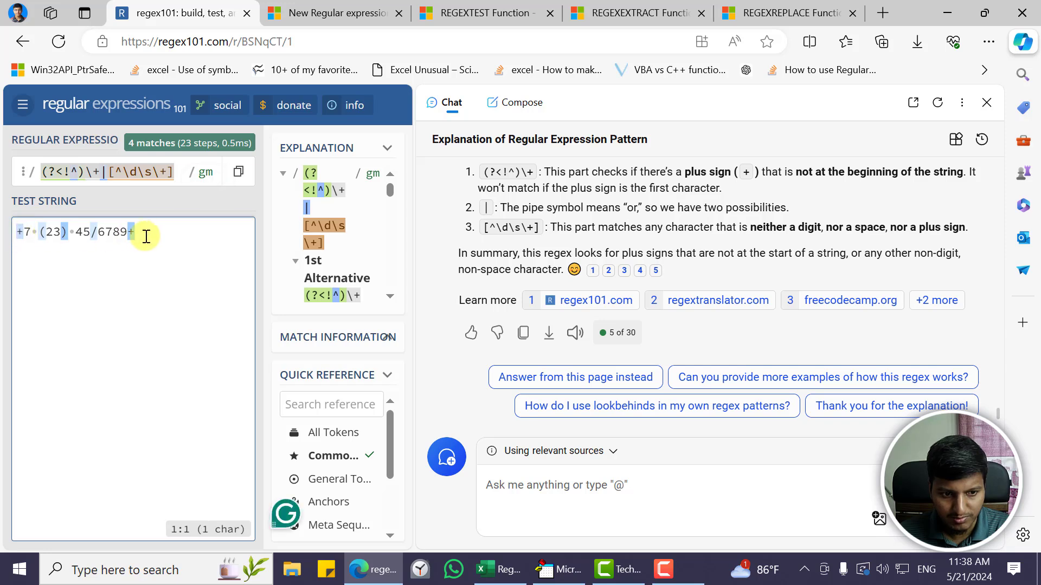
click(146, 237)
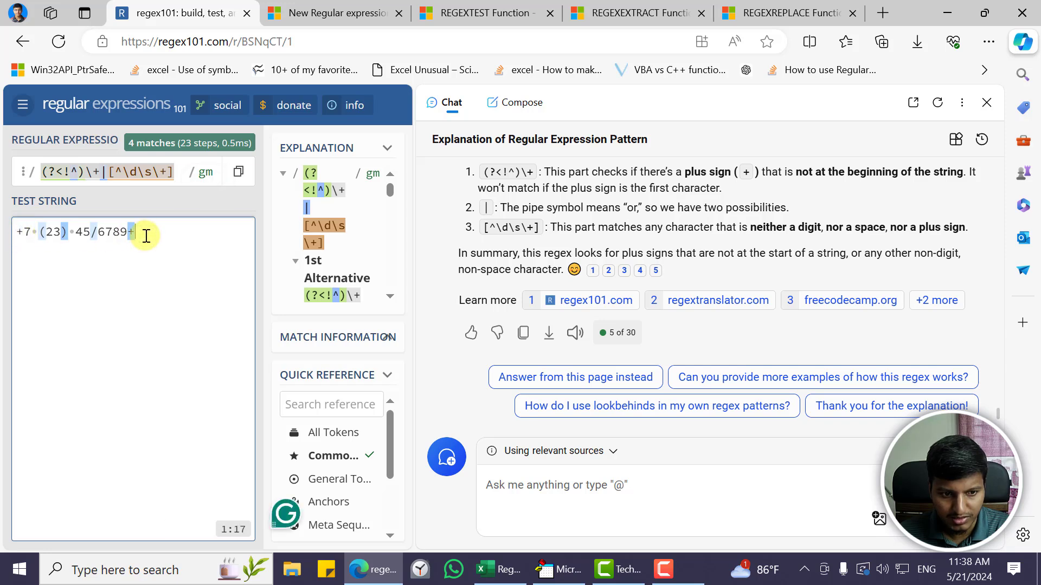
double_click(20, 234)
click(151, 249)
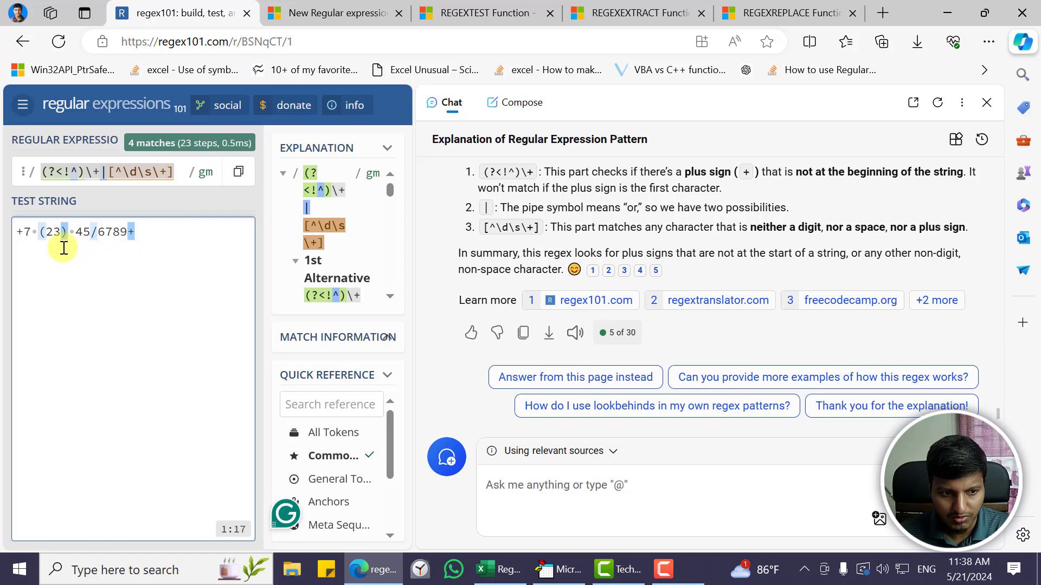
mouse_move(63, 248)
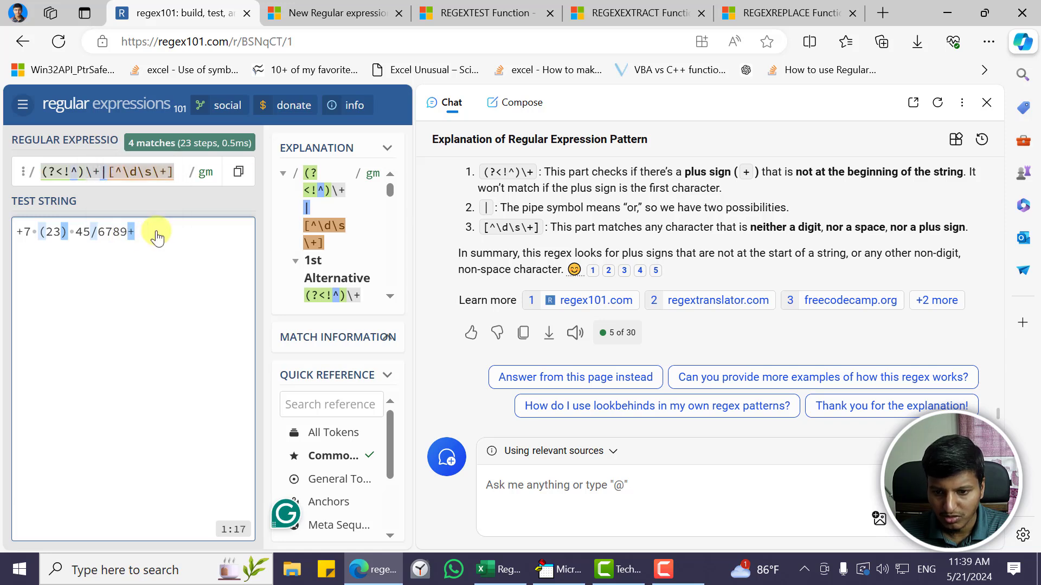
click(508, 172)
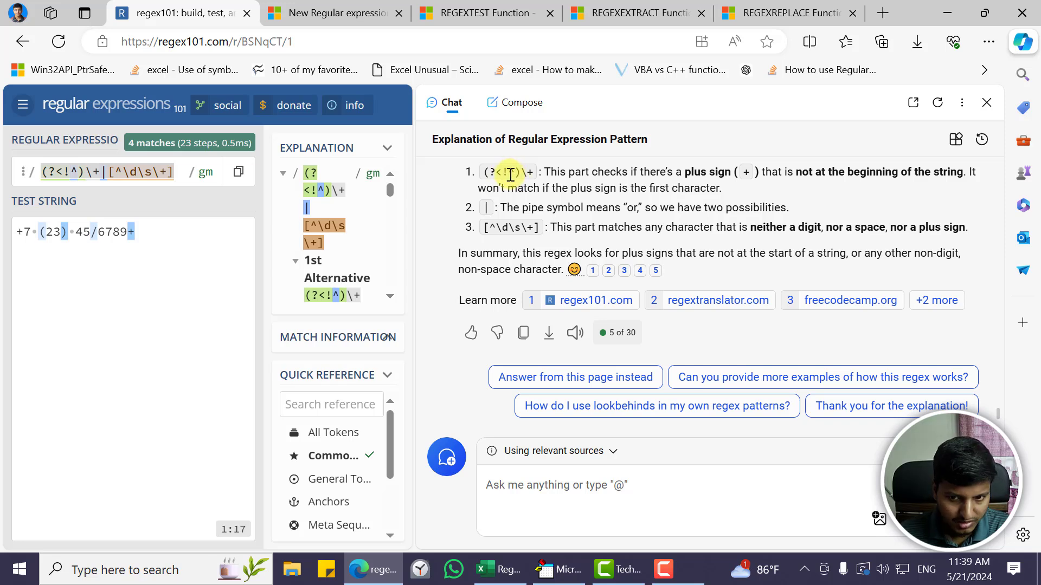
drag(504, 176, 511, 177)
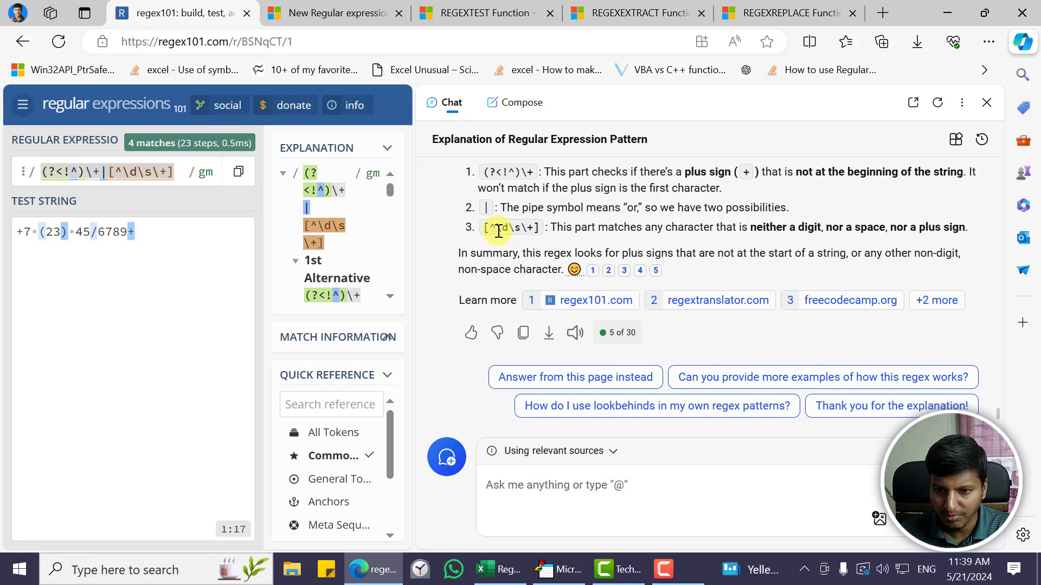
Step: Remove the trailing plus sign from the test string and re-enter it to check how it is matched
click(186, 266)
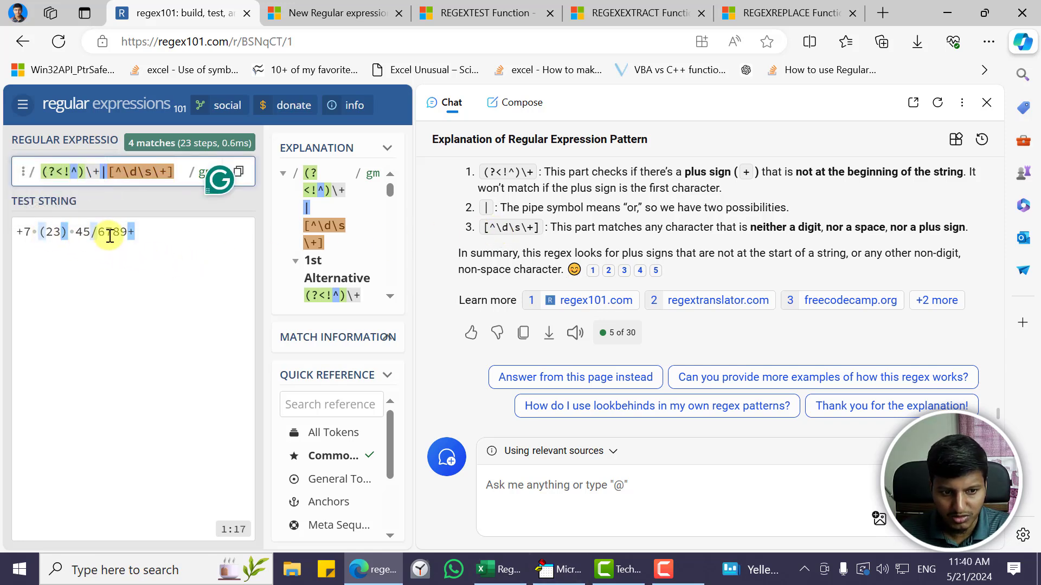
click(150, 240)
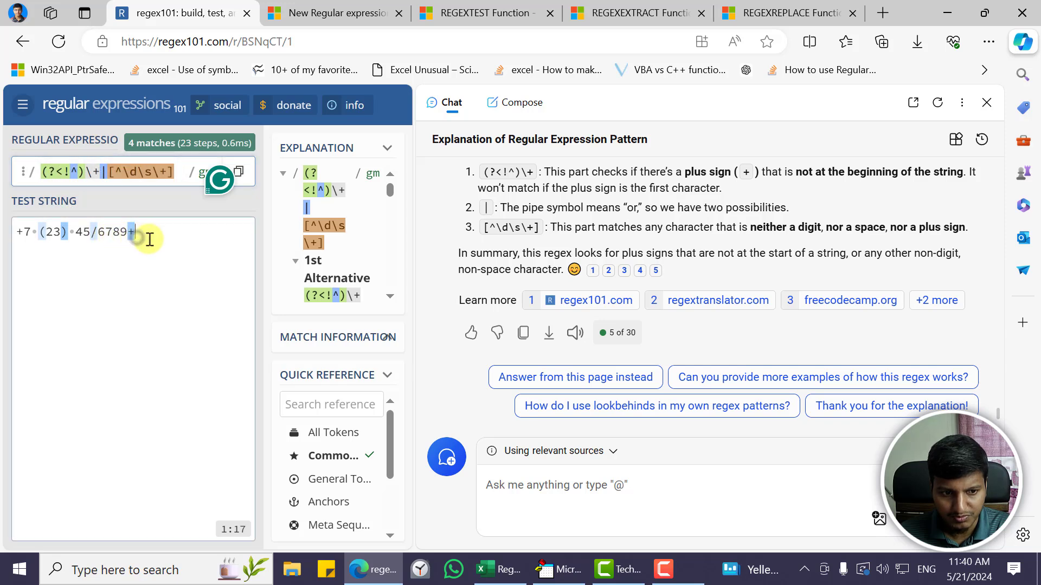
key(BackSpace)
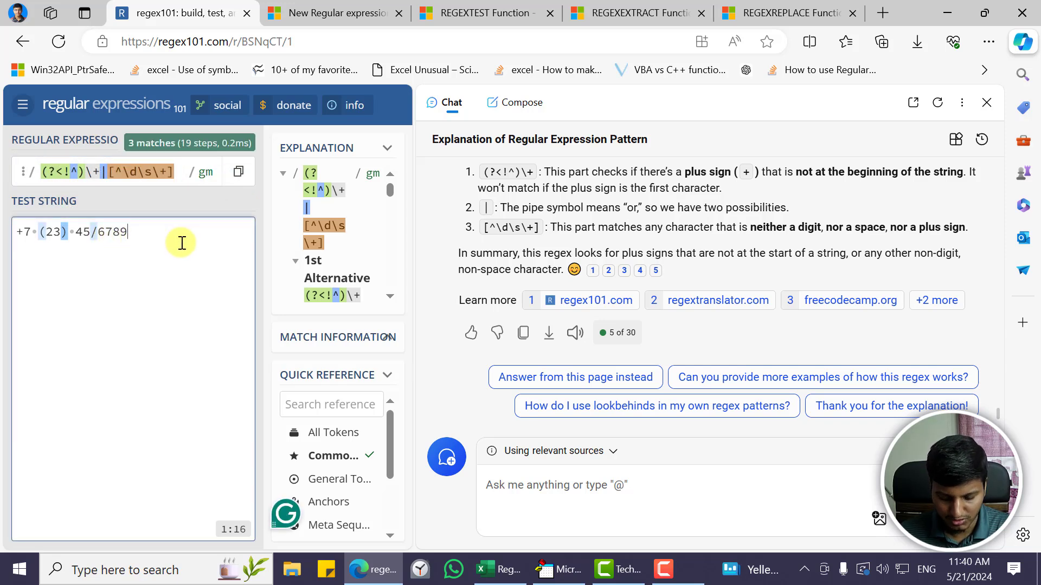
text(+)
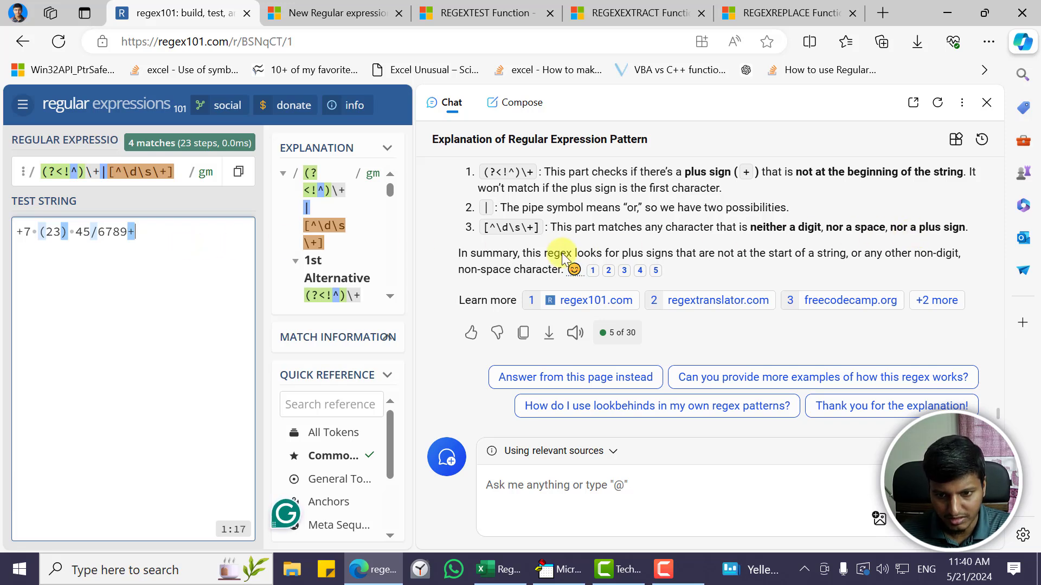
Step: Switch to the Excel workbook and review the Replace RegEx pattern in C2 and the Extract RegEx pattern in C1
click(507, 568)
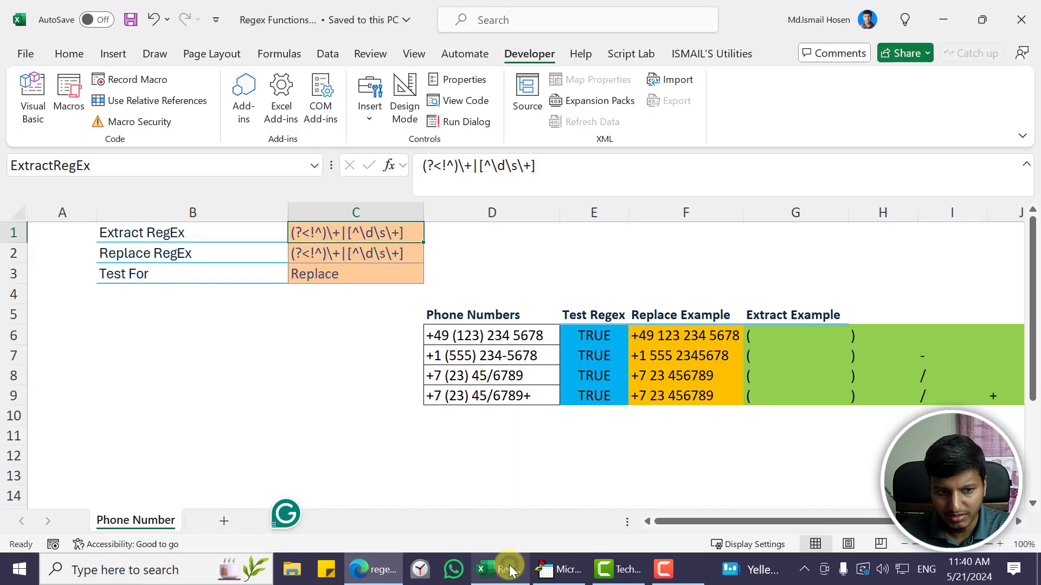
click(374, 250)
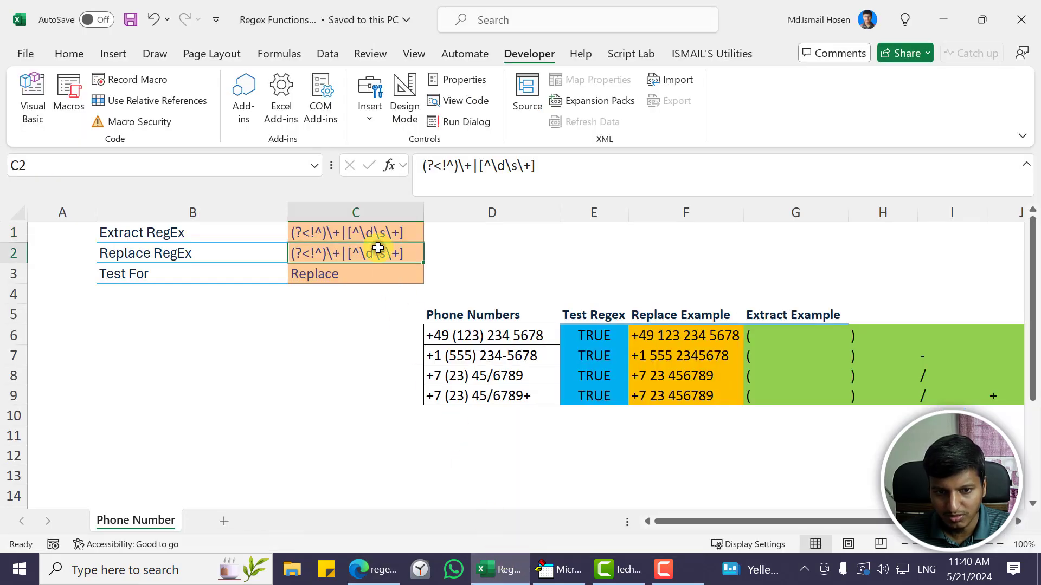
click(365, 237)
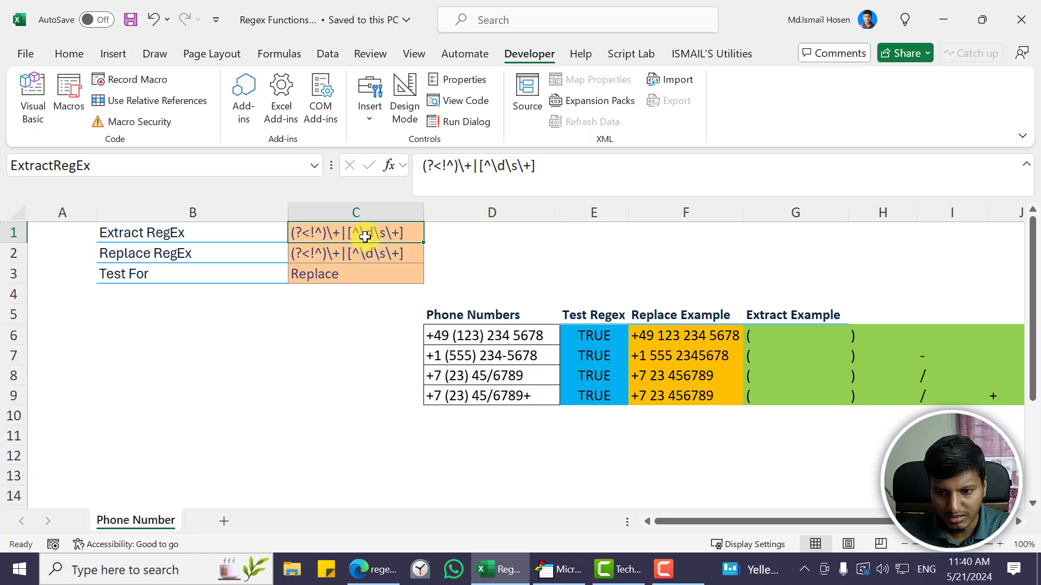
Step: Examine the text, pattern, replacement and optional occurrence arguments of the REGEXREPLACE formula in F6, keeping the formula as it is
click(665, 336)
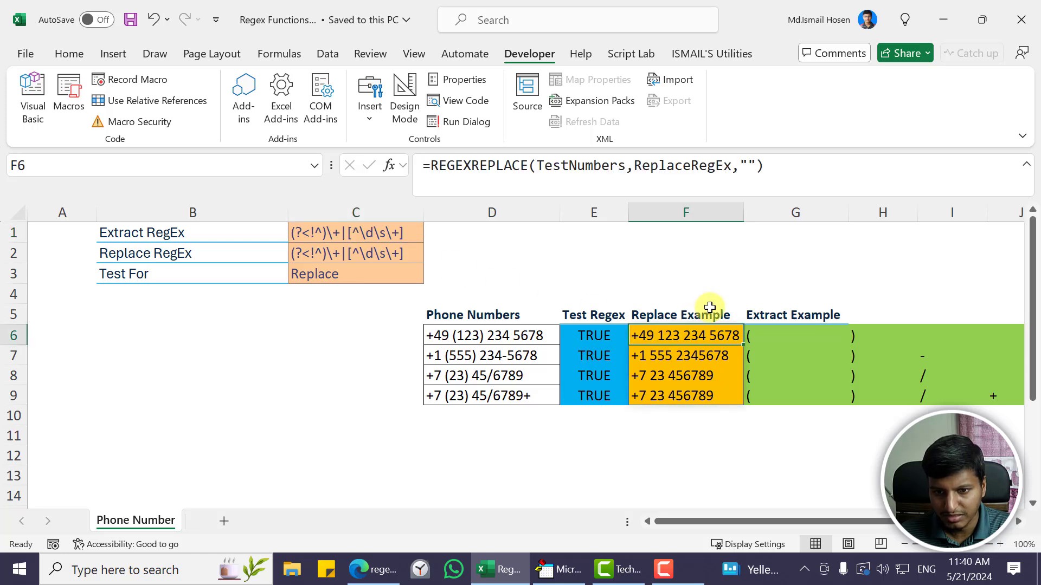
click(446, 166)
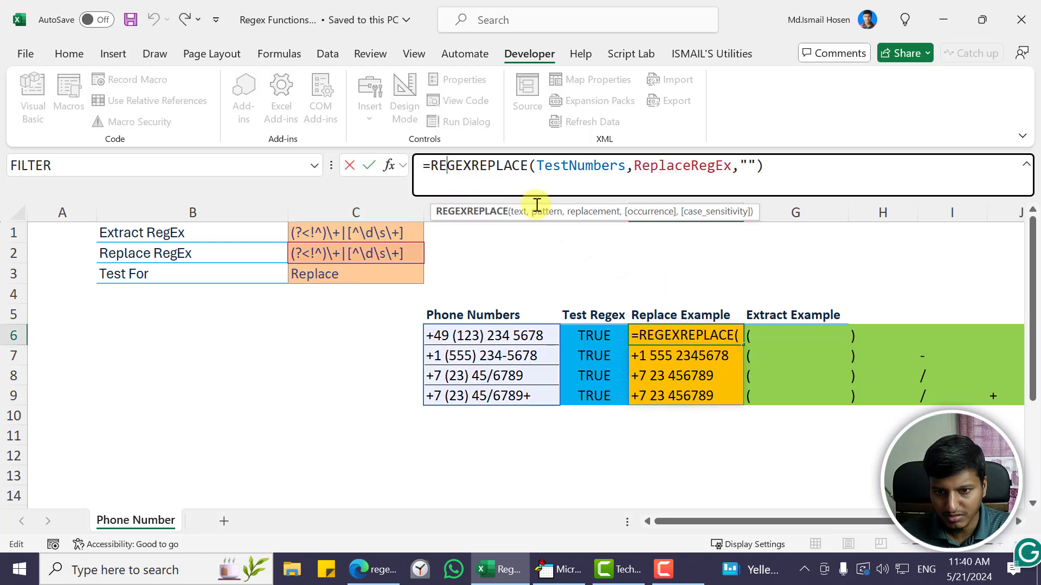
double_click(550, 167)
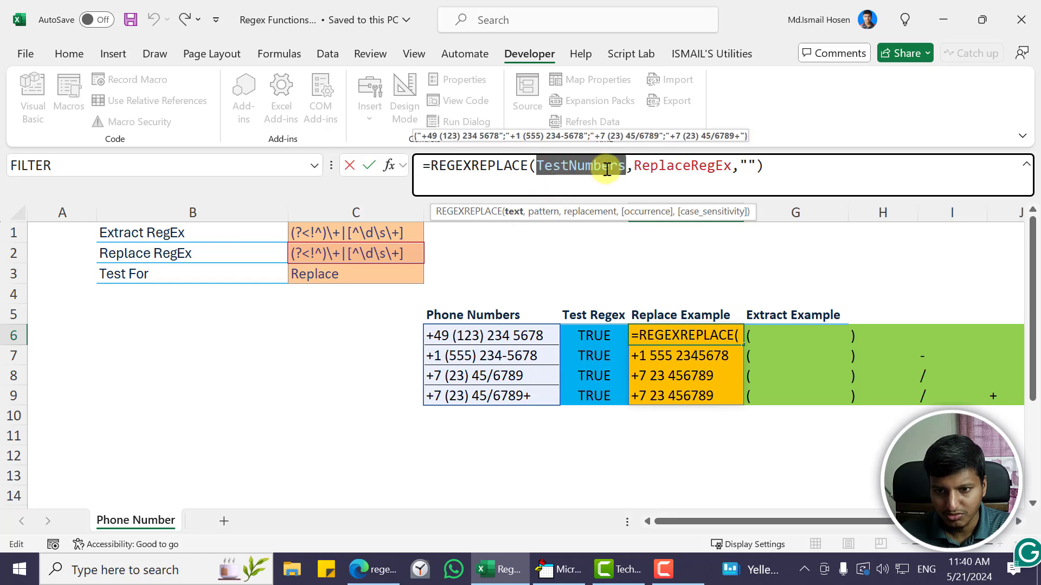
click(553, 212)
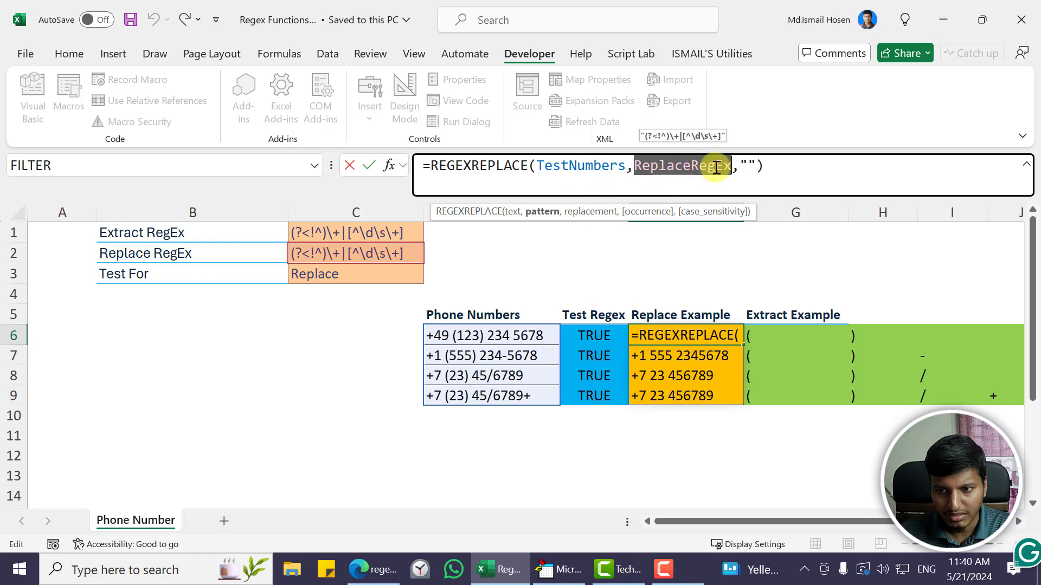
click(594, 211)
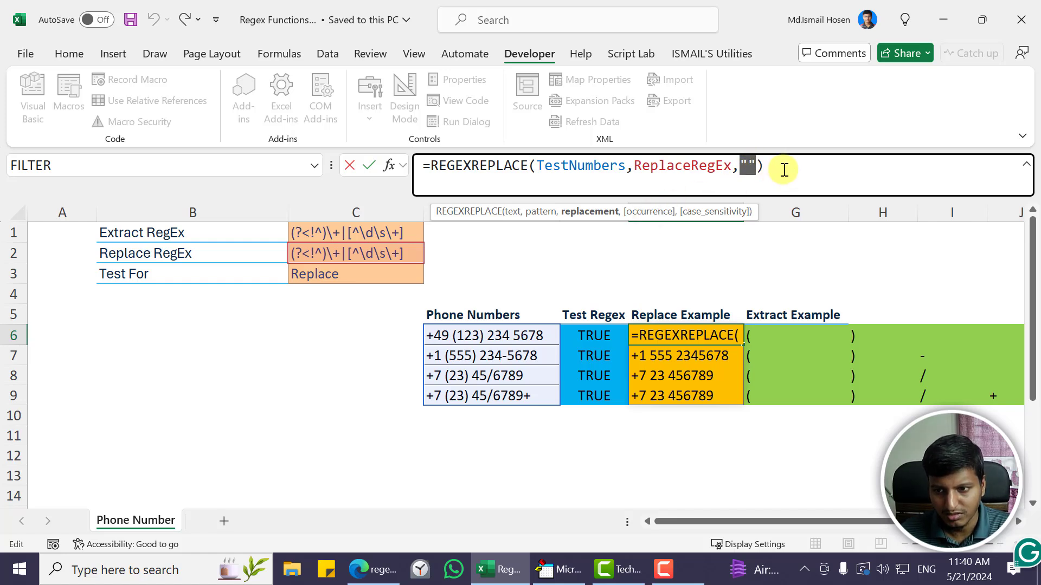
key(Right)
text(,)
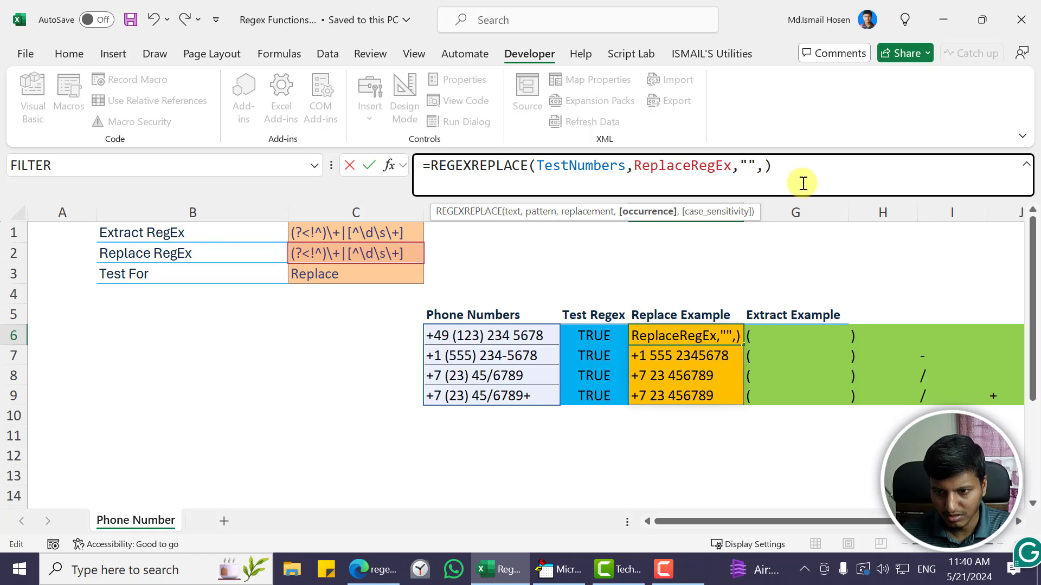
key(BackSpace)
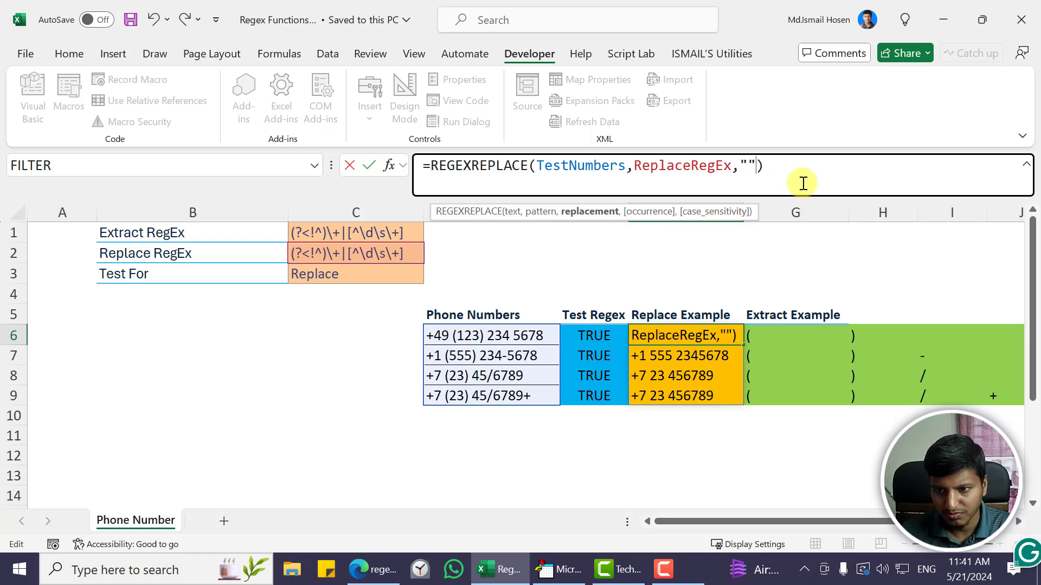
key(ctrl+Return)
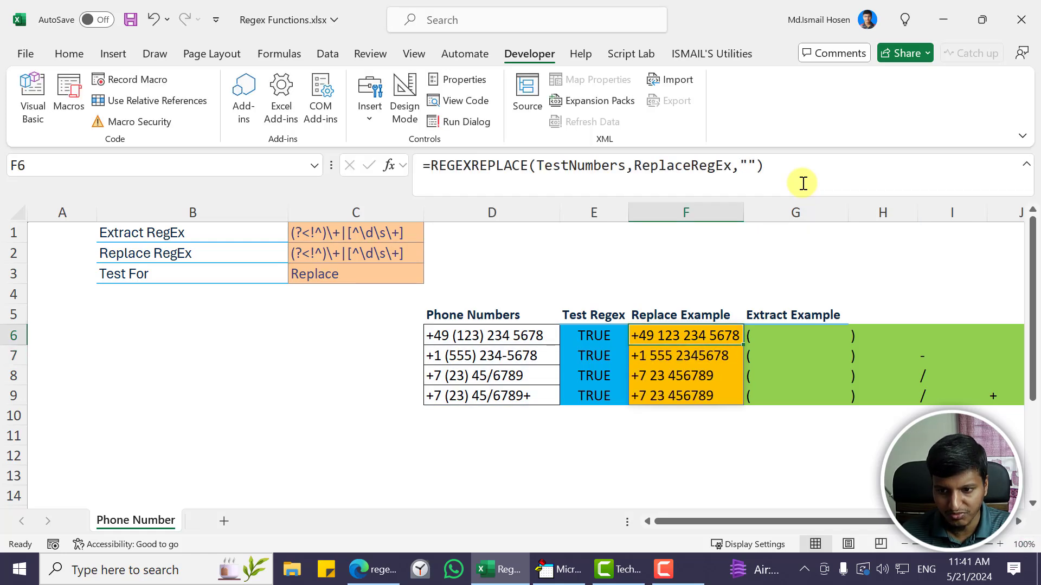
Step: Compare the Replace Example results in F6:F9 with the original phone numbers in D6:D9
click(660, 360)
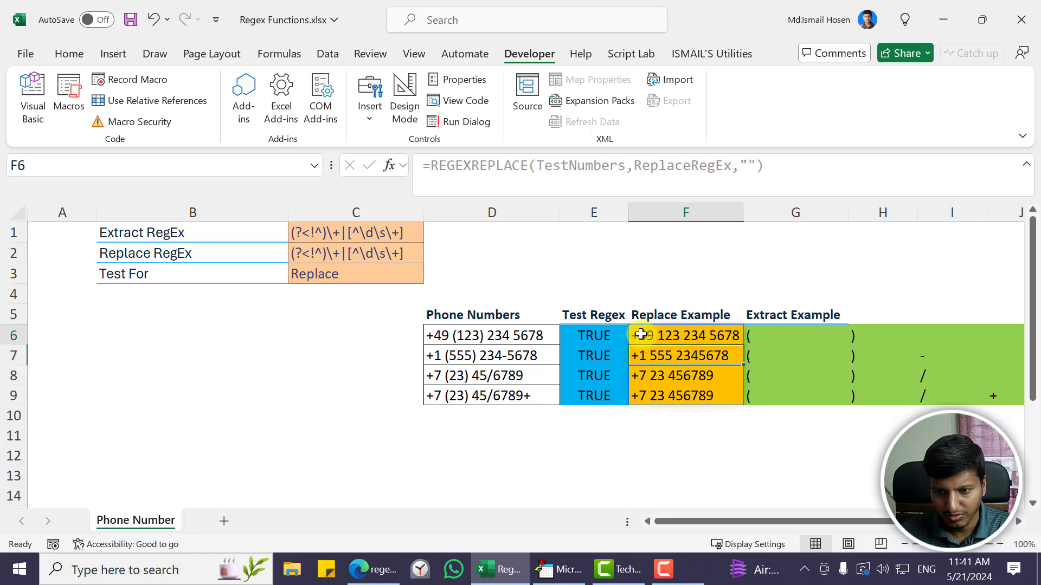
drag(636, 333, 639, 392)
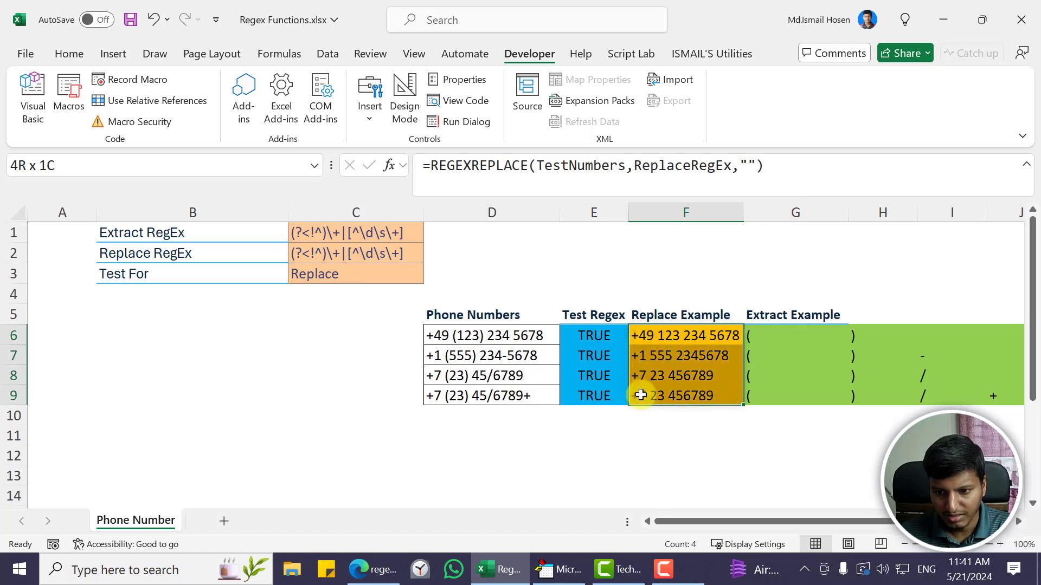
click(654, 333)
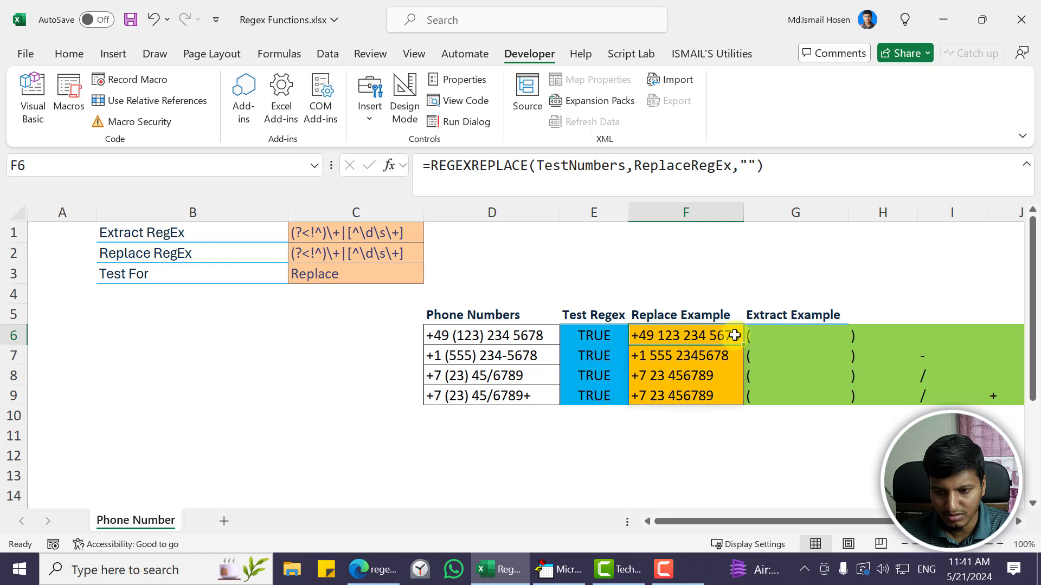
click(694, 362)
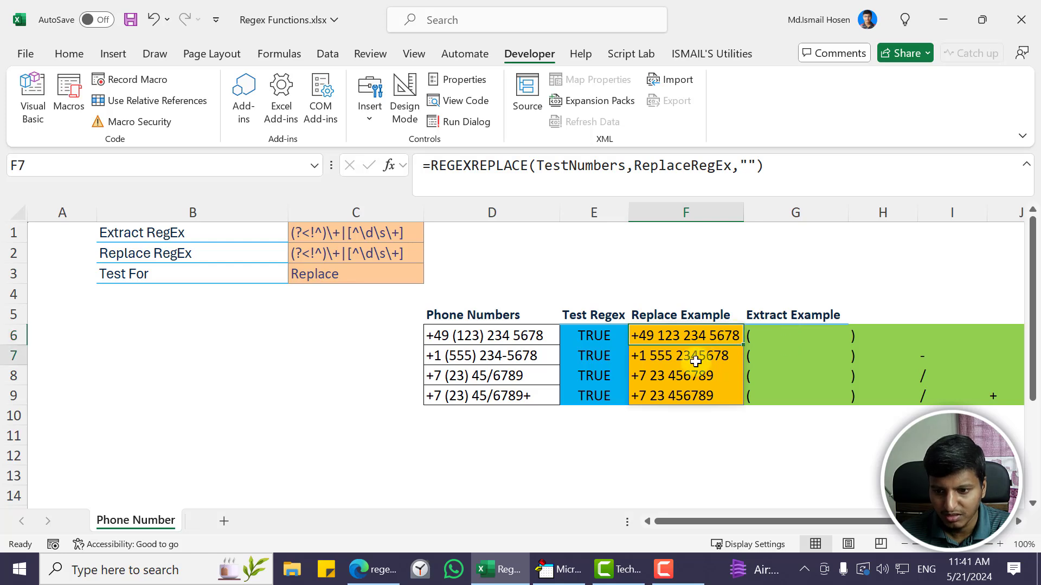
click(657, 335)
click(653, 396)
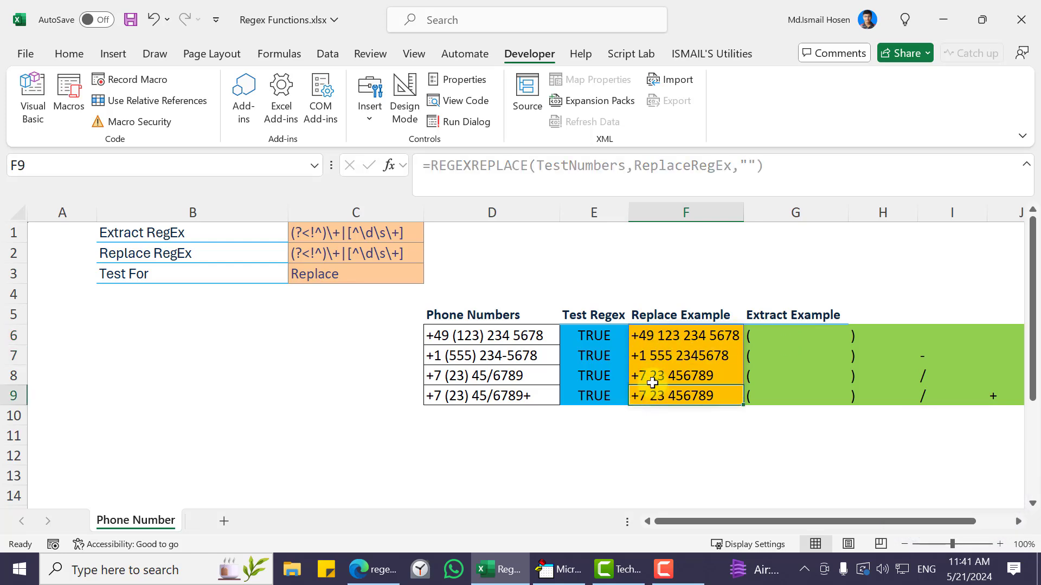
drag(650, 336, 658, 395)
drag(531, 337, 525, 395)
drag(702, 332, 688, 396)
Step: Enlarge the formula bar for G6 and examine the text, pattern and return_mode arguments of the REGEXEXTRACT inside the LAMBDA
click(774, 334)
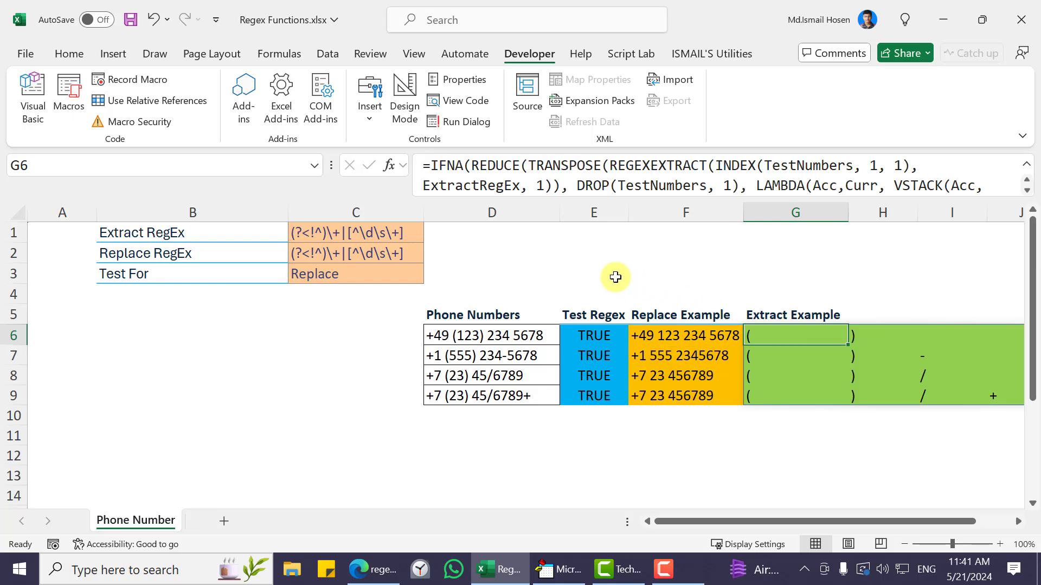
drag(721, 197, 720, 299)
click(536, 207)
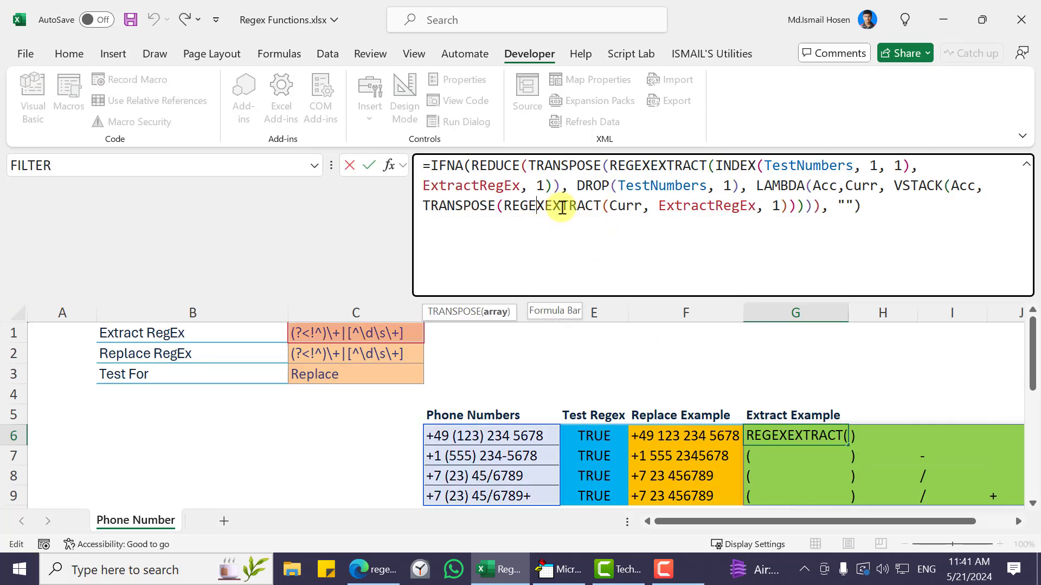
double_click(562, 207)
click(624, 207)
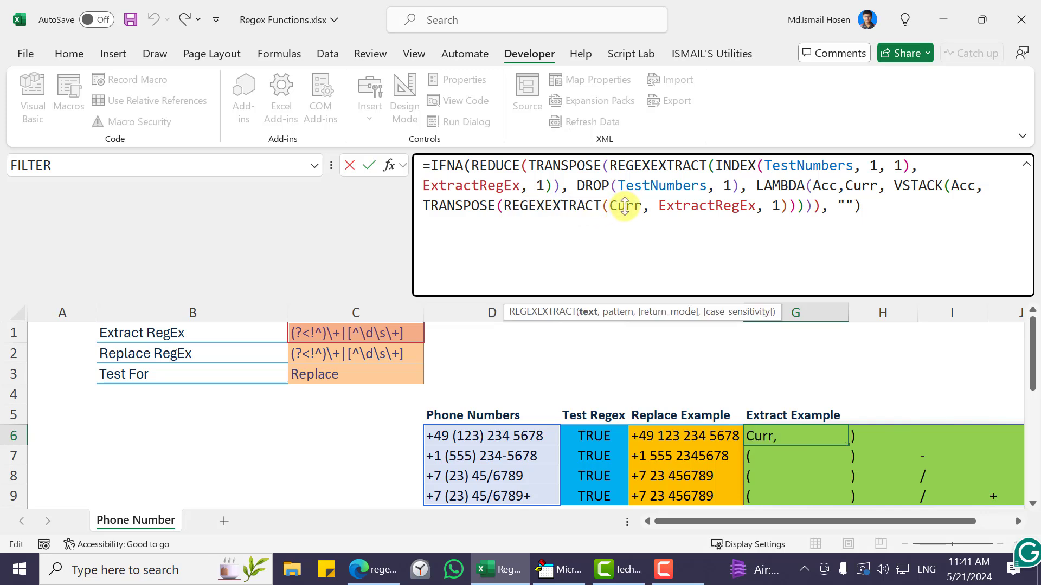
click(590, 312)
click(630, 314)
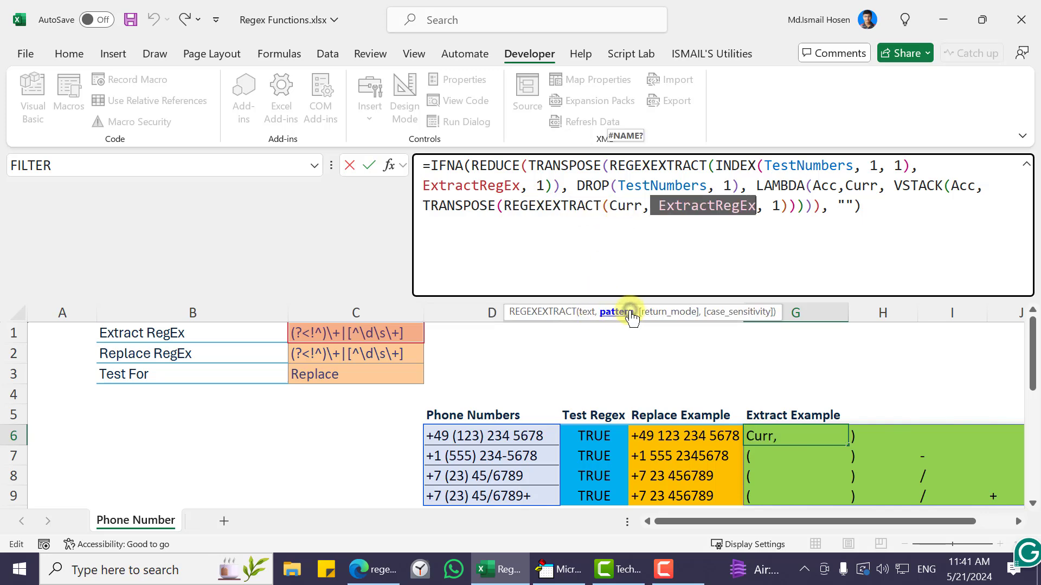
click(665, 315)
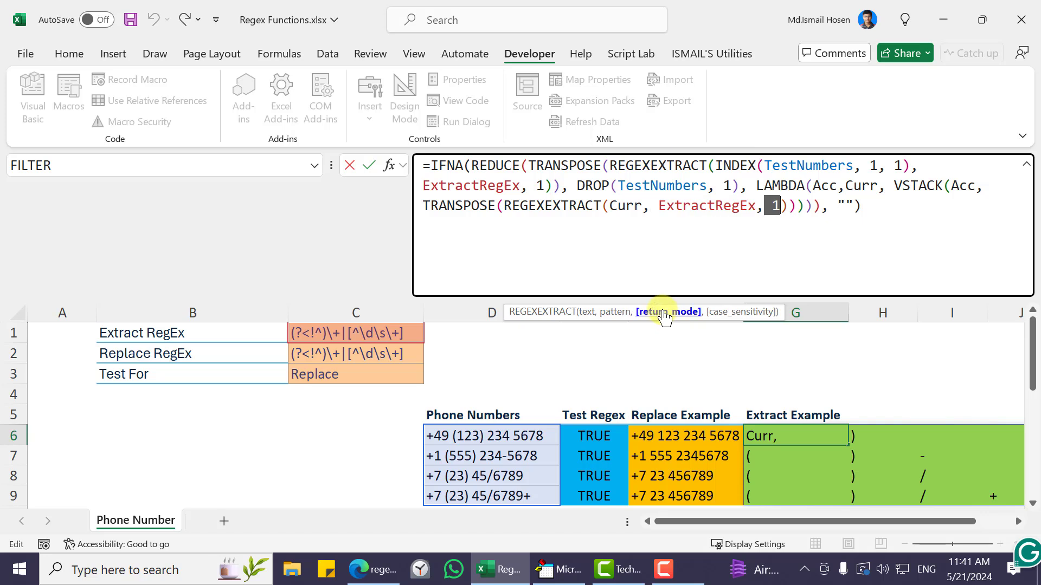
Step: Re-enter the return mode of the REGEXEXTRACT inside the LAMBDA as 1 - All matches and commit the G6 formula
key(BackSpace)
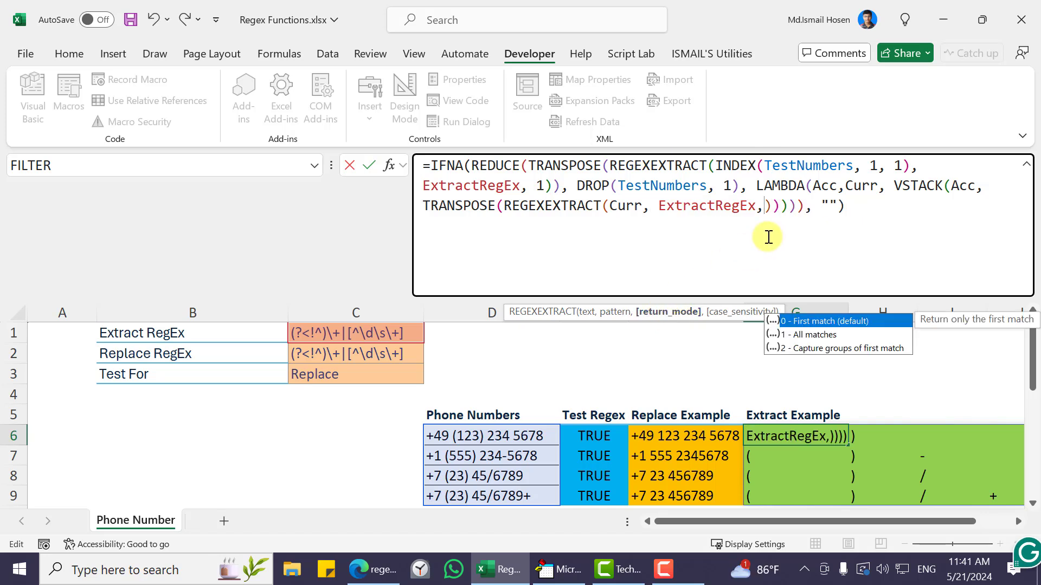
click(821, 336)
double_click(823, 339)
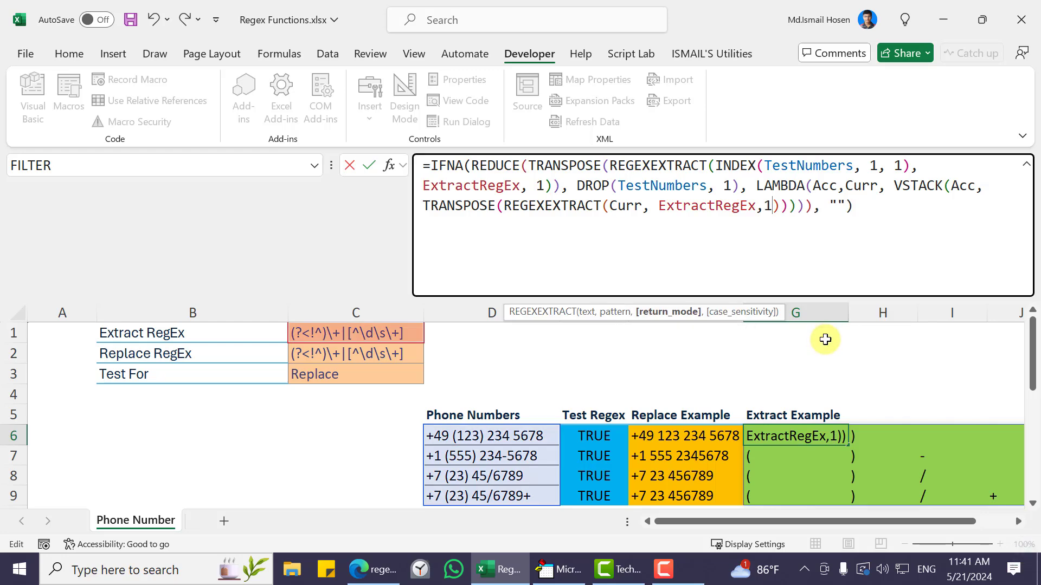
click(808, 210)
key(Return)
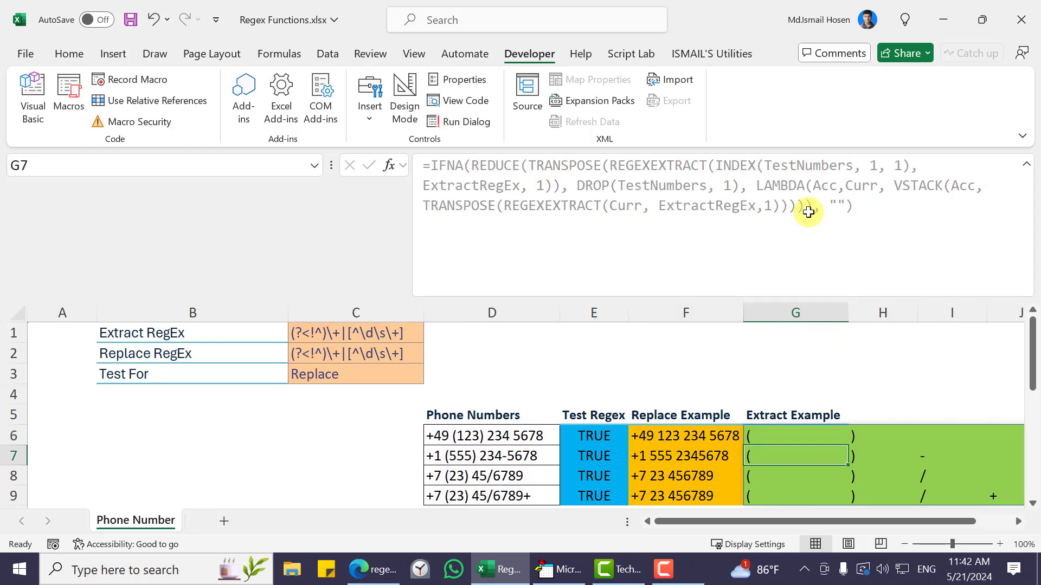
Step: Copy the full text of the first phone number in cell D6
click(807, 435)
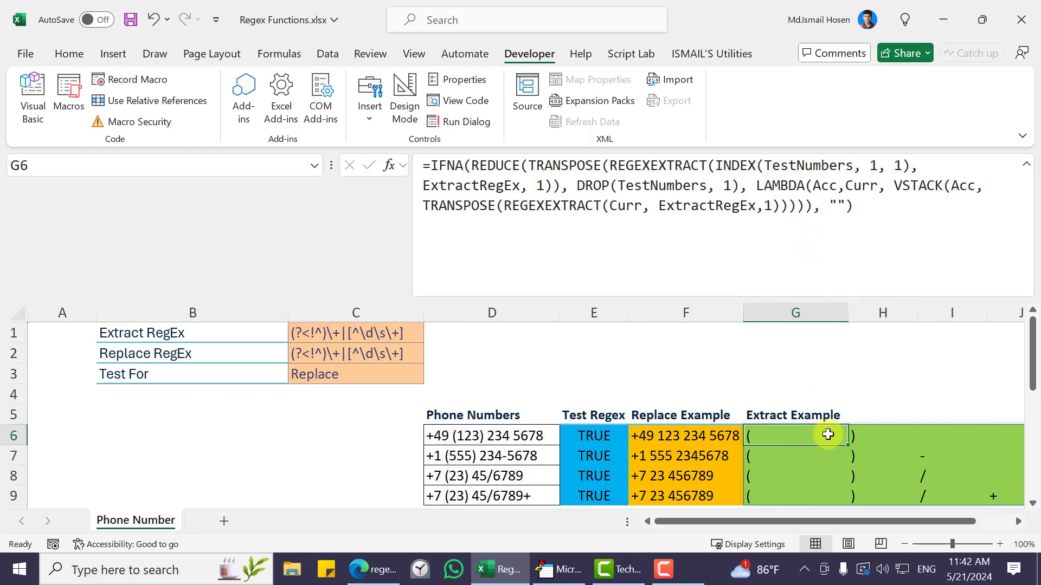
click(493, 434)
click(548, 171)
drag(569, 168, 279, 168)
key(ctrl+c)
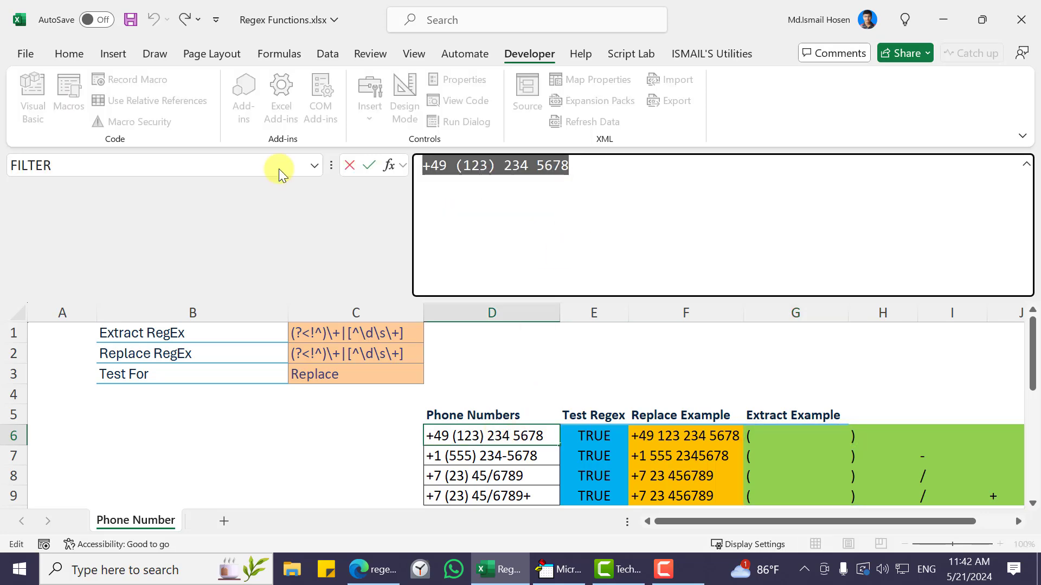
Step: Switch to regex101 in the browser and paste the copied phone number on a new line of the test string
click(357, 569)
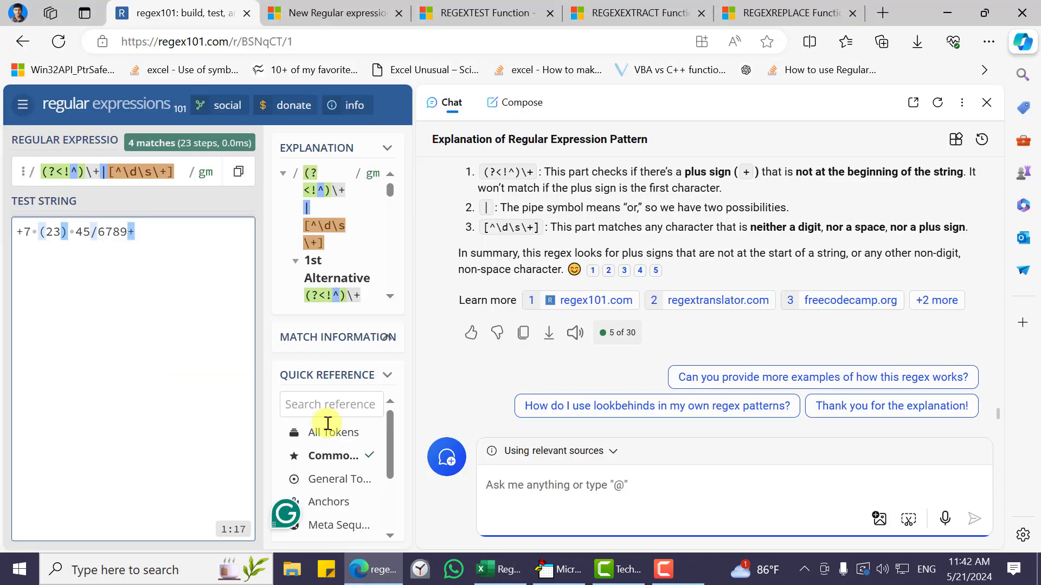
key(Return)
key(ctrl+v)
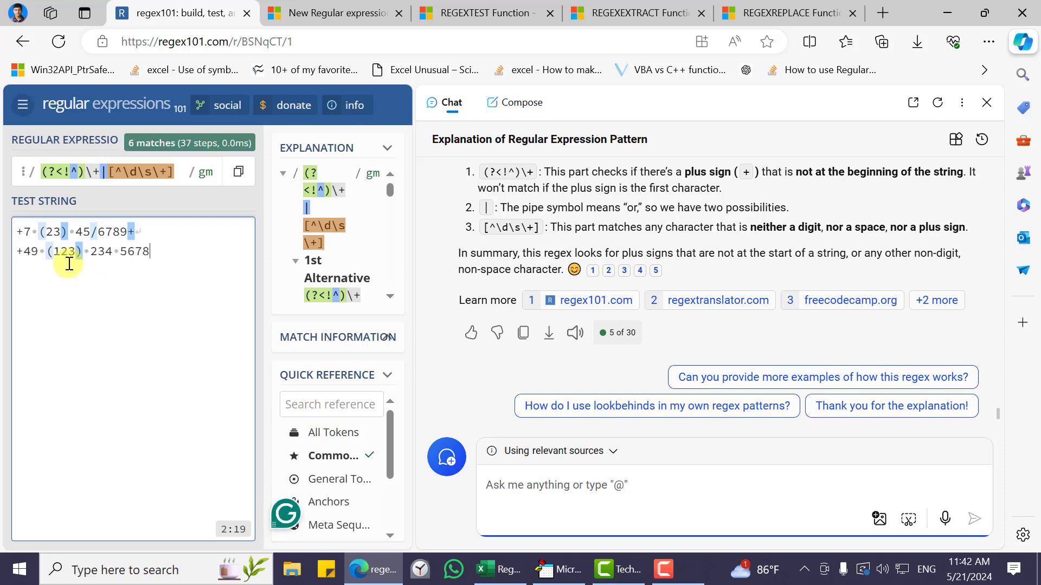
mouse_move(69, 264)
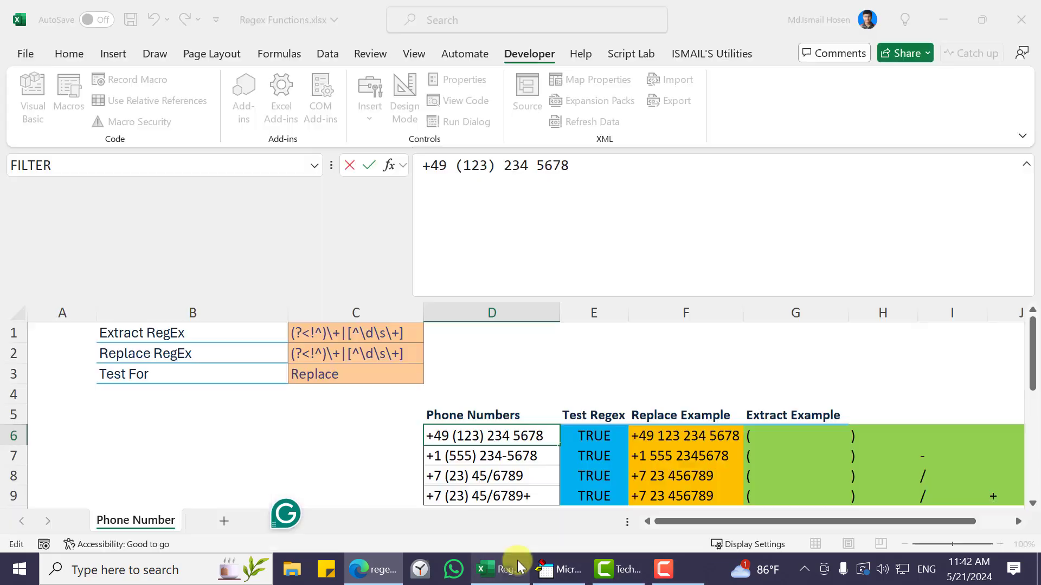
Step: Switch back to Excel and leave the open edit of cell D6, dismissing the formula problem dialog
click(499, 569)
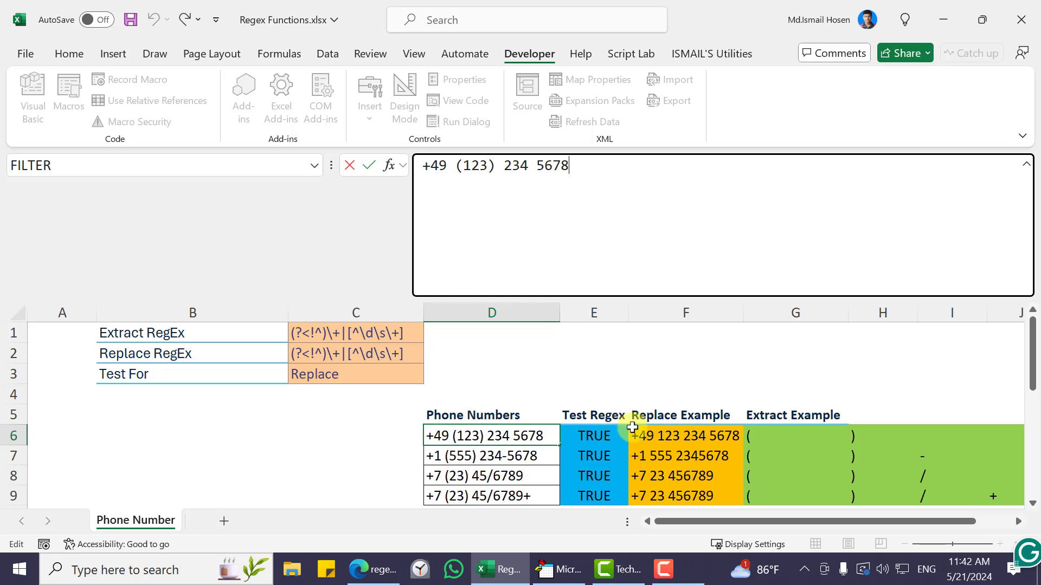
key(Return)
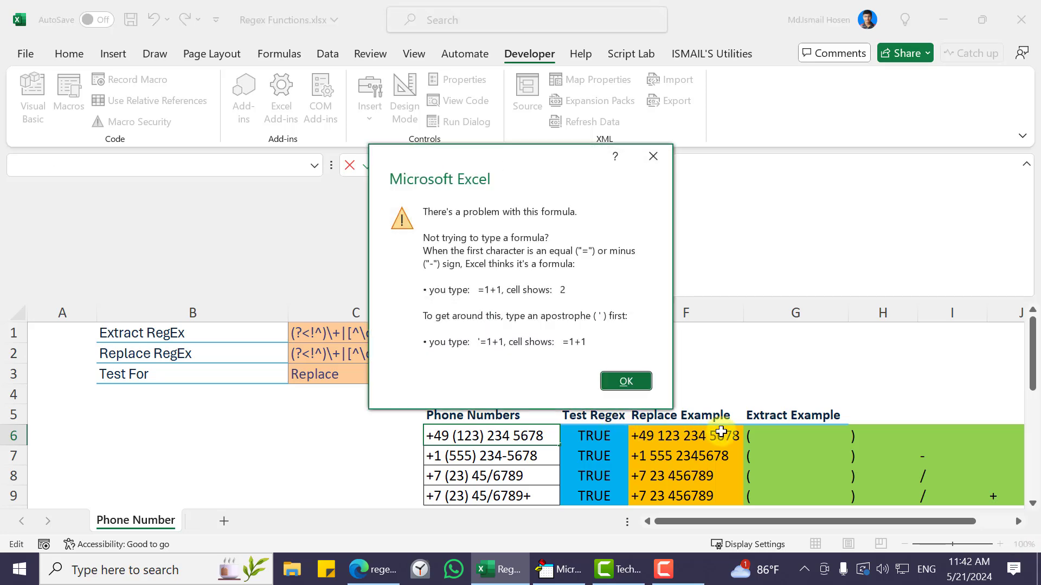
key(Return)
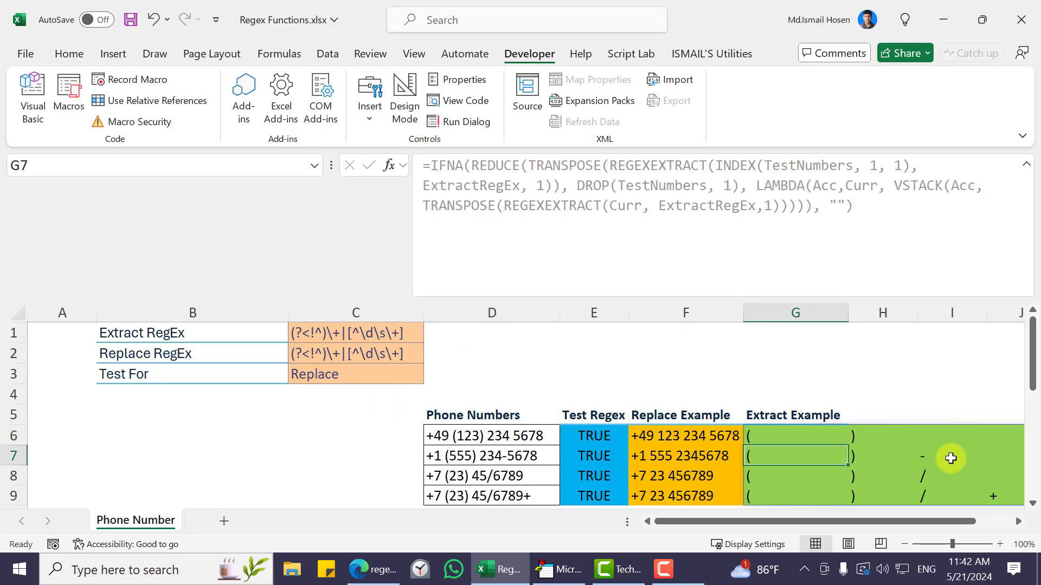
Step: Examine the characters extracted from each phone number in rows 7 to 9 of the Extract Example range
click(950, 457)
click(771, 479)
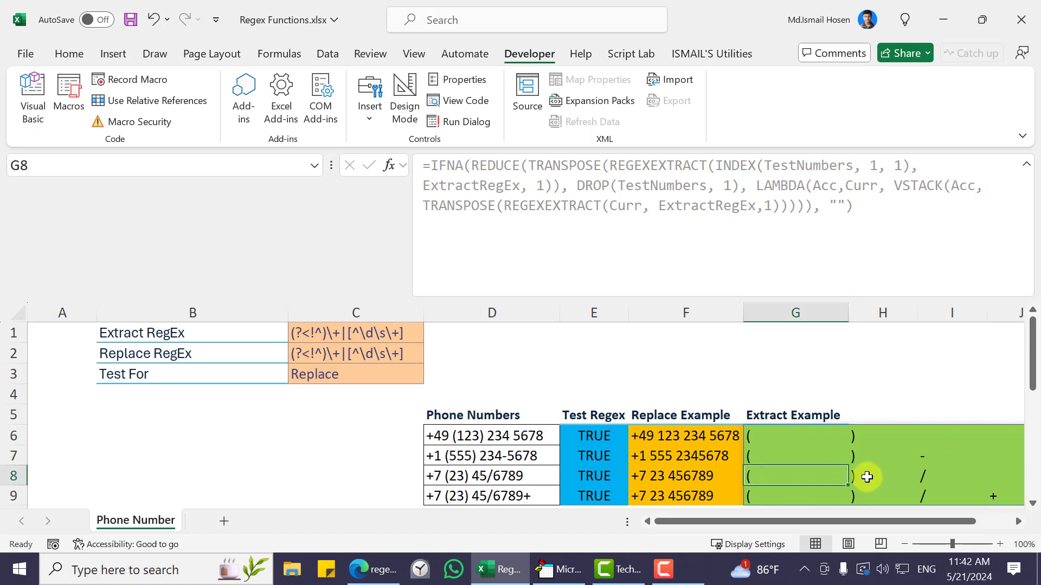
key(Right)
key(Right)
click(769, 480)
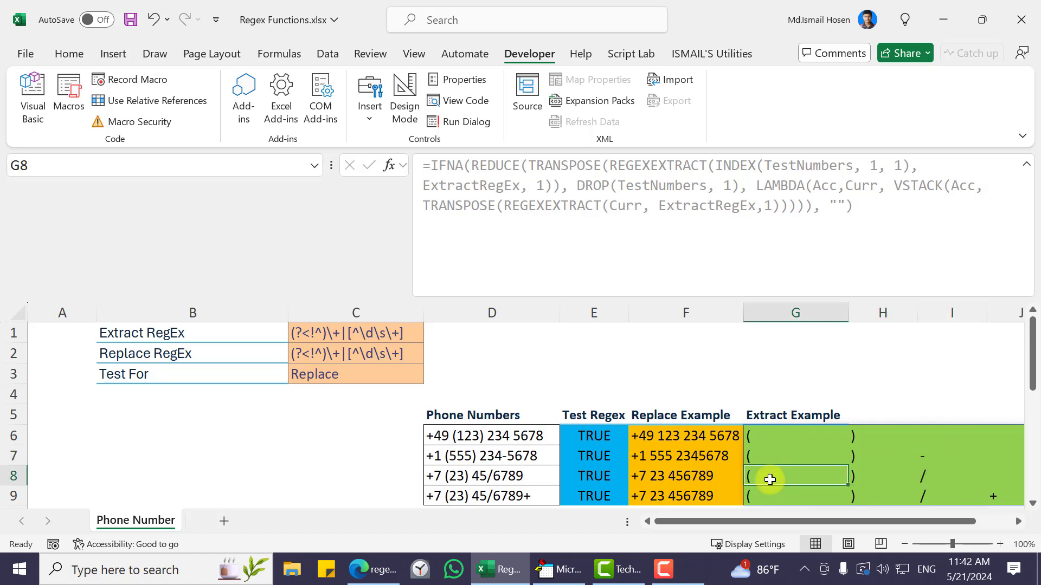
key(Down)
key(Down)
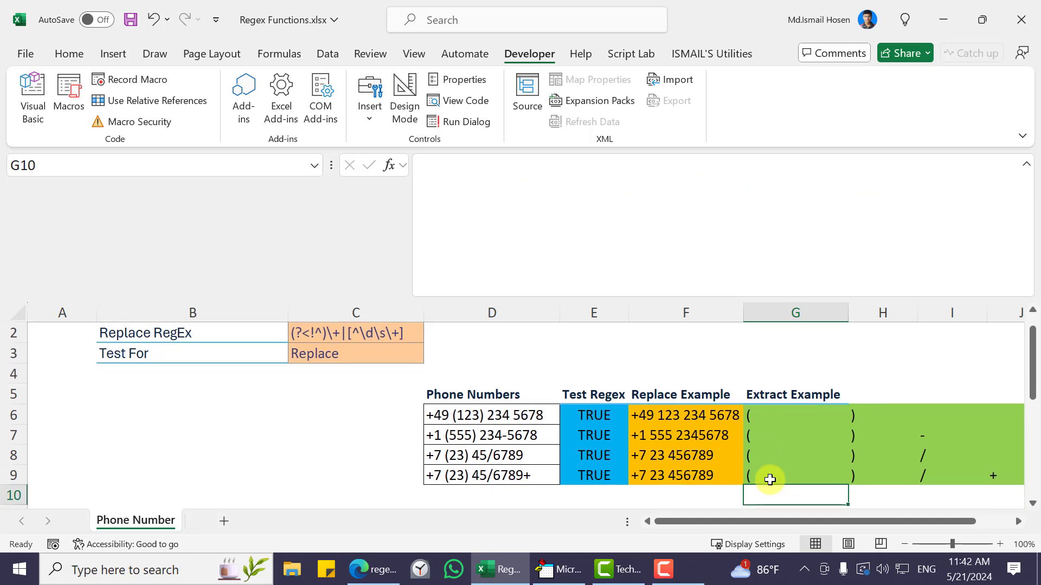
Step: Inspect the arguments of the REGEXEXTRACT call inside the Extract Example formula in G6, leaving the formula without edits
click(770, 480)
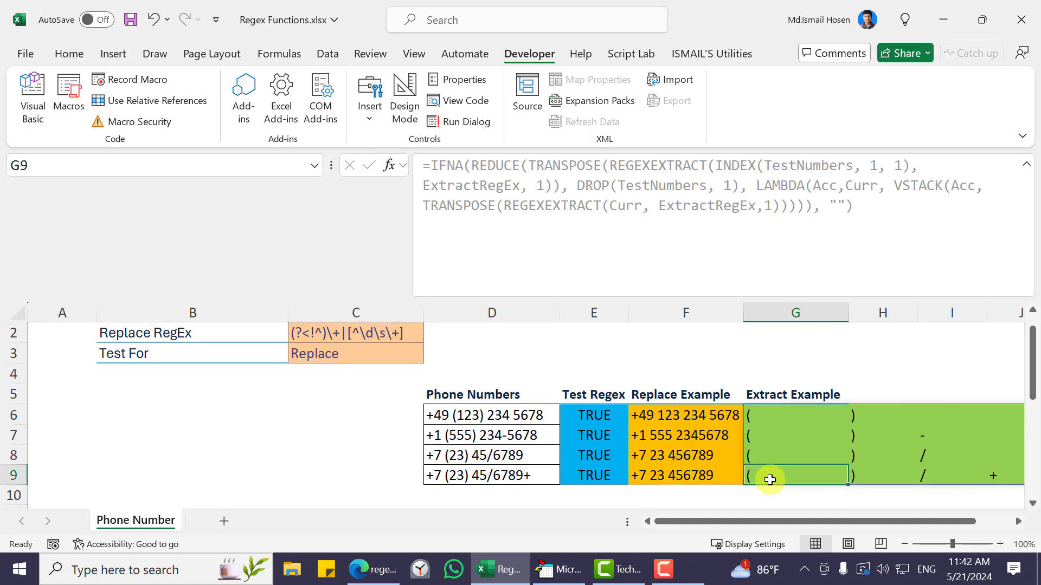
click(762, 410)
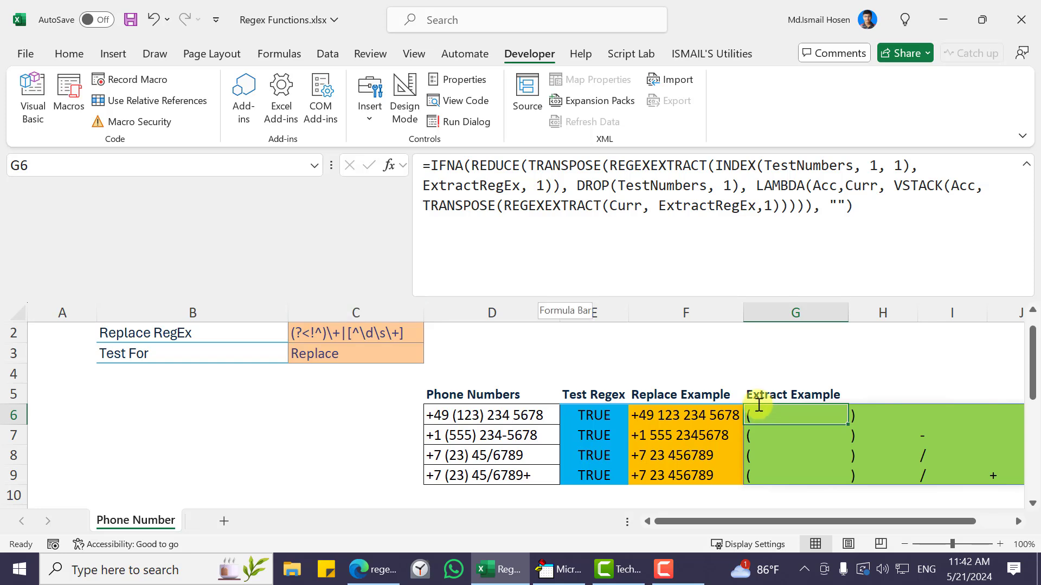
click(550, 212)
double_click(553, 211)
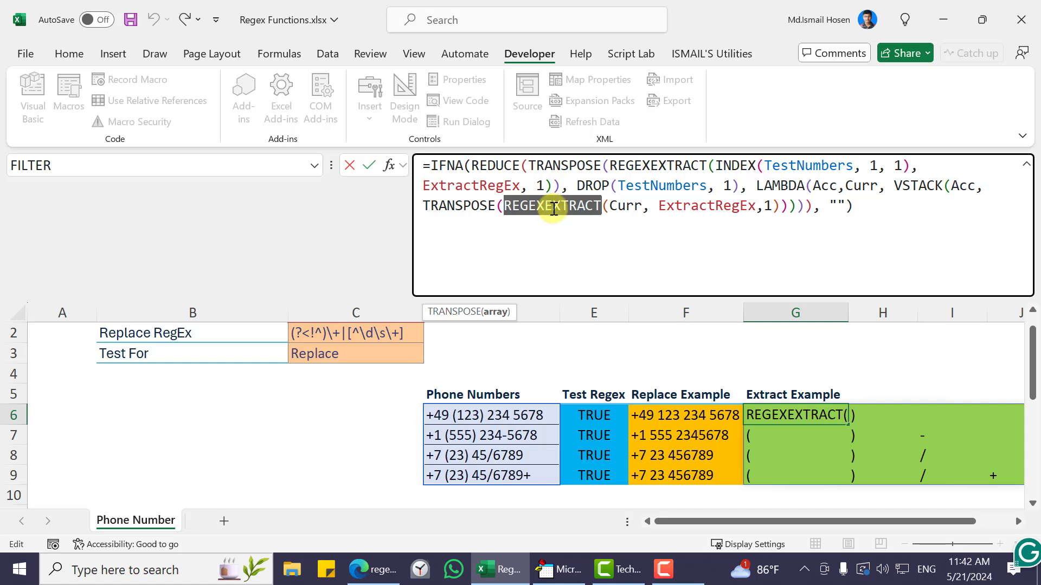
click(625, 206)
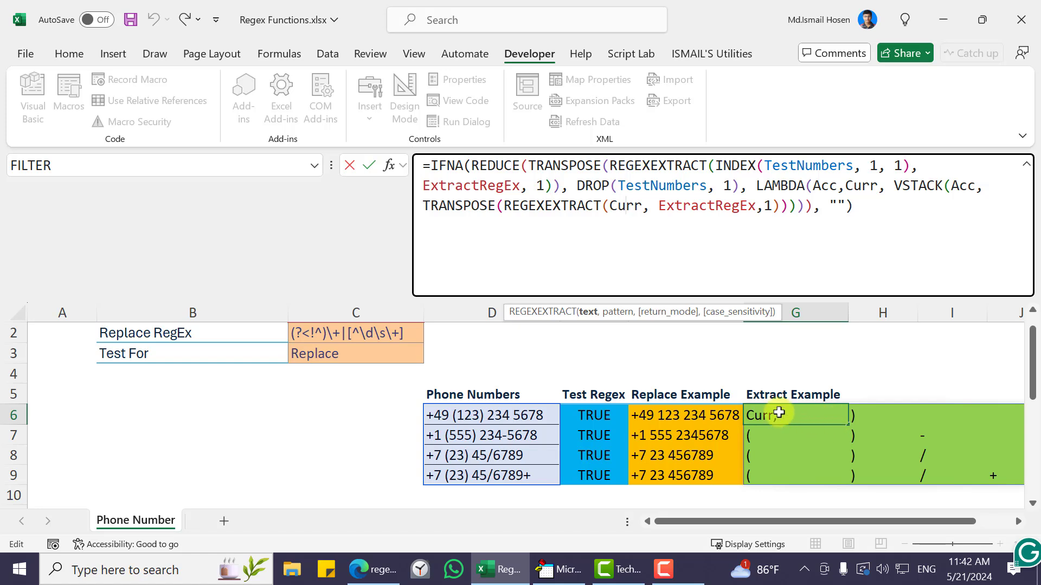
key(Escape)
Step: Compare the Extract RegEx pattern in C1 with the Replace RegEx pattern in C2
click(453, 352)
click(388, 332)
scroll(388, 330, up, 1)
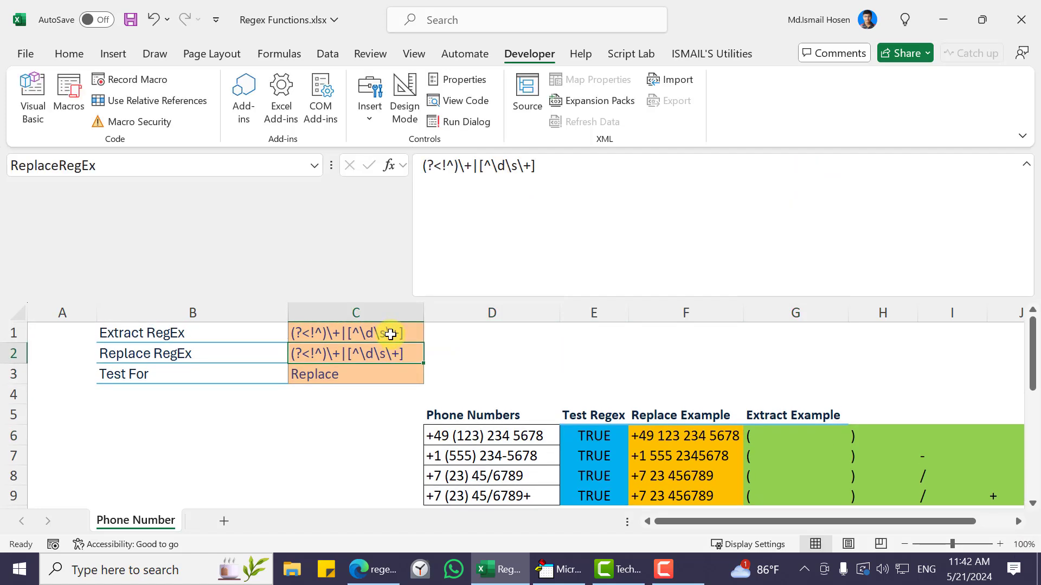
click(391, 334)
click(400, 354)
key(ctrl+z)
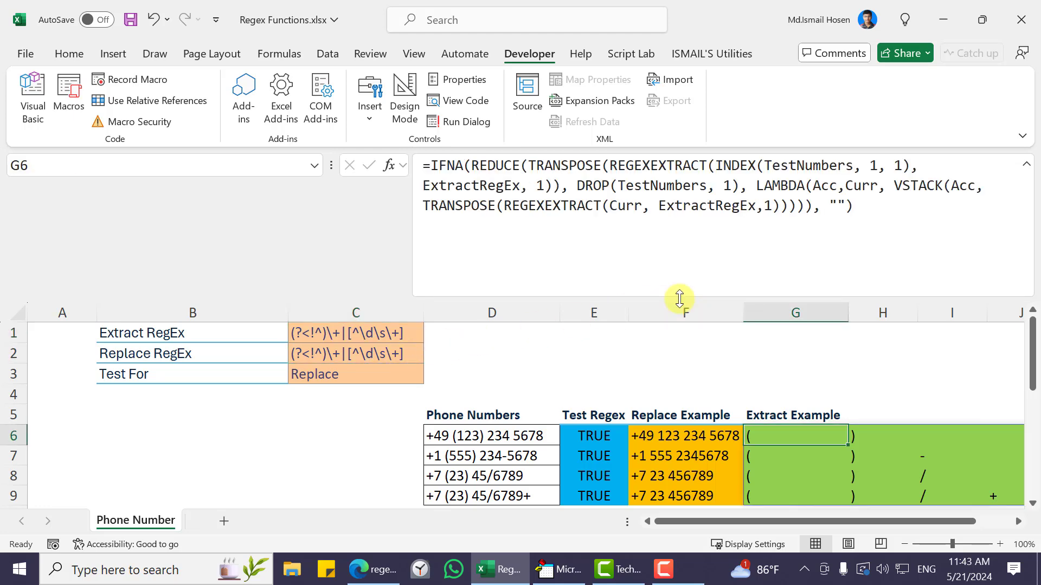
Step: Reduce the formula bar's height and save the workbook with the Extract RegEx cell C1 selected
drag(681, 298, 669, 234)
click(348, 277)
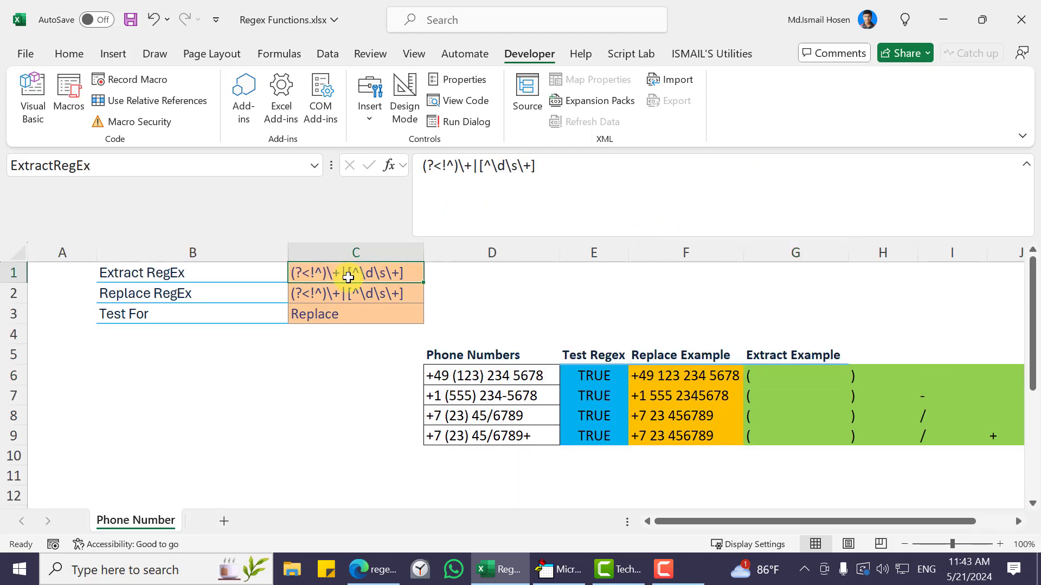
key(ctrl+s)
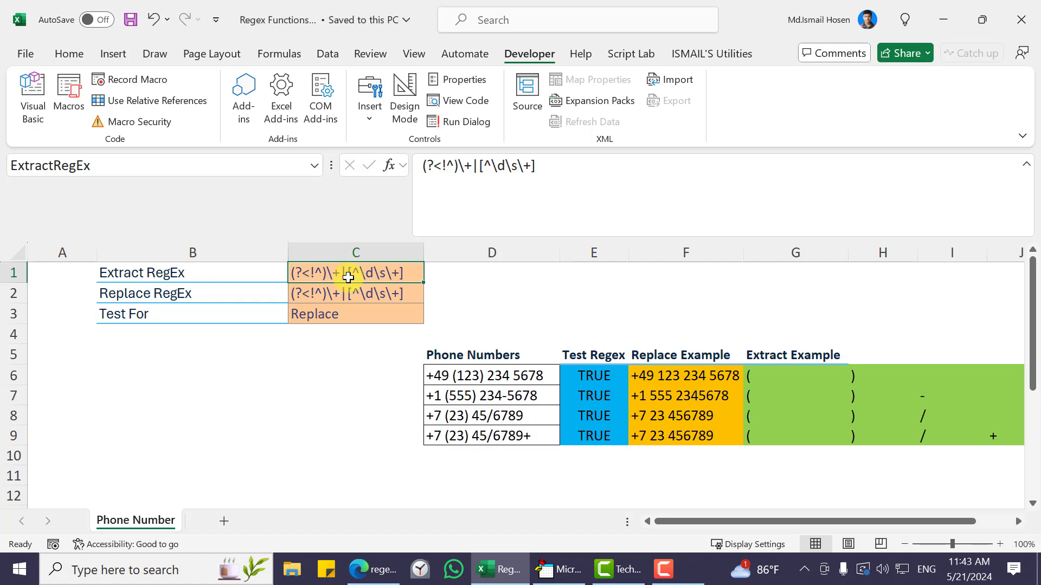
Step: Copy the Extract RegEx pattern text from C1 into cell D1 as a backup, leaving C1 without edits
triple_click(639, 176)
key(ctrl+c)
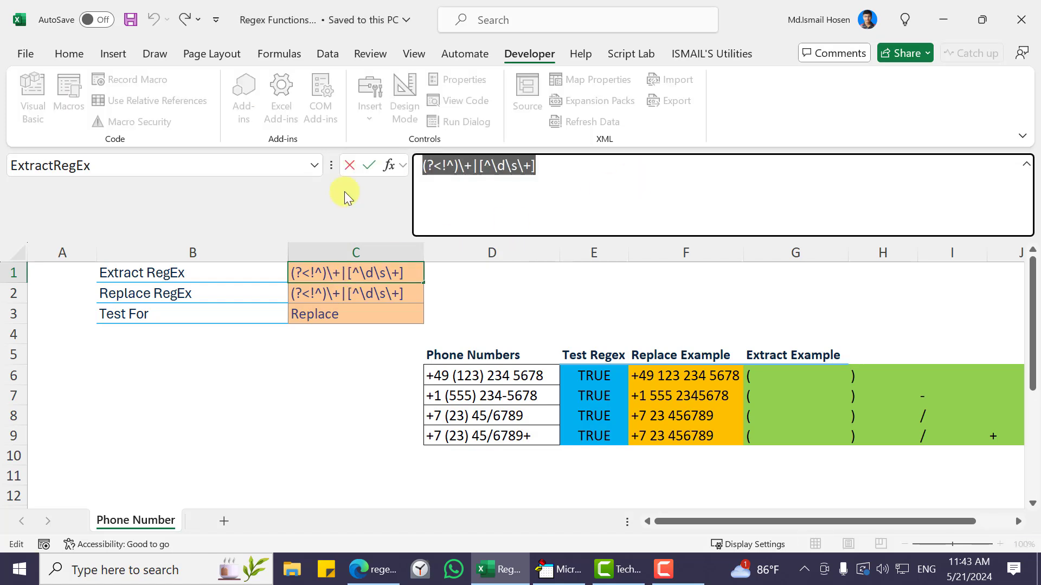
click(495, 273)
key(ctrl+v)
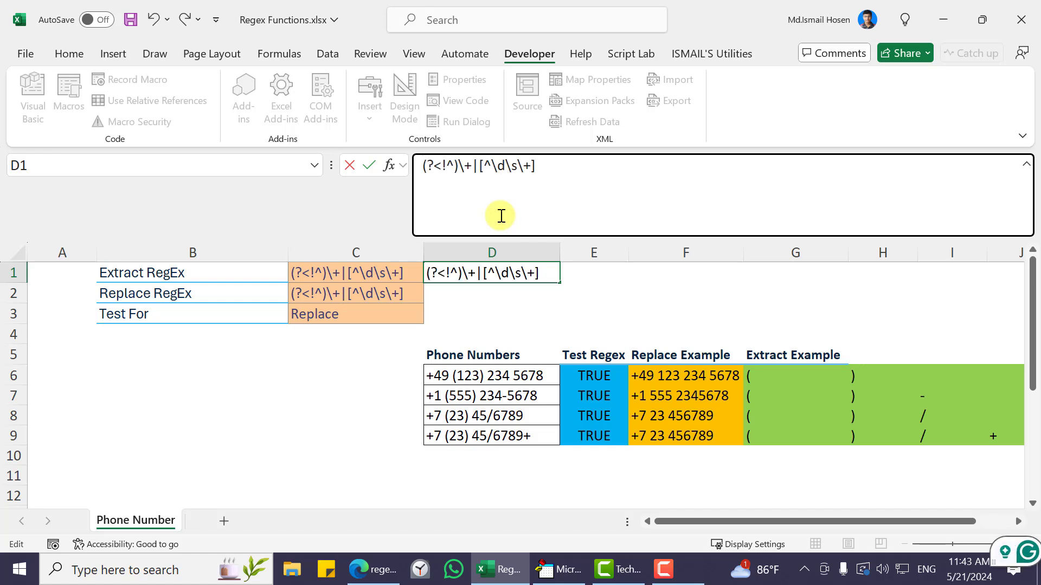
click(382, 277)
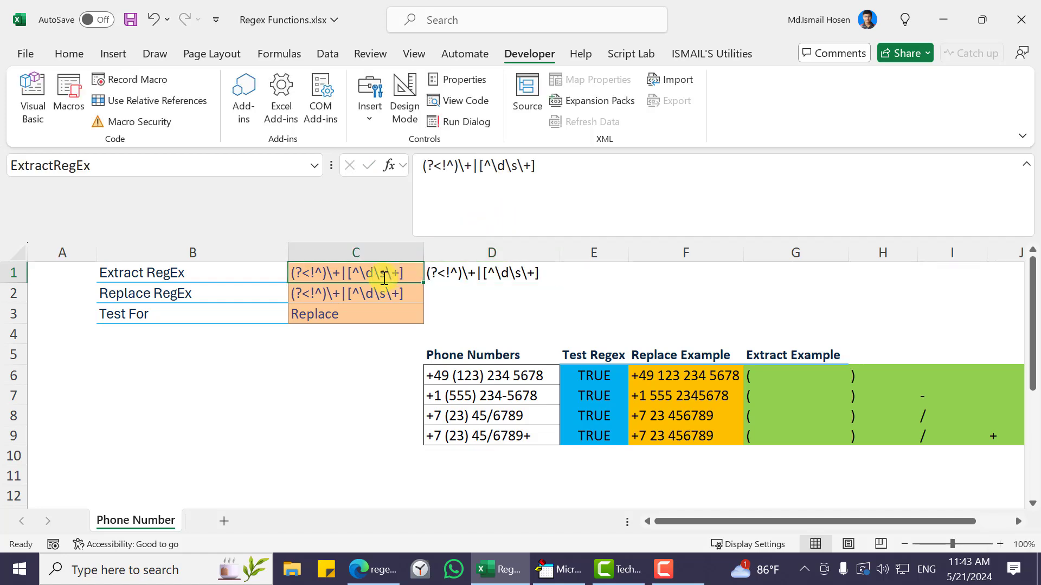
click(515, 171)
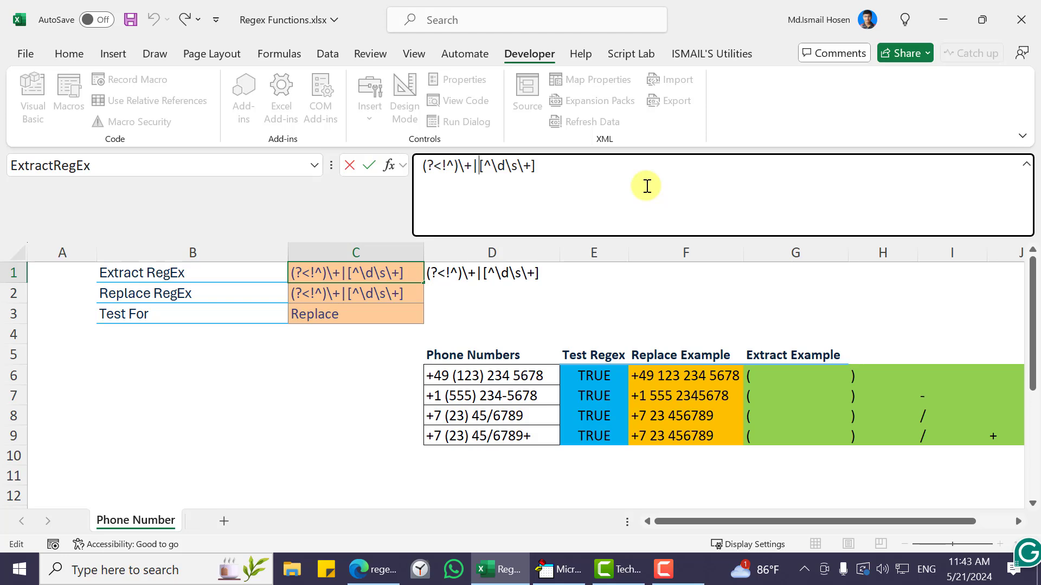
key(Escape)
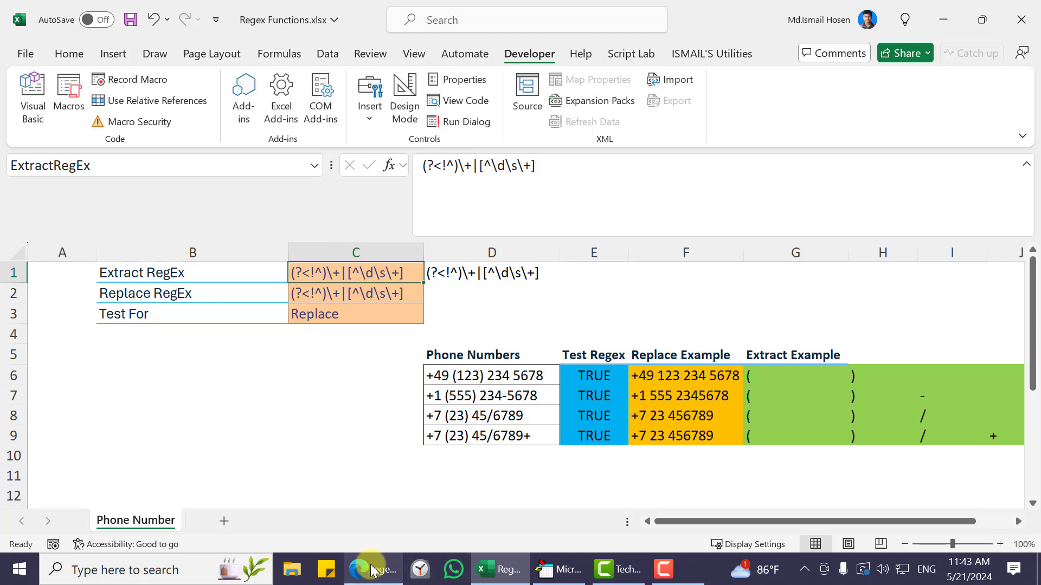
Step: Switch to the browser and ask Copilot "give me a regex which will match any non digit"
click(372, 572)
text(give me a )
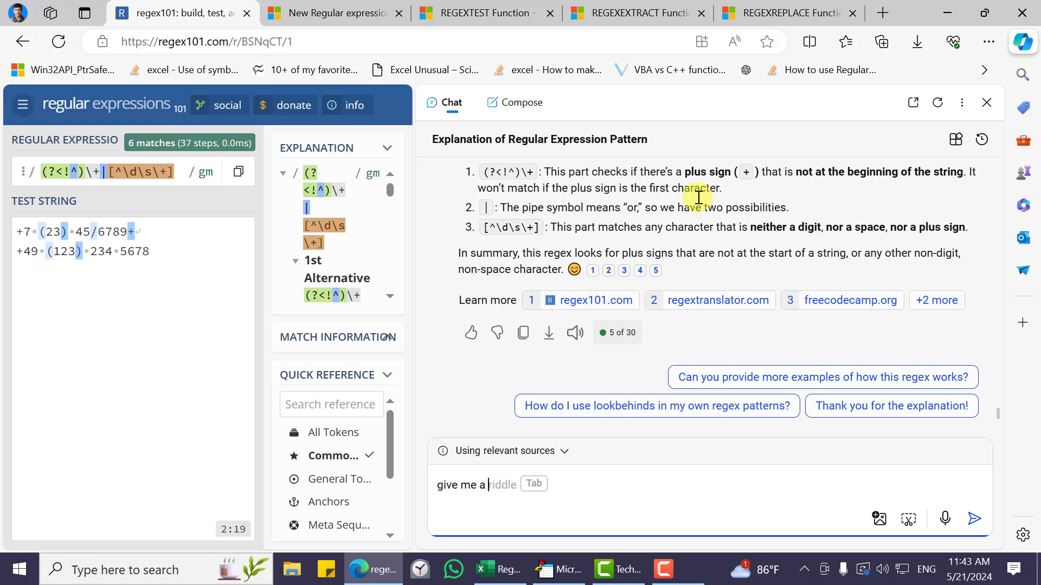
text(regex which will match an)
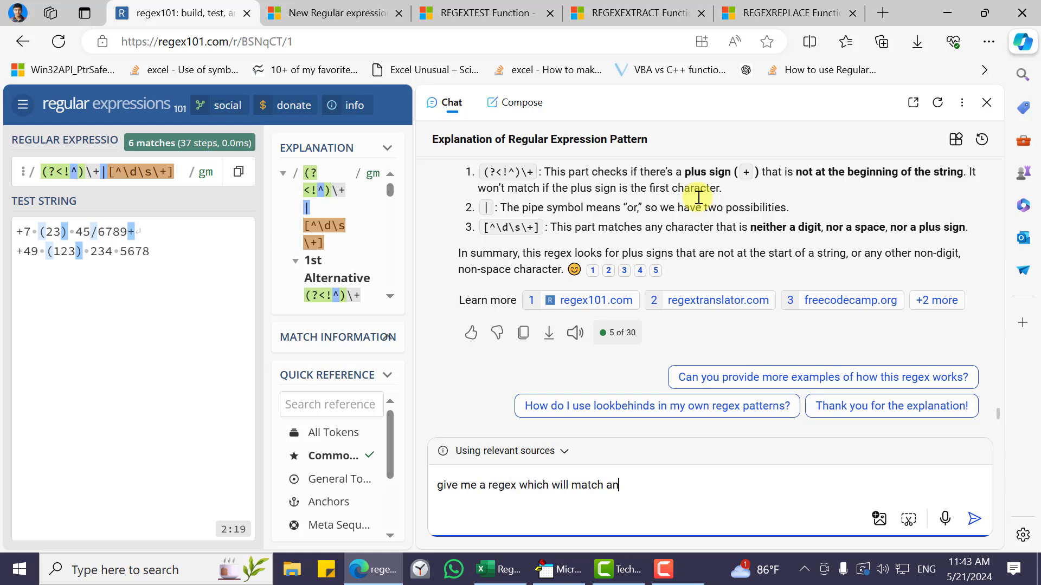
text(y non digit)
key(Return)
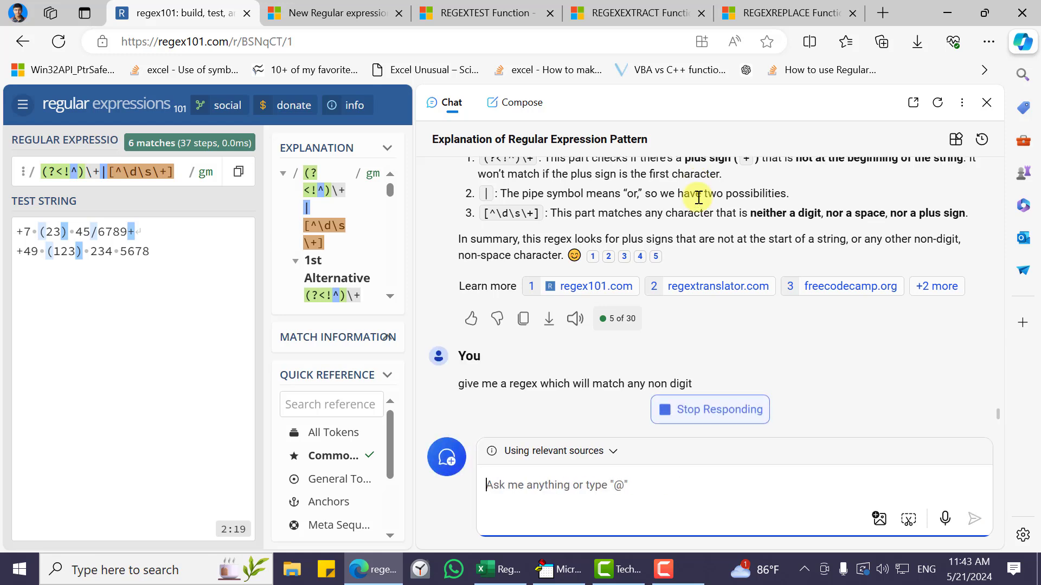
Step: Read the token notes on the REGEXTEST support page and Copilot's suggested pattern for non-digits
click(324, 8)
click(485, 9)
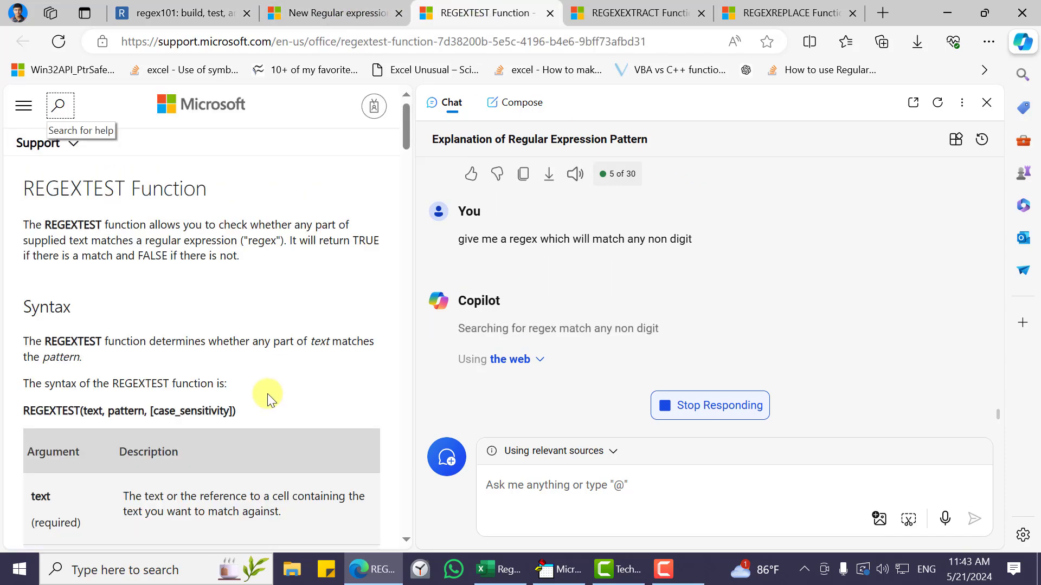
scroll(245, 169, up, 7)
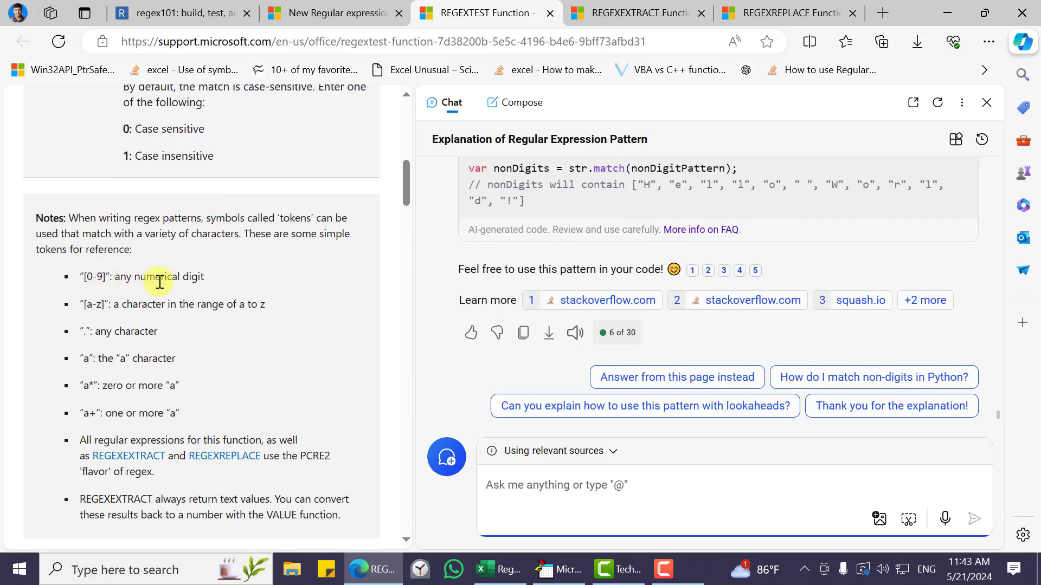
scroll(731, 259, up, 3)
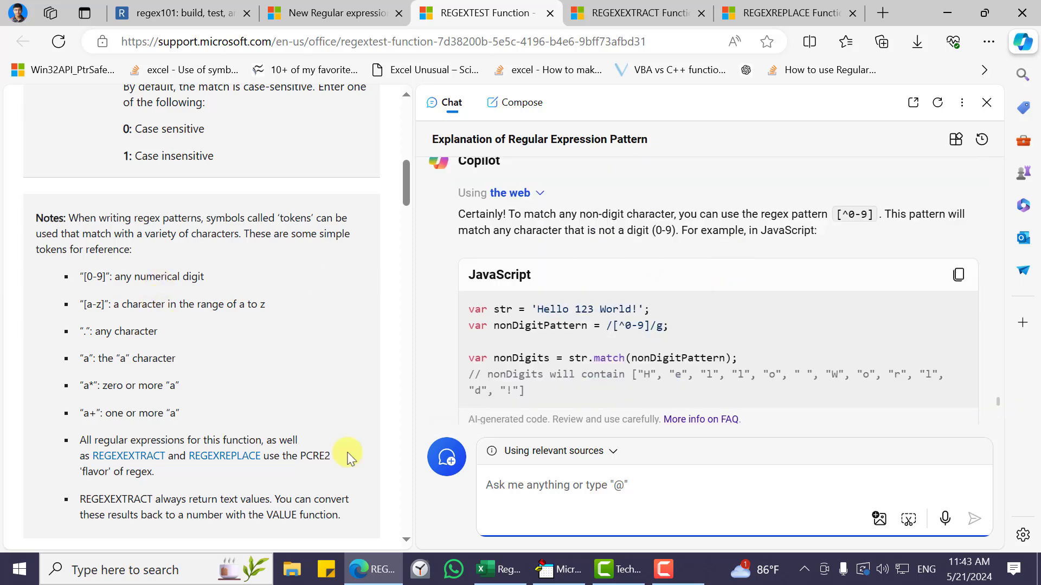
Step: Switch back to Excel and replace the Extract RegEx pattern in C1 with [^0-9]
click(498, 569)
drag(429, 165, 627, 169)
key(Delete)
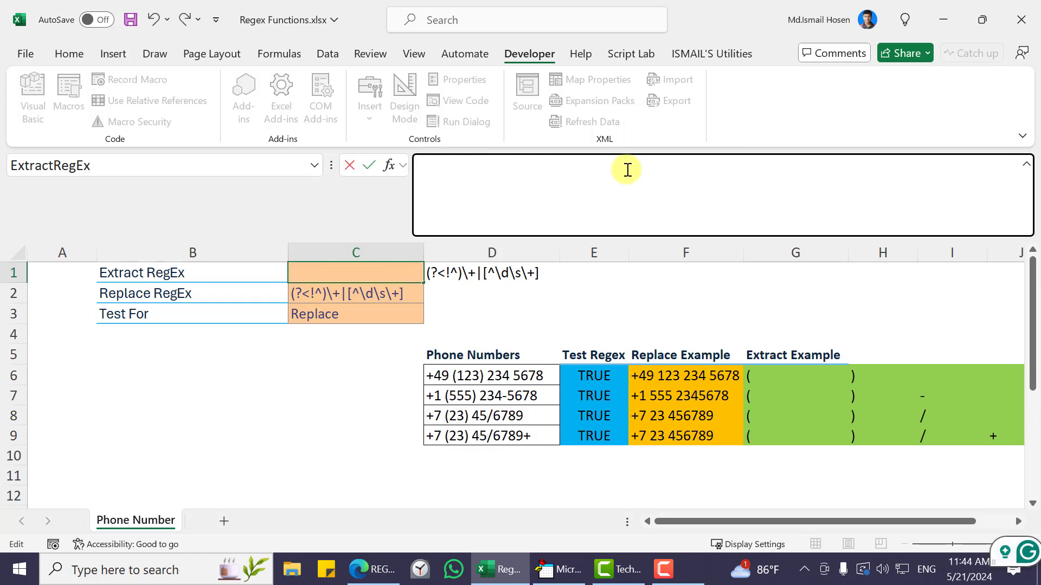
text([0-9])
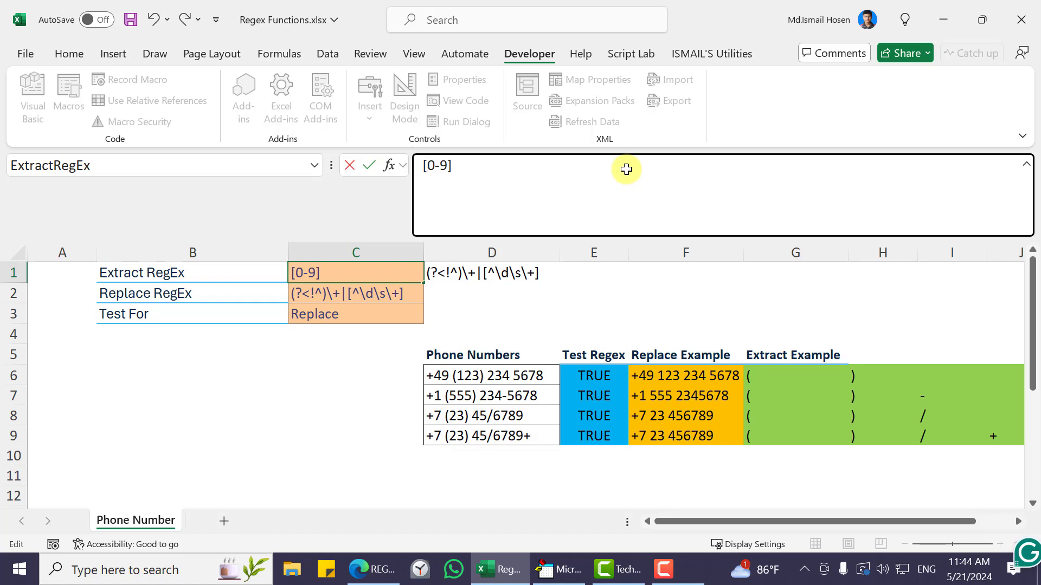
key(Left)
key(Left)
key(Left)
key(Left)
text(^)
key(Return)
key(Up)
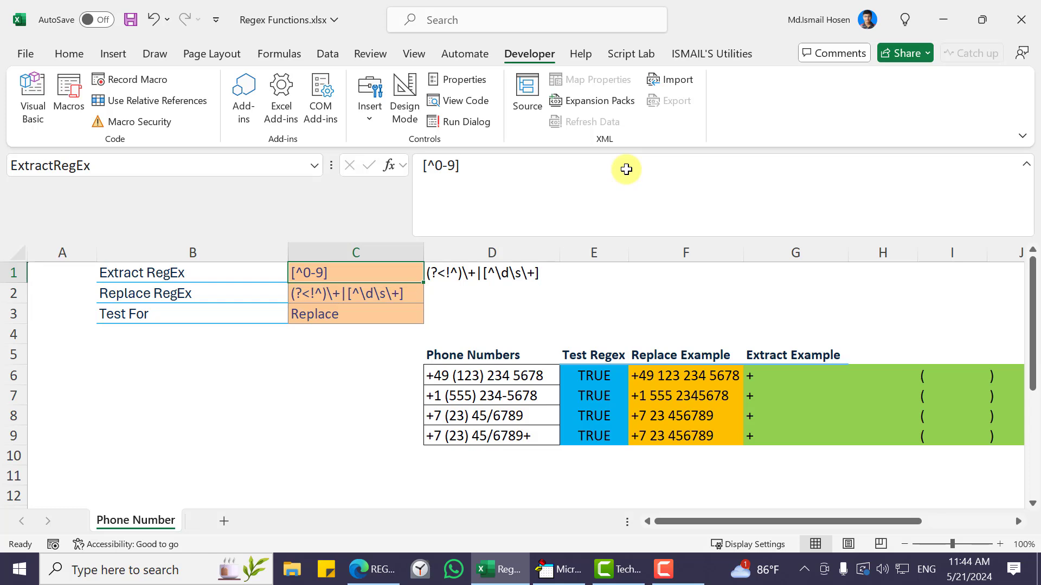
Step: Examine the non-digit characters extracted across the Extract Example columns and compare them with the Replace Example formula and patterns
click(771, 375)
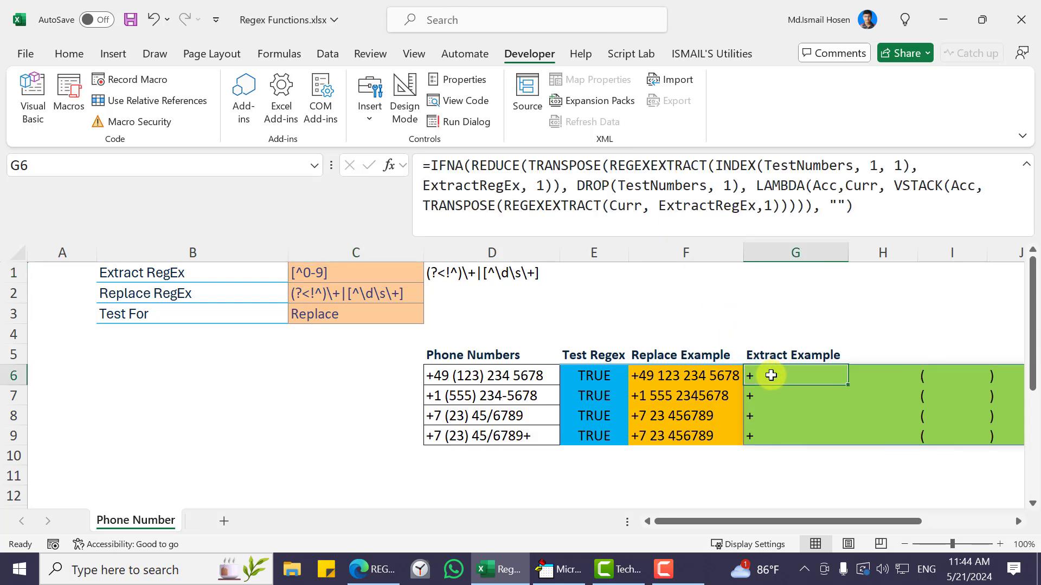
click(703, 368)
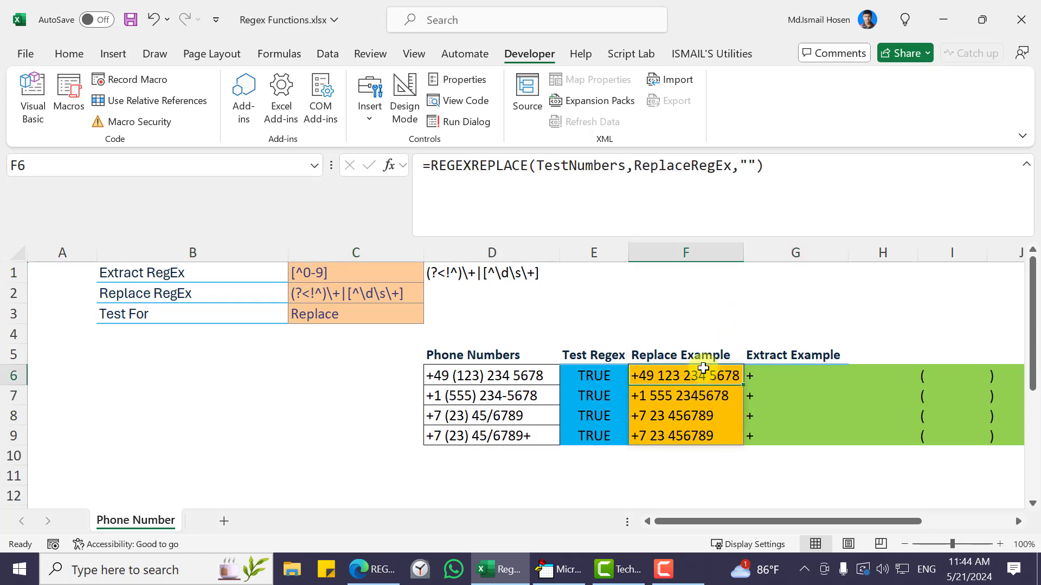
click(390, 286)
click(365, 277)
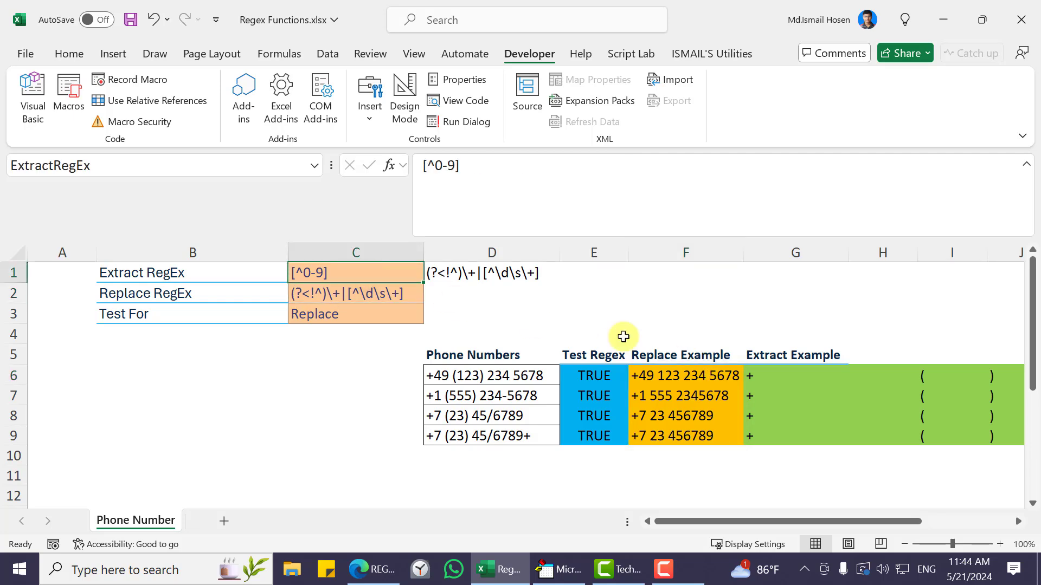
click(783, 374)
key(Right)
key(Right)
key(Right)
key(Right)
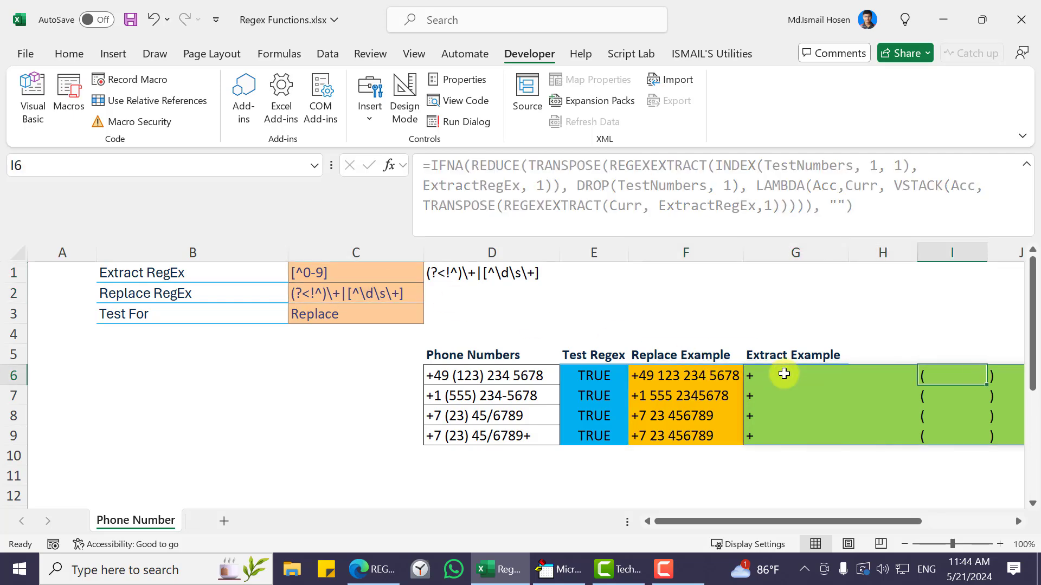
key(Right)
click(931, 438)
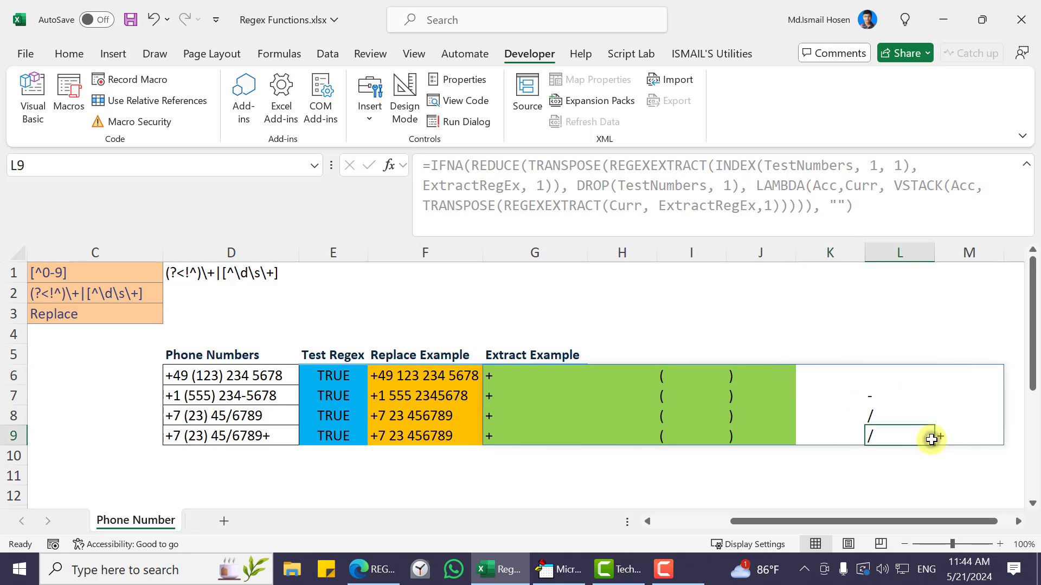
click(504, 375)
Step: Remove the caret from the Extract RegEx pattern in C1 so it reads [0-9]
click(101, 278)
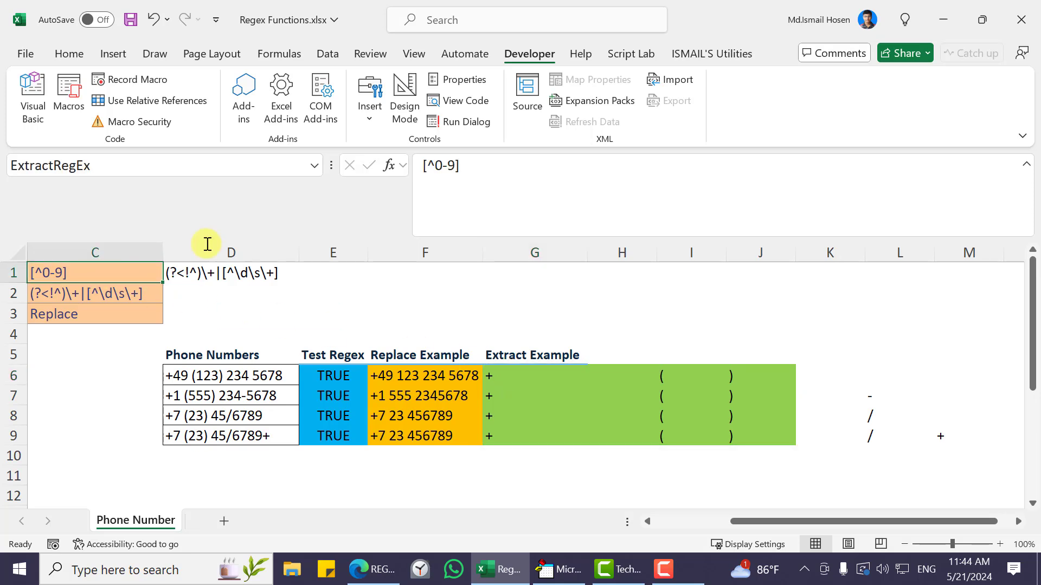
click(432, 165)
key(BackSpace)
key(Return)
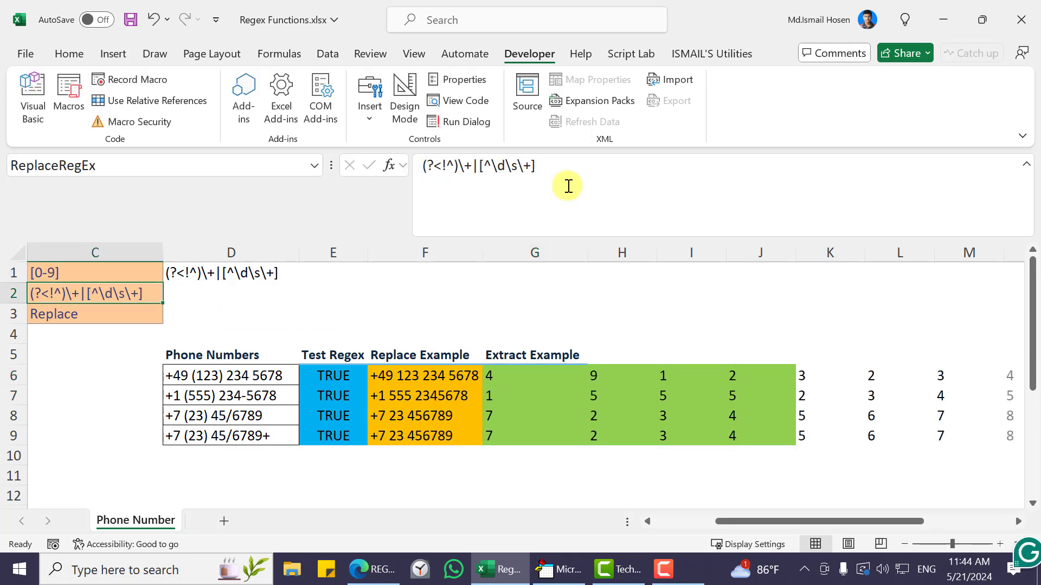
key(Up)
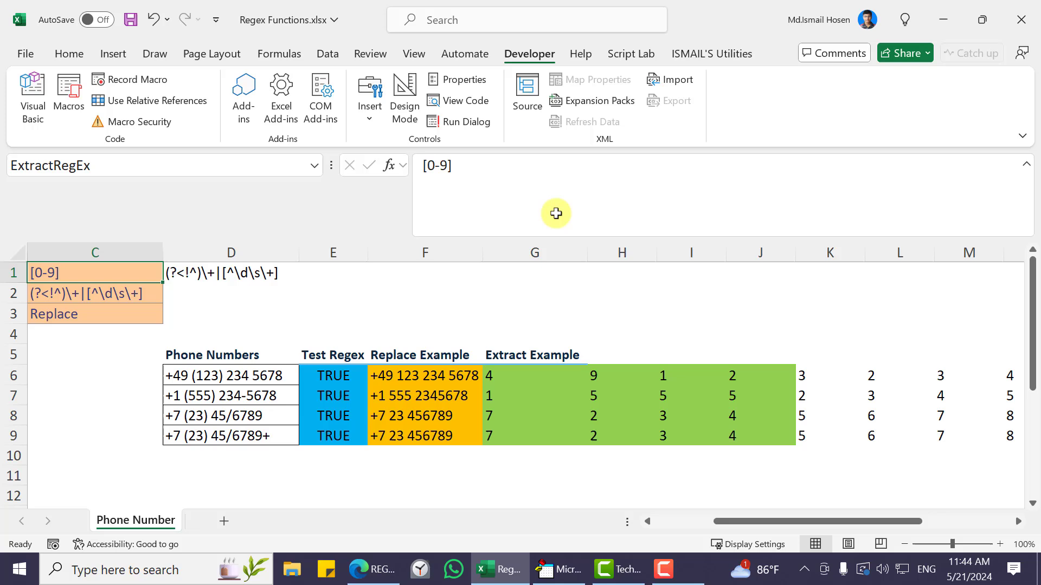
Step: Examine the individual digits extracted across row 6 of the Extract Example range, ending at the Test Regex formula in E6
click(489, 381)
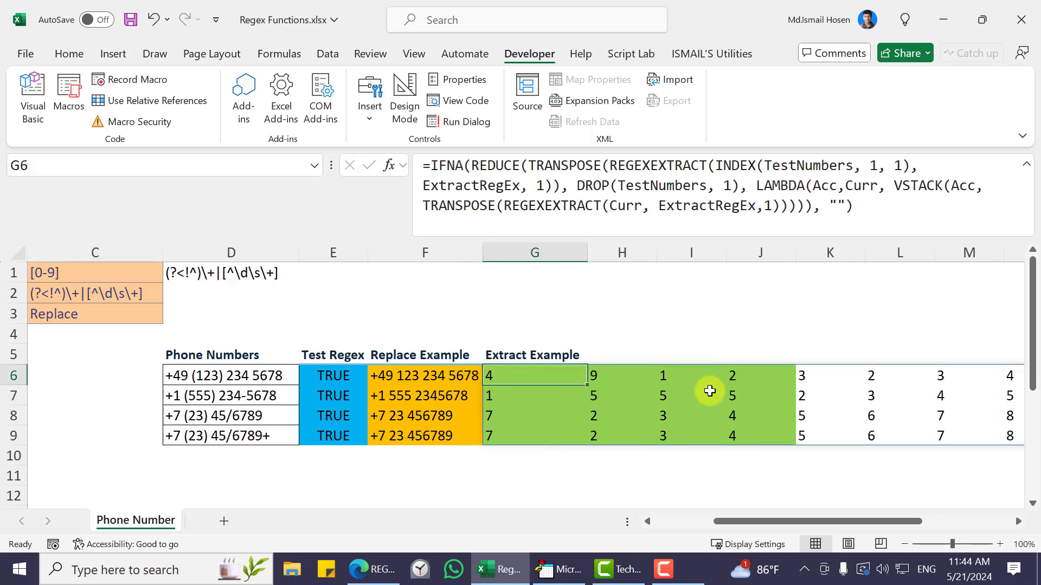
key(Right)
key(Right)
key(Right)
key(Right)
key(Right)
key(Right)
key(Right)
key(Right)
key(Right)
key(Right)
key(Right)
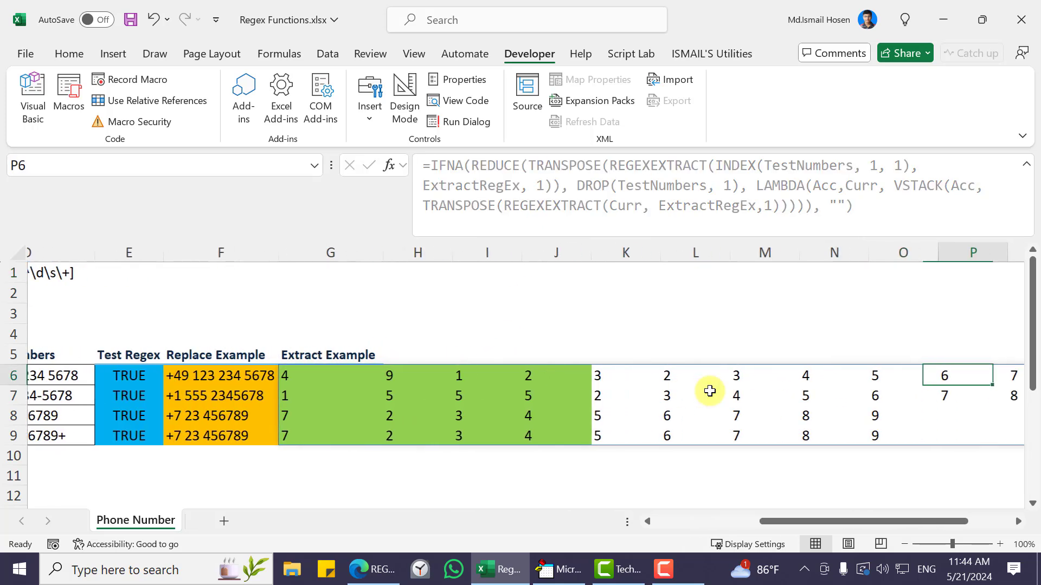
key(Right)
key(Left)
key(Left)
key(Left)
key(Left)
key(Left)
key(Left)
key(Left)
key(Left)
key(Left)
key(Left)
key(Left)
key(Left)
key(Left)
key(Left)
key(Left)
key(Left)
key(Left)
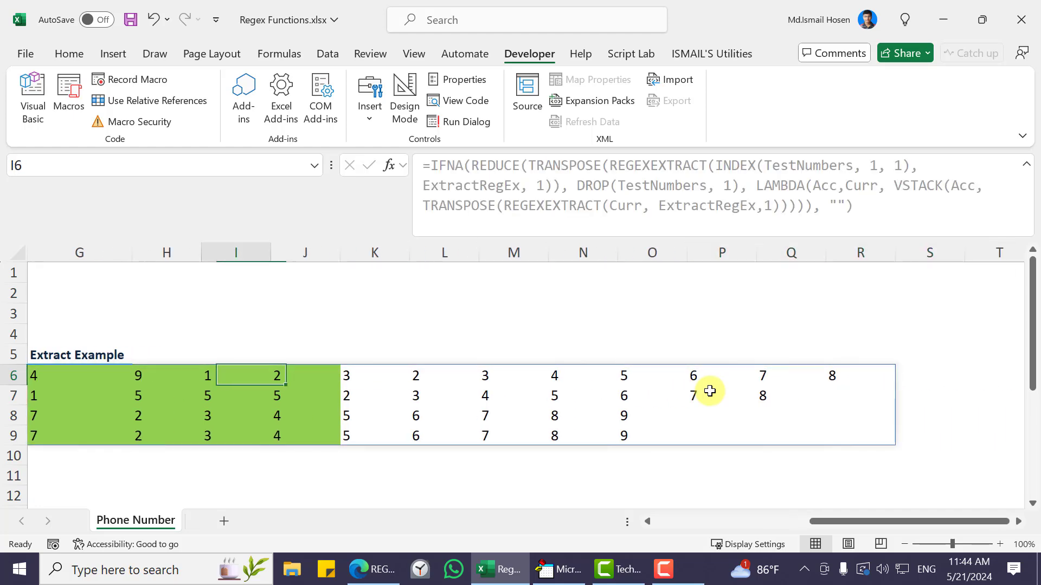
key(Right)
key(Right)
key(Right)
key(Right)
key(Right)
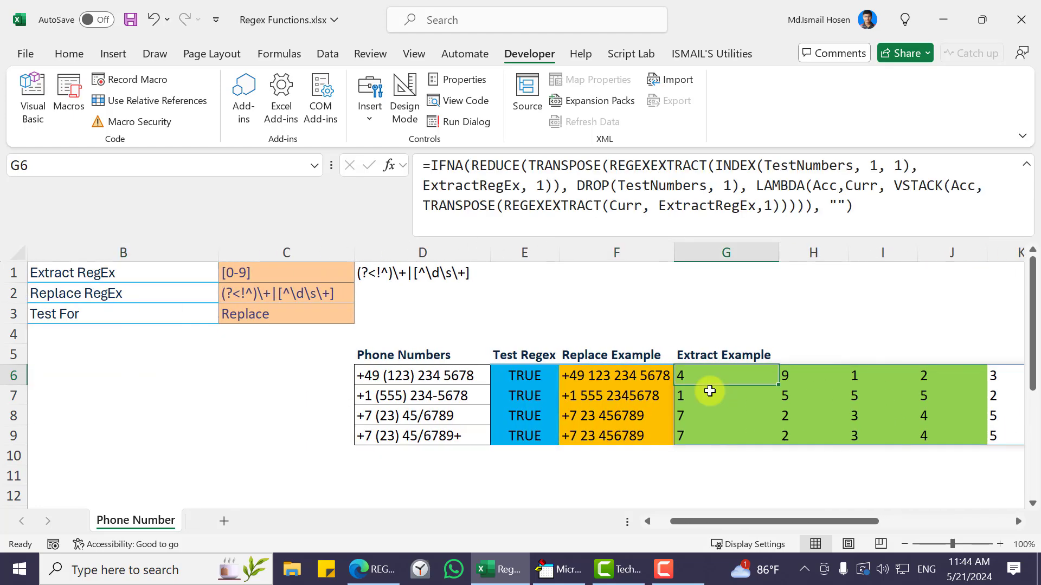
key(Left)
key(Left)
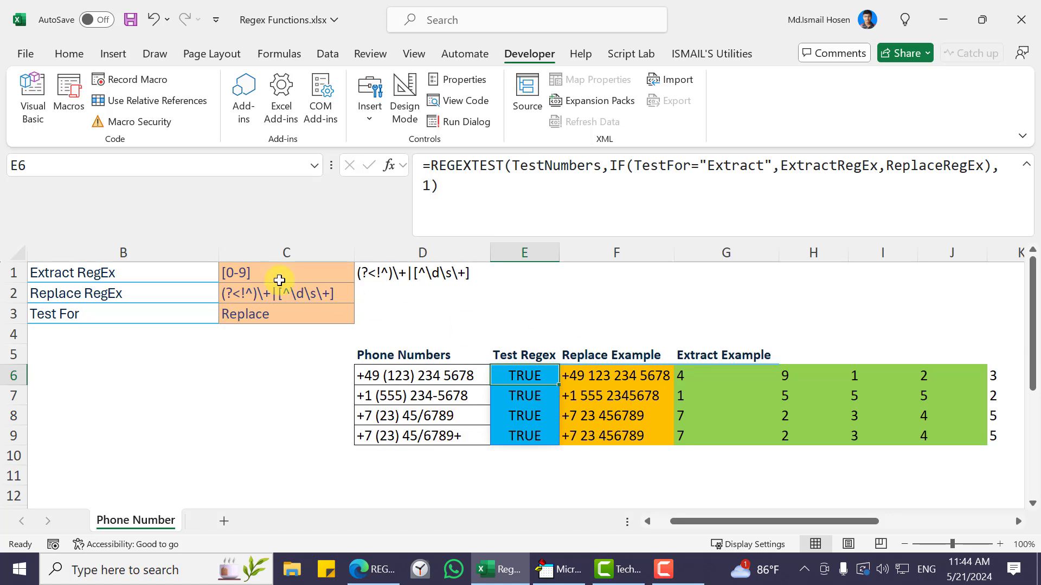
Step: Copy the [0-9] pattern from C1 into the Replace RegEx cell C2 and save the workbook
click(279, 280)
key(ctrl+c)
click(278, 295)
key(ctrl+v)
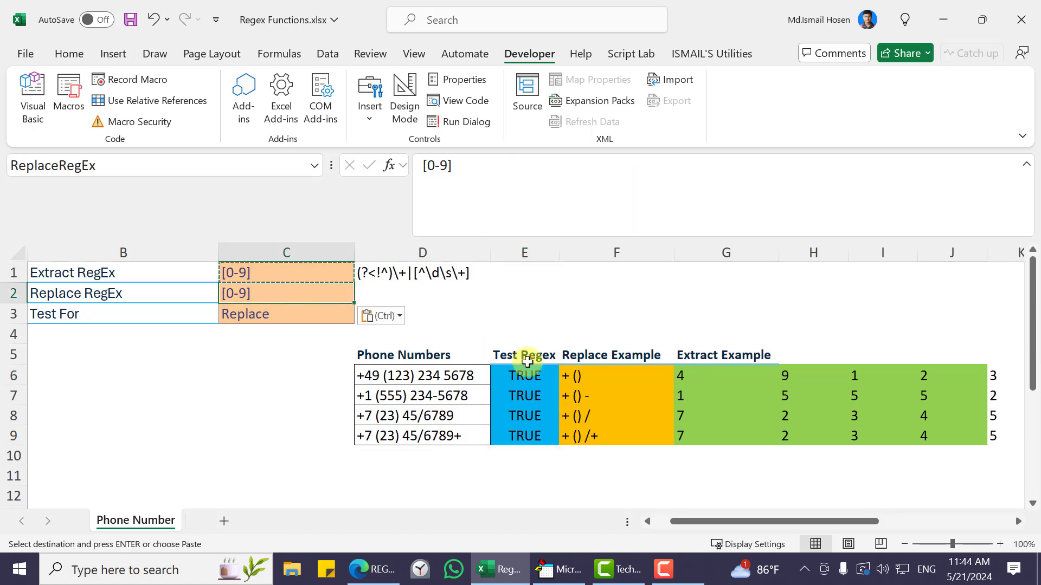
click(577, 376)
click(236, 297)
key(ctrl+s)
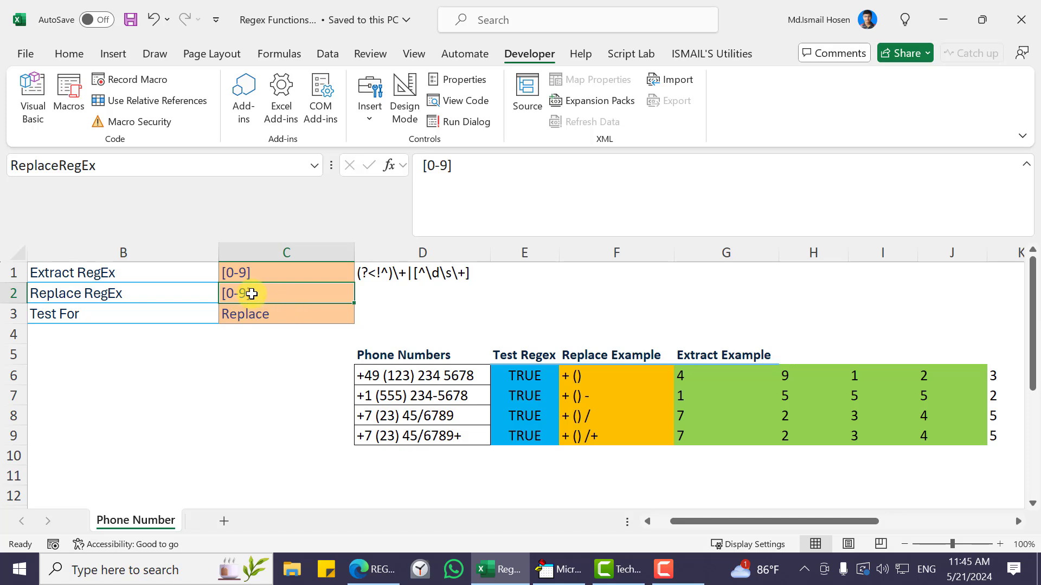
Step: Add a caret to the Replace RegEx pattern in C2 so it reads [^0-9], and check the Replace Example range
click(431, 167)
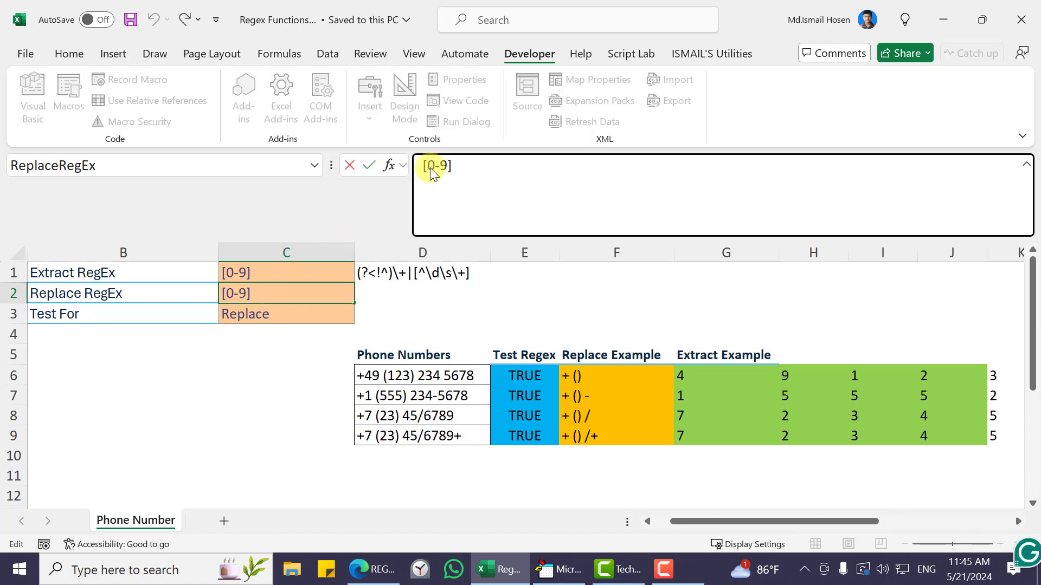
text(^)
key(Return)
key(Up)
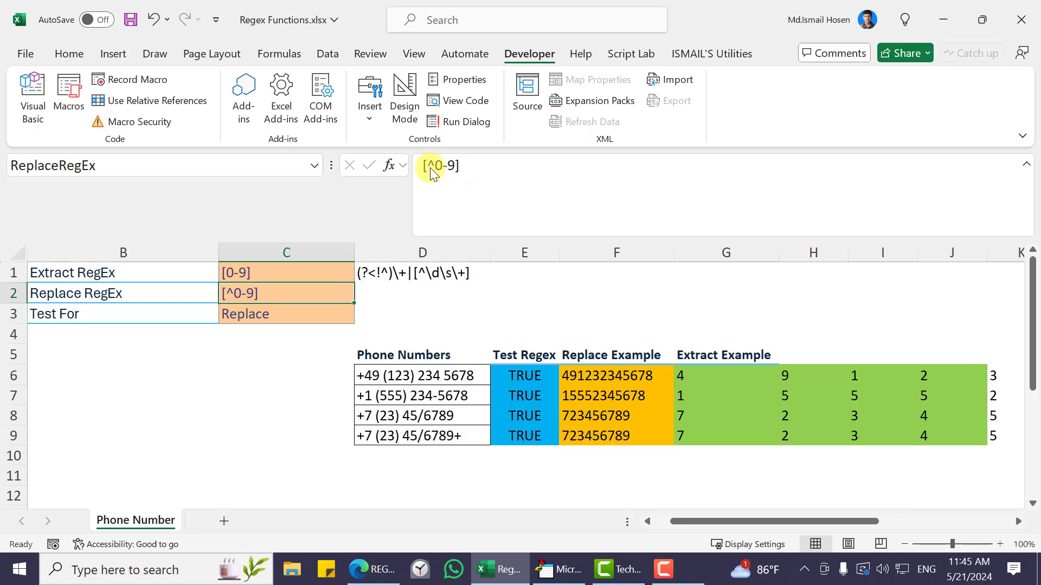
drag(633, 378, 632, 434)
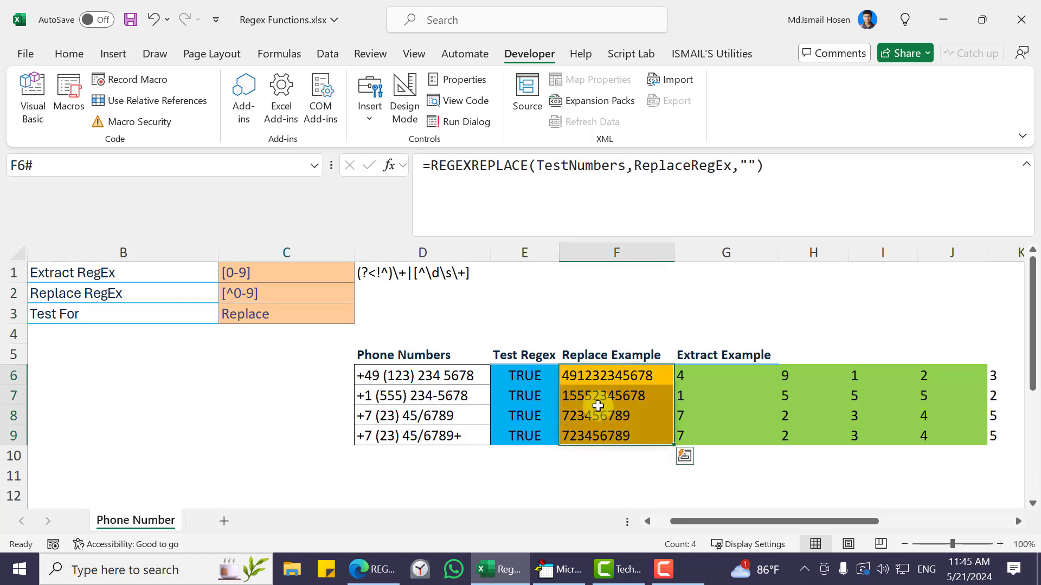
click(438, 377)
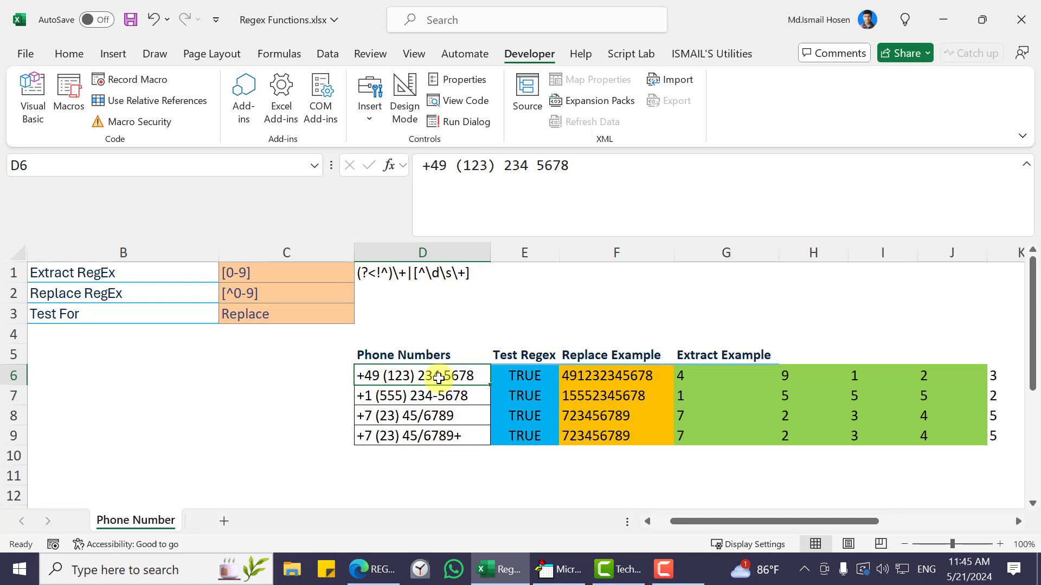
Step: Enter the sample text Some1223*&^)(^&5 in D11, below the phone numbers
click(432, 465)
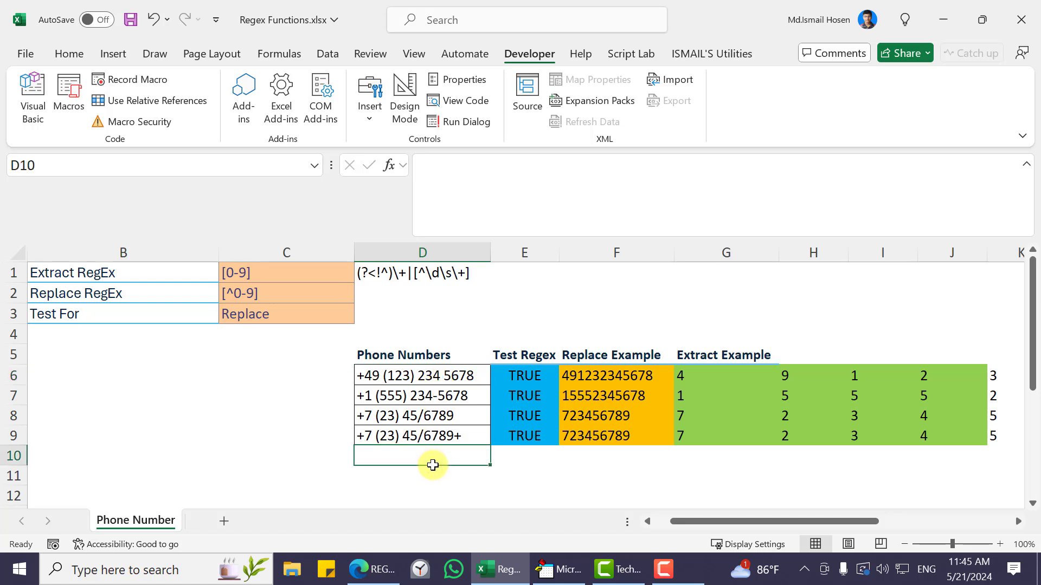
click(429, 476)
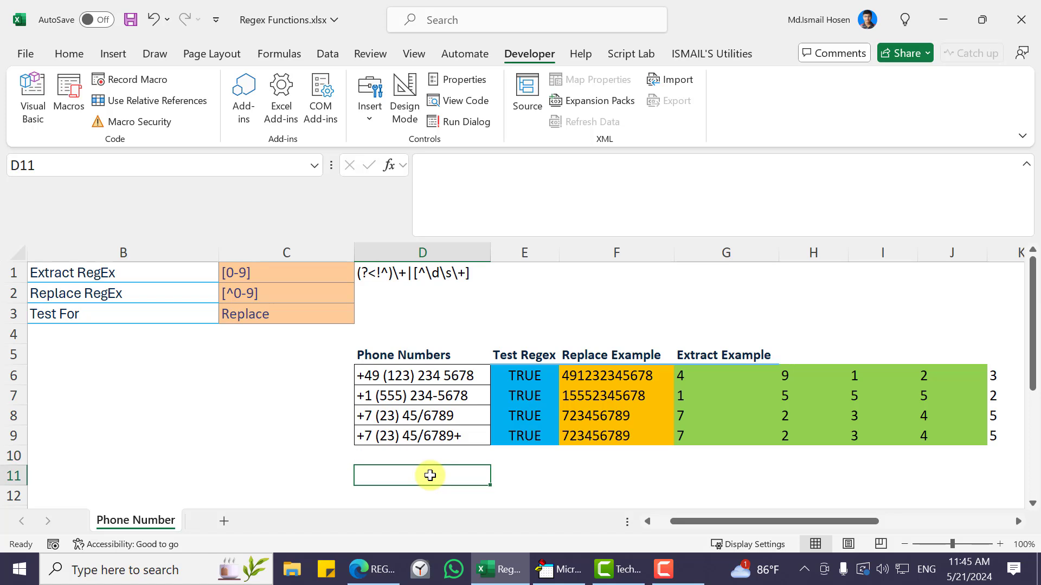
click(416, 453)
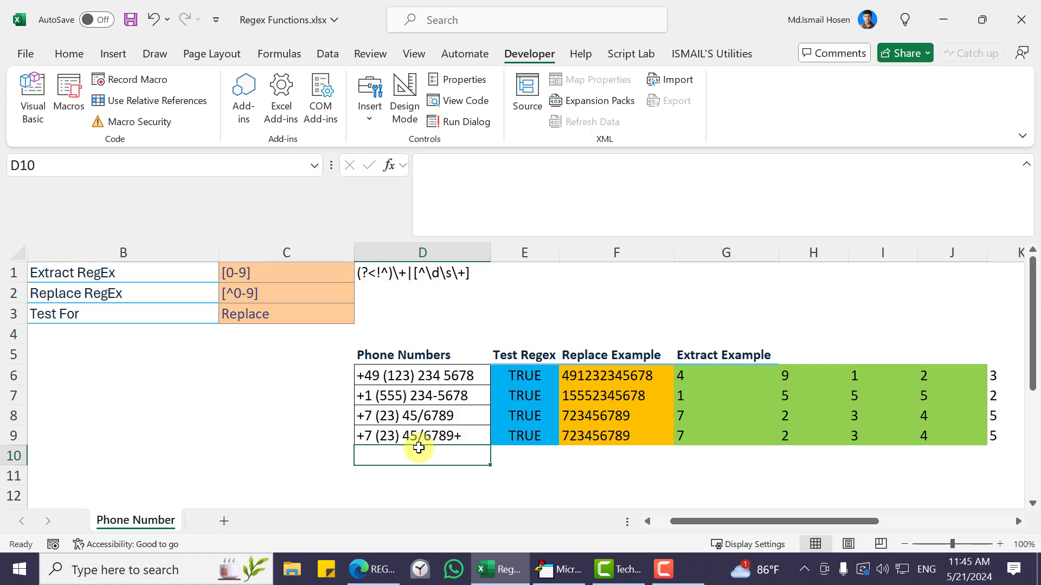
click(411, 423)
key(Down)
key(Down)
key(Down)
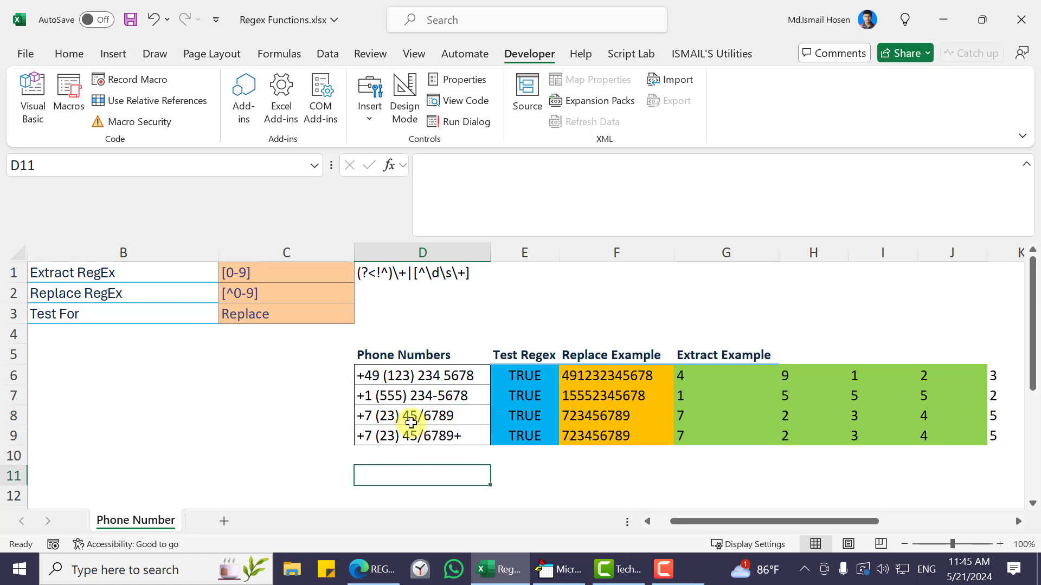
text(Some1223)
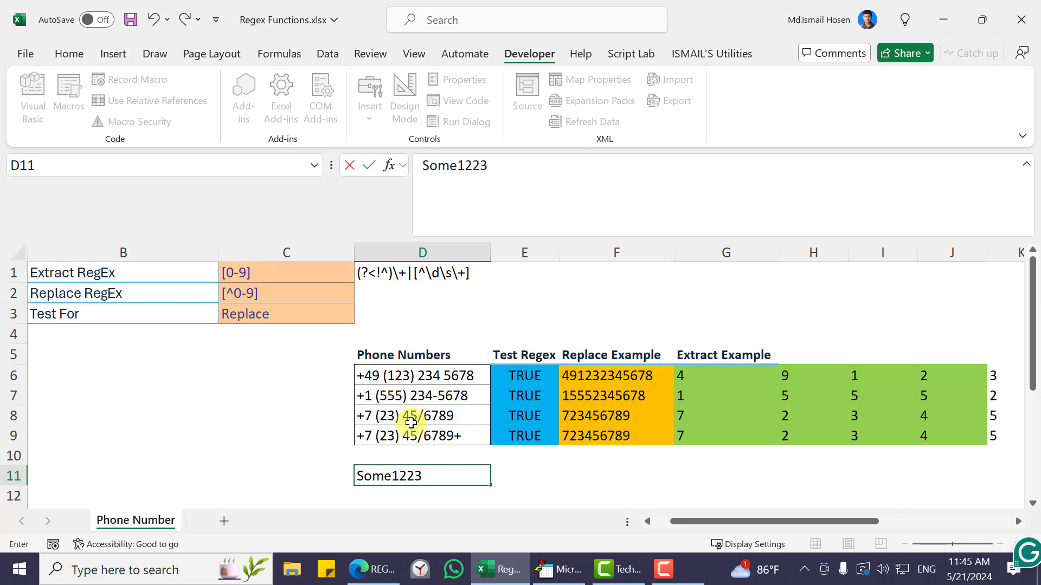
text(*&^)(^&5)
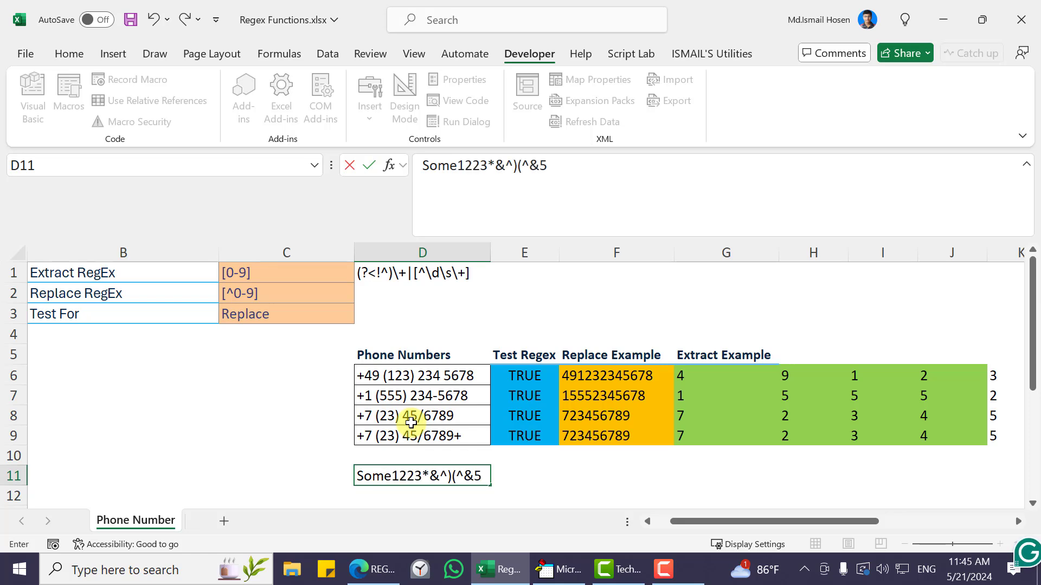
key(Return)
Step: Start a REGEXEXTRACT formula in E11 with the sample text cell D11 as its text argument
key(Up)
key(Right)
text(=)
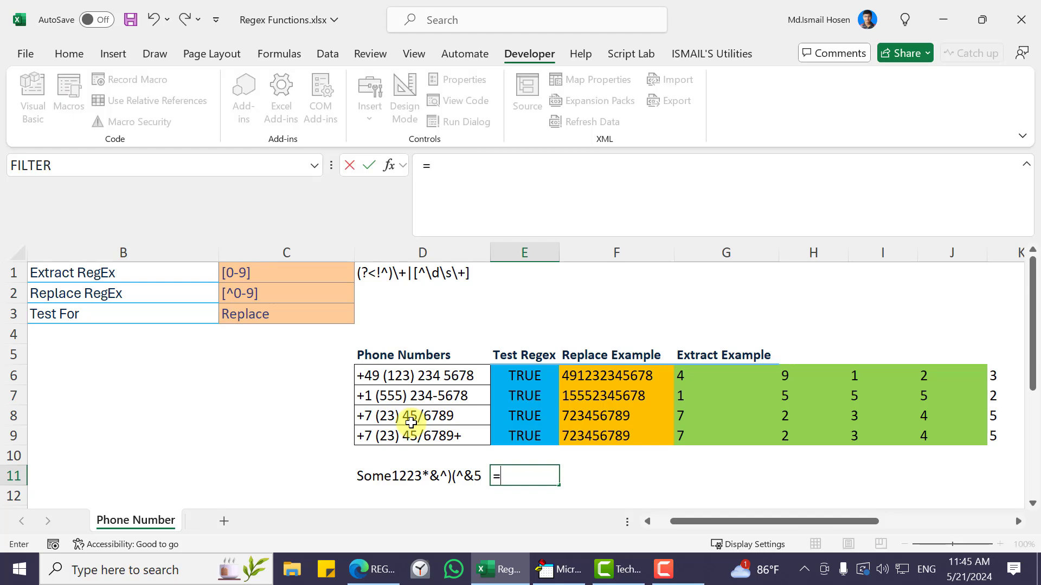
text(reg)
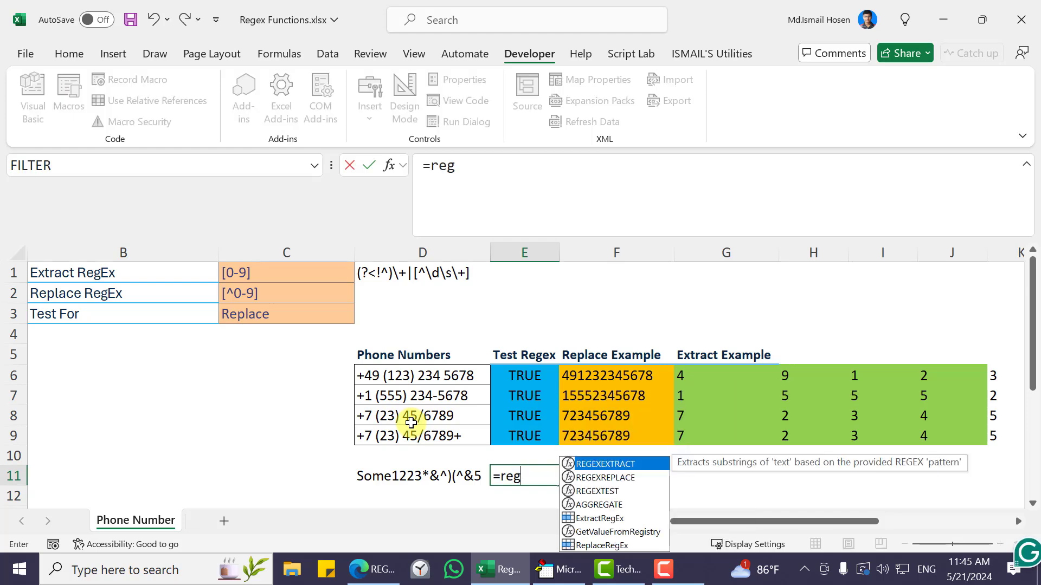
text(r)
key(BackSpace)
text(e)
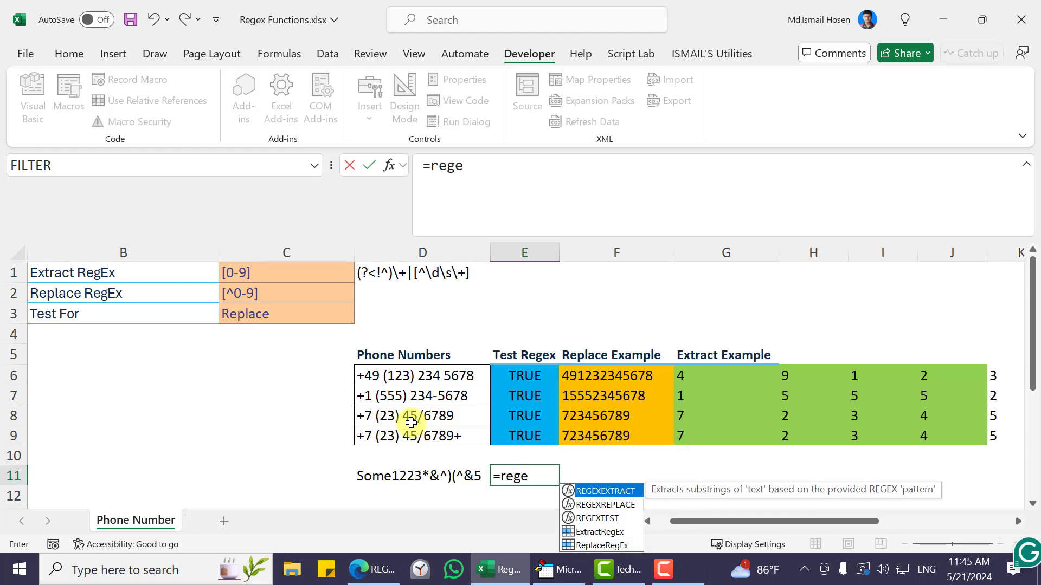
text(x)
key(Tab)
key(Left)
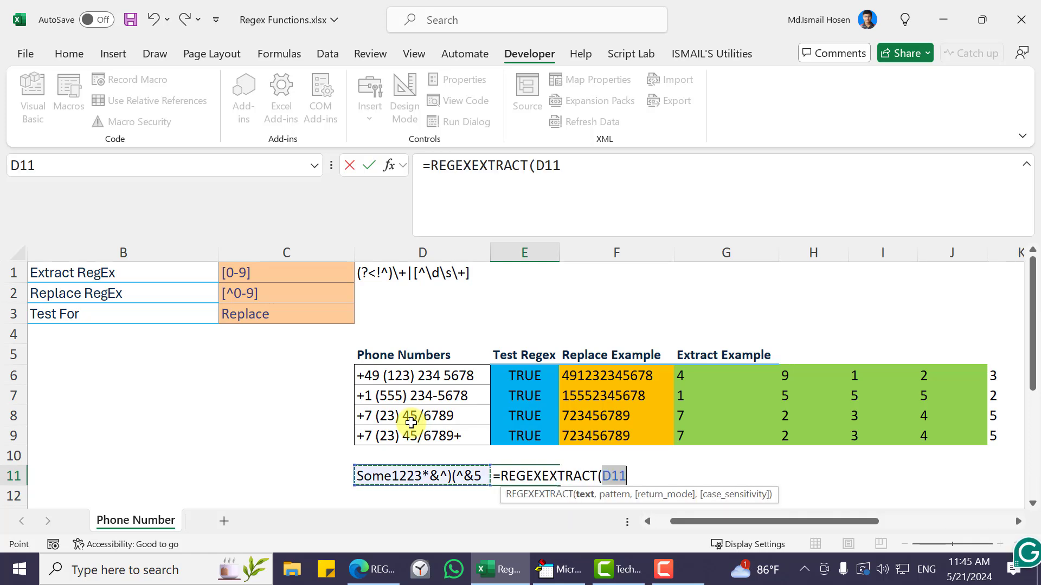
Step: Complete the E11 formula with pattern "[0-9]|[A-Z]", return mode 1 for all matches and case sensitivity 1
text(,)
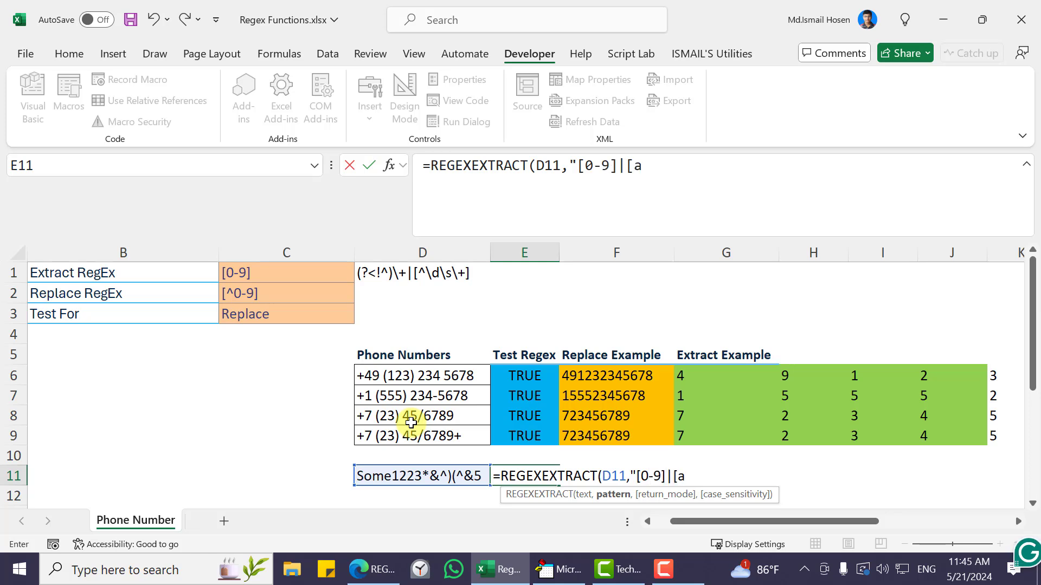
text("[0-9]|[A-Z]",)
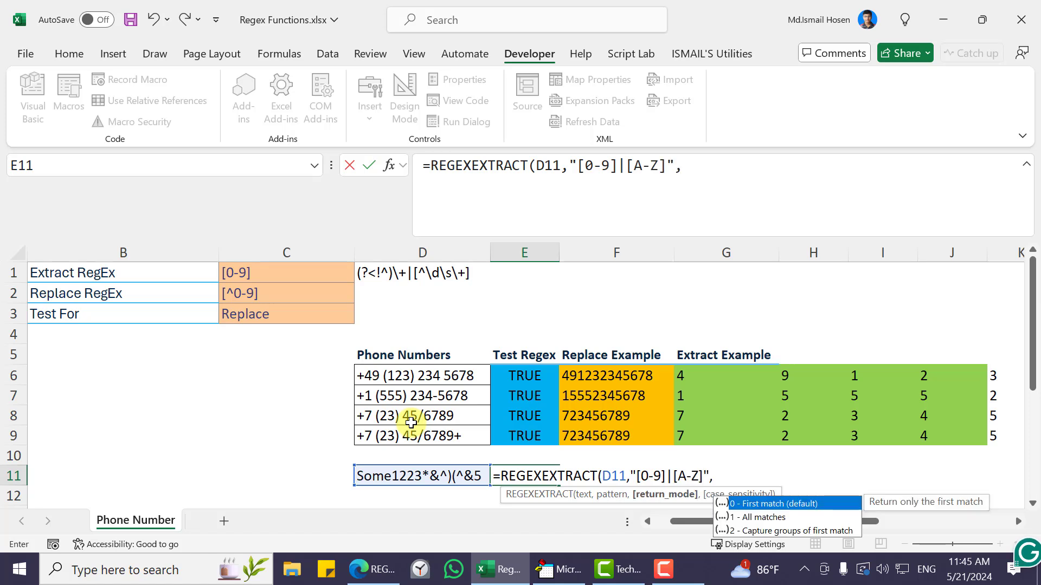
key(Down)
key(Tab)
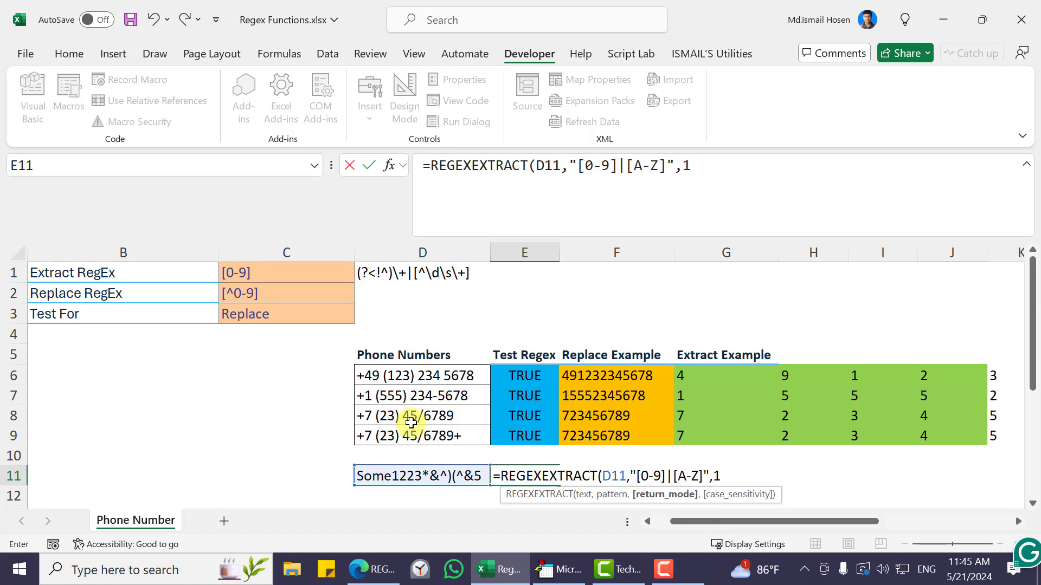
text(,)
key(Down)
key(Tab)
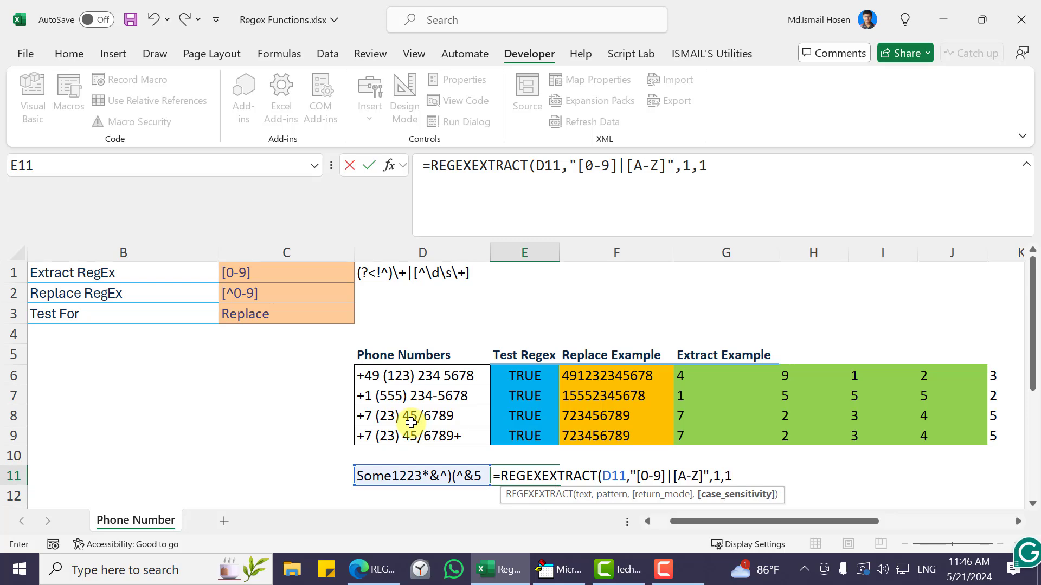
key(Return)
key(Up)
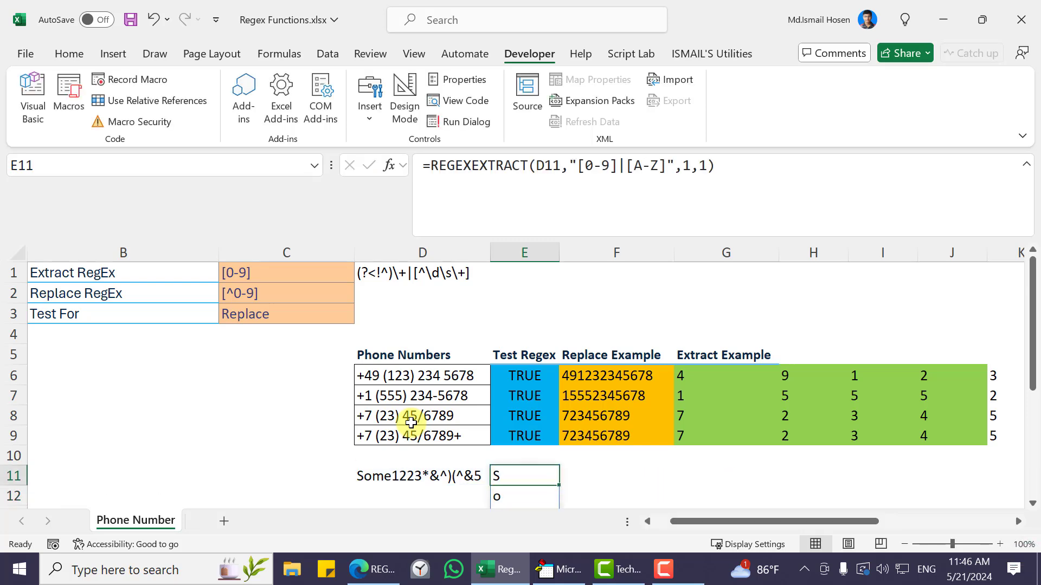
Step: Wrap the E11 REGEXEXTRACT formula in CONCAT to join the extracted characters, and autofit column E
scroll(488, 399, down, 5)
scroll(487, 399, up, 2)
click(441, 169)
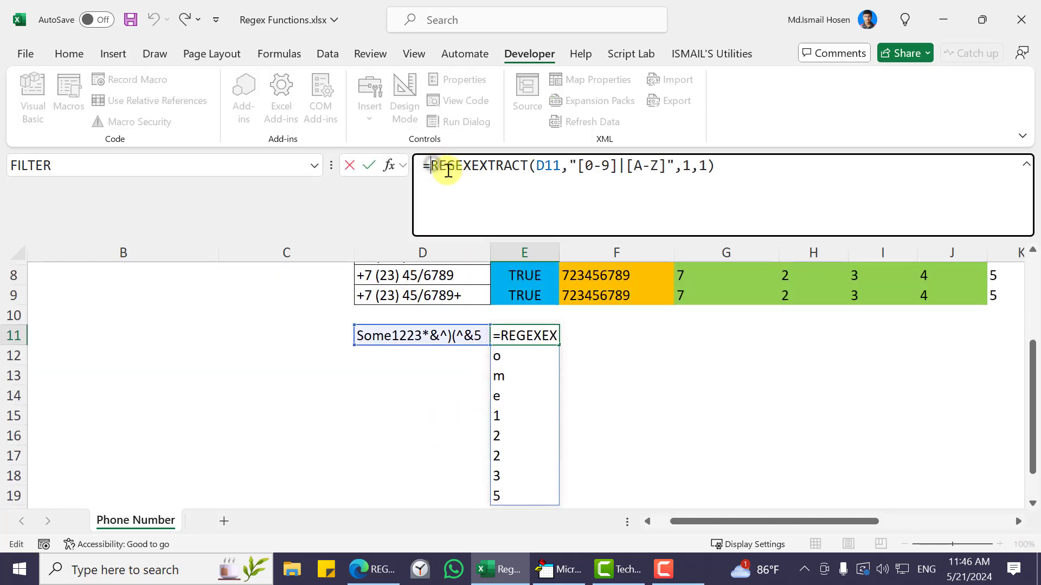
text(TEXTJ)
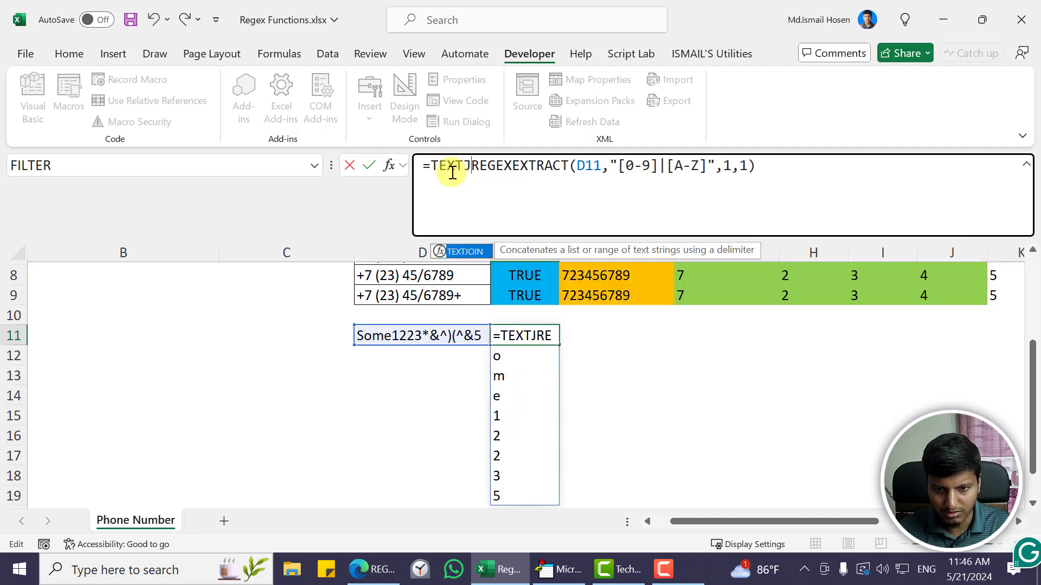
key(BackSpace)
text(CONCAT()
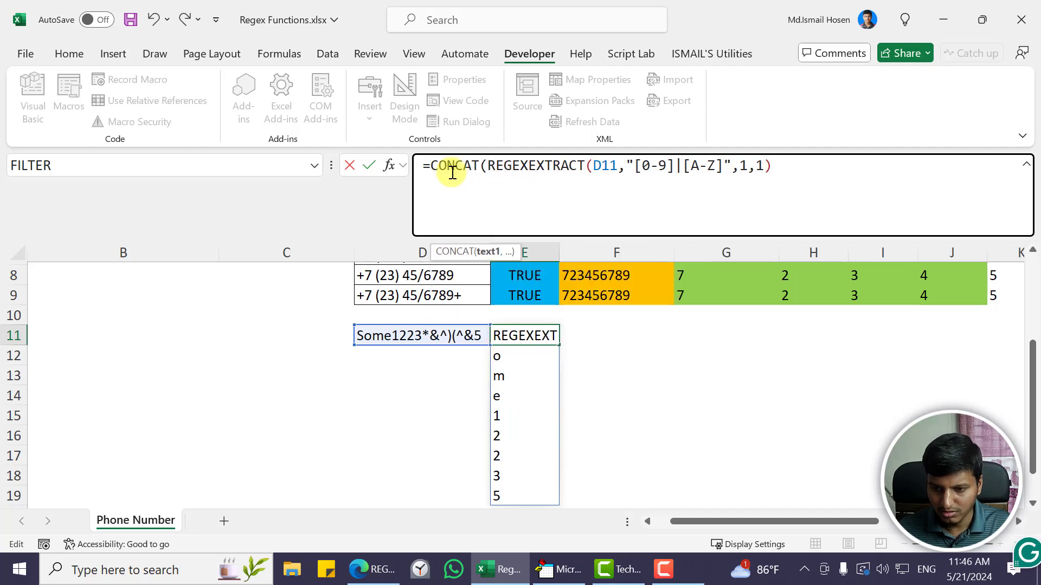
text())
key(Return)
key(Up)
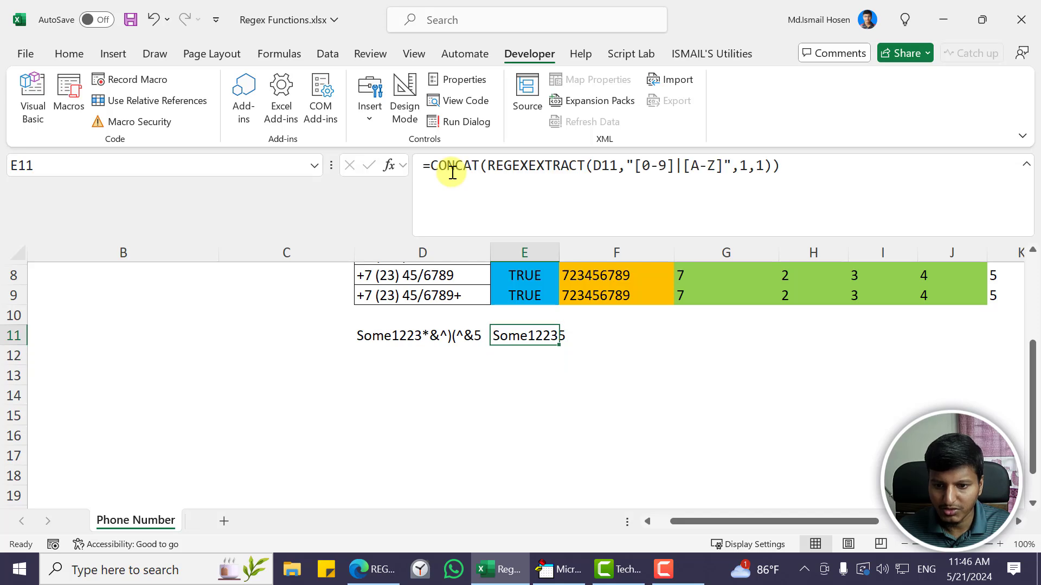
double_click(558, 250)
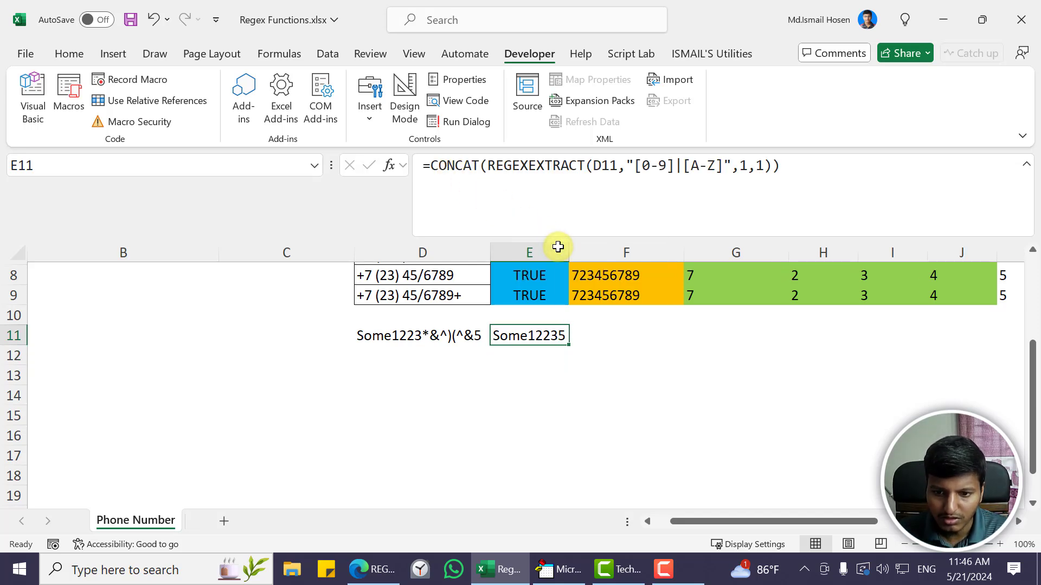
Step: Compare the sample text in D11 with the joined result in E11 and save the workbook
click(429, 336)
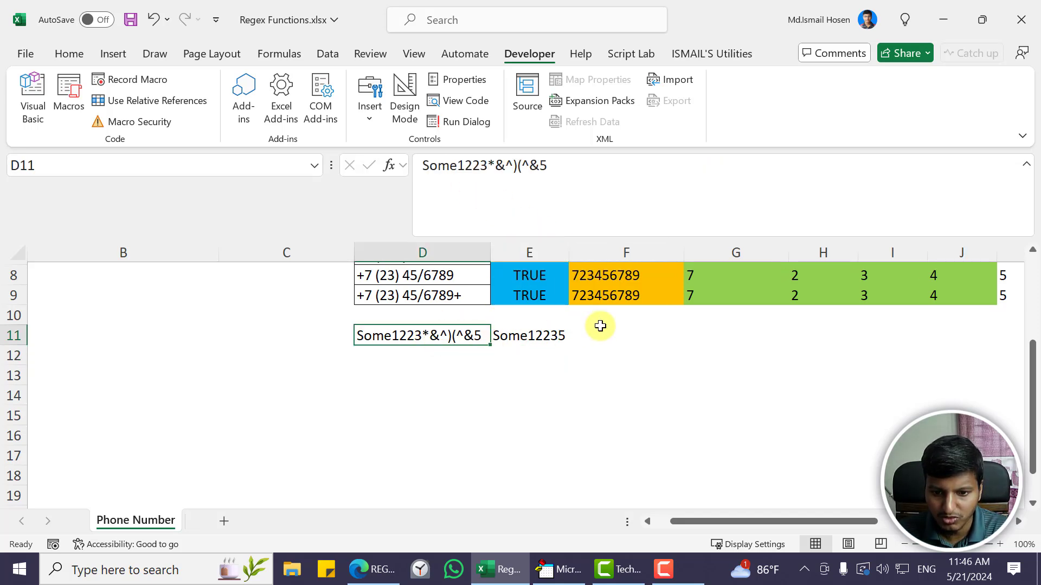
click(496, 332)
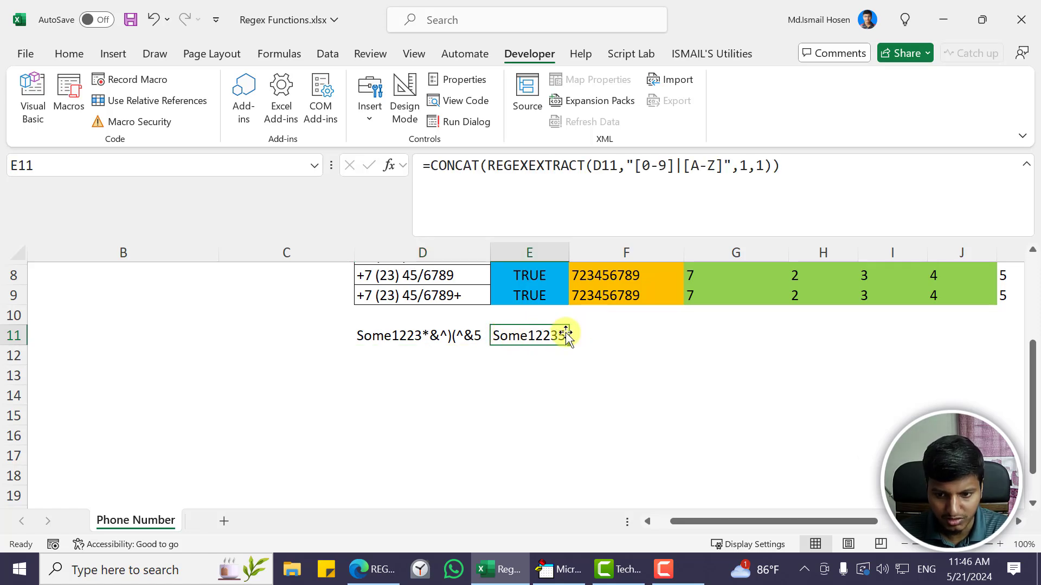
click(475, 341)
click(523, 341)
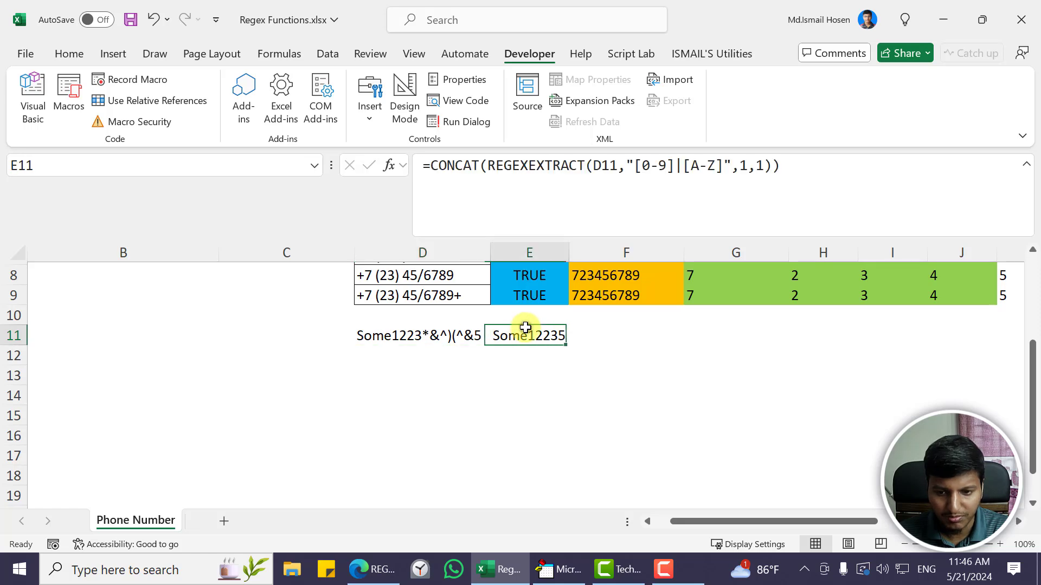
scroll(525, 328, up, 3)
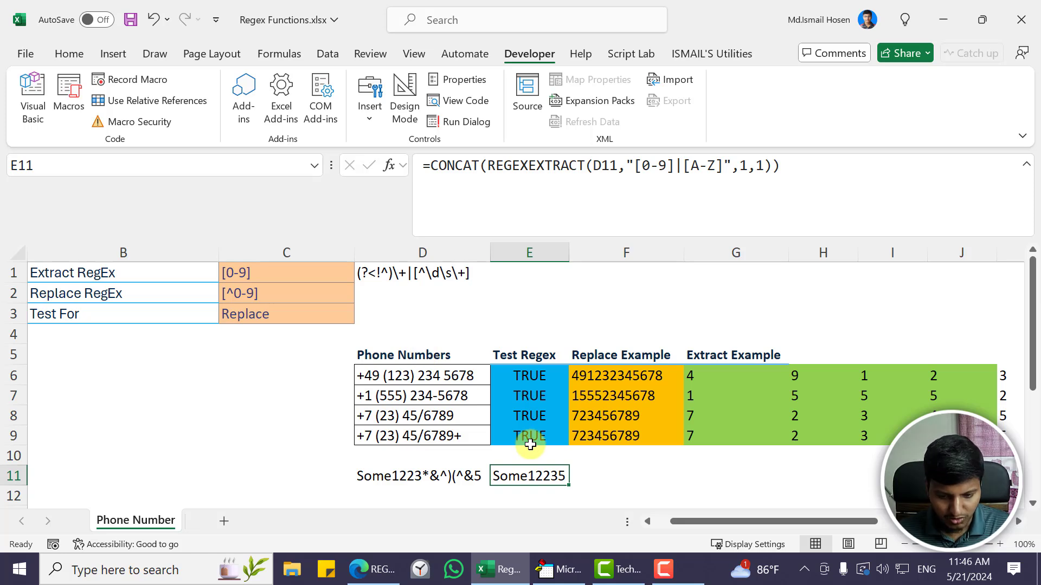
key(ctrl+s)
click(425, 367)
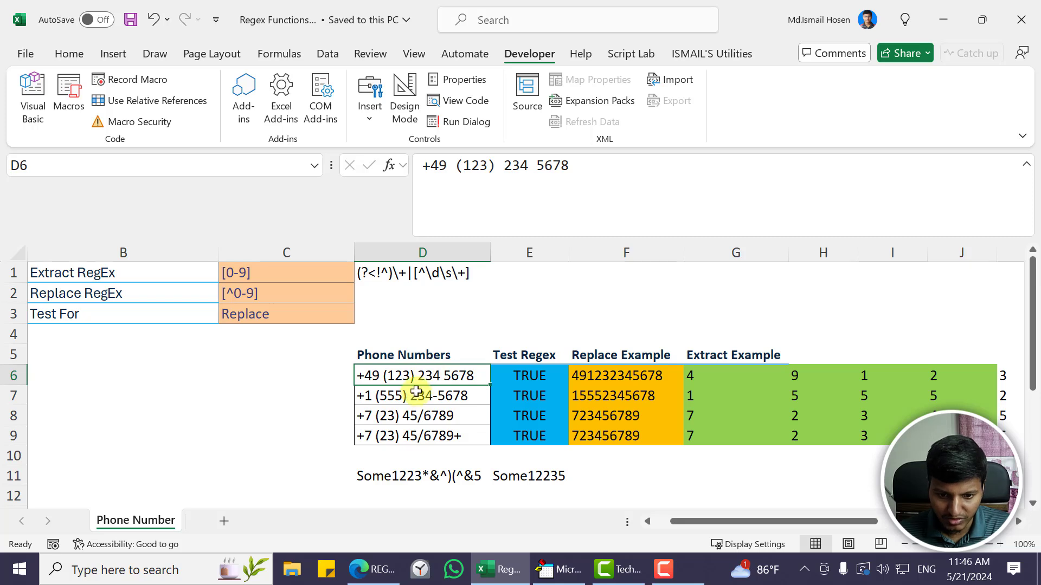
click(416, 391)
click(407, 369)
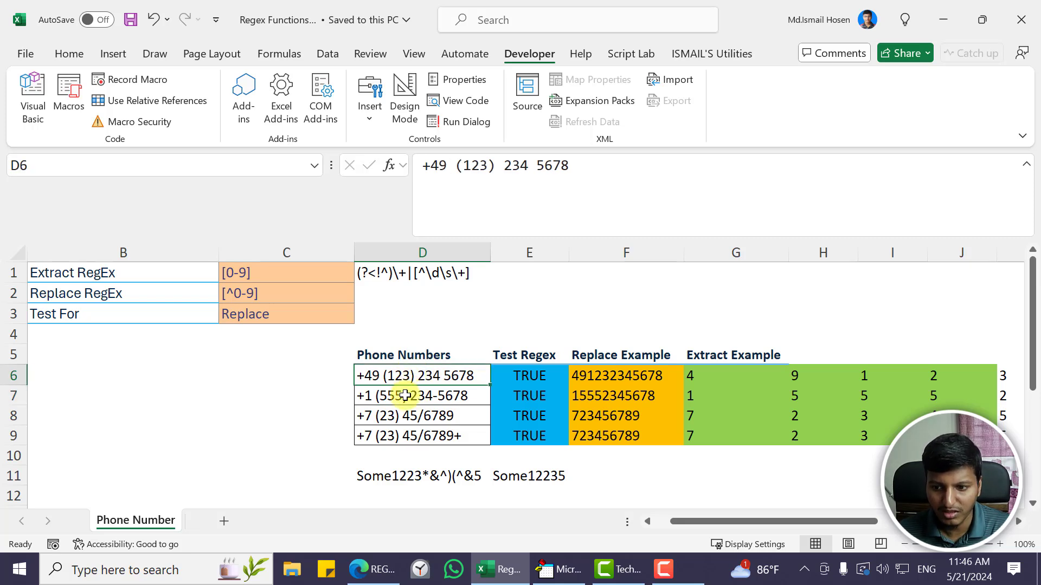
click(439, 396)
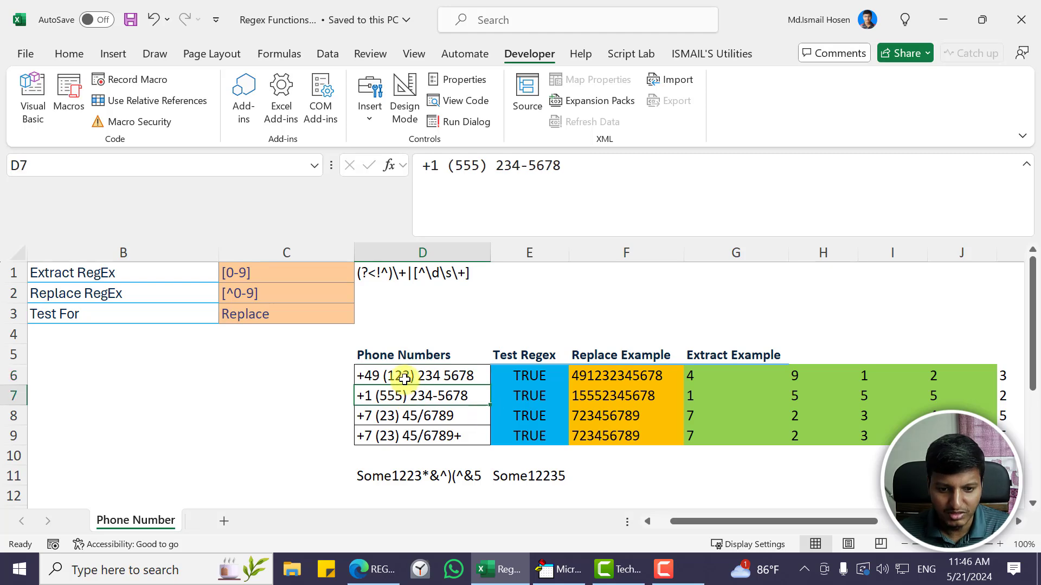
click(404, 380)
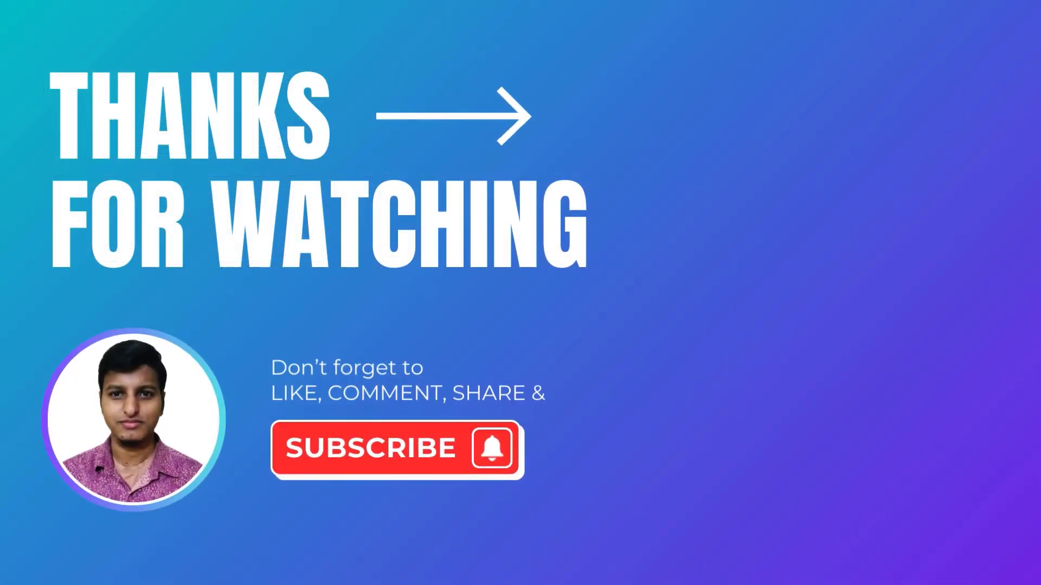